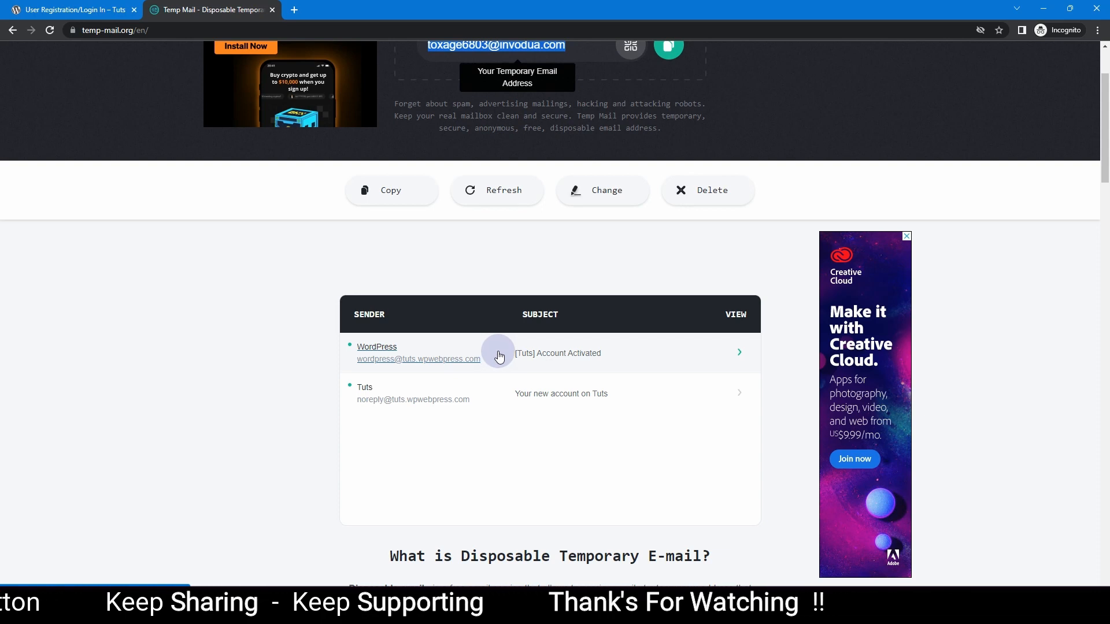
Step: Read the "[Tuts] Account Activated" email in the temporary inbox and reload the site's registration and login page
left_click(493, 359)
scroll(462, 408, "down", 3)
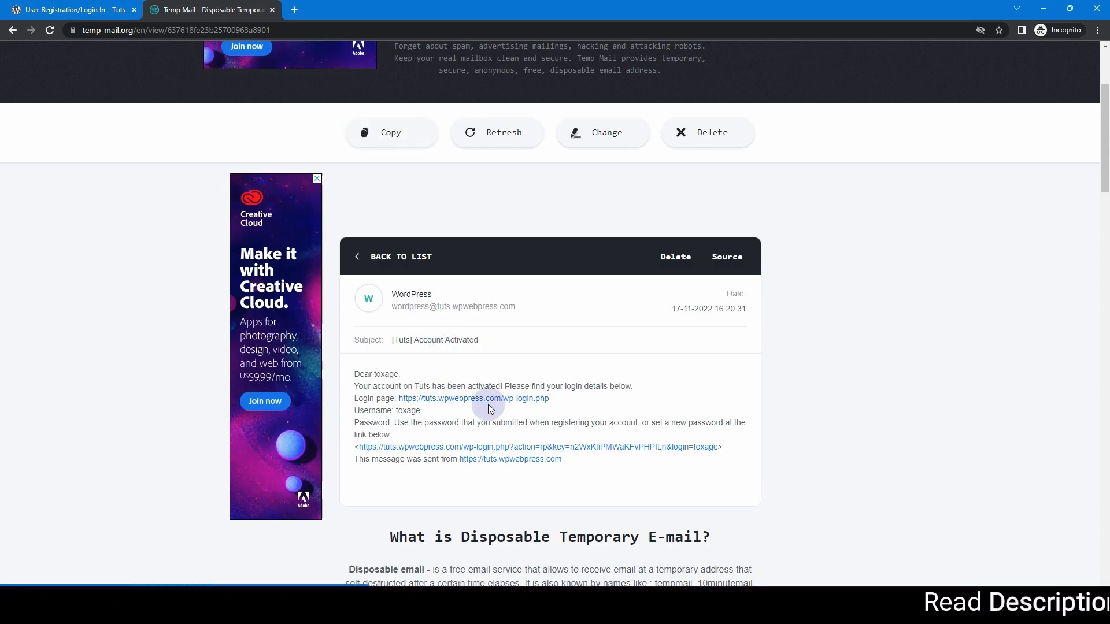
left_click(78, 11)
left_click(644, 292)
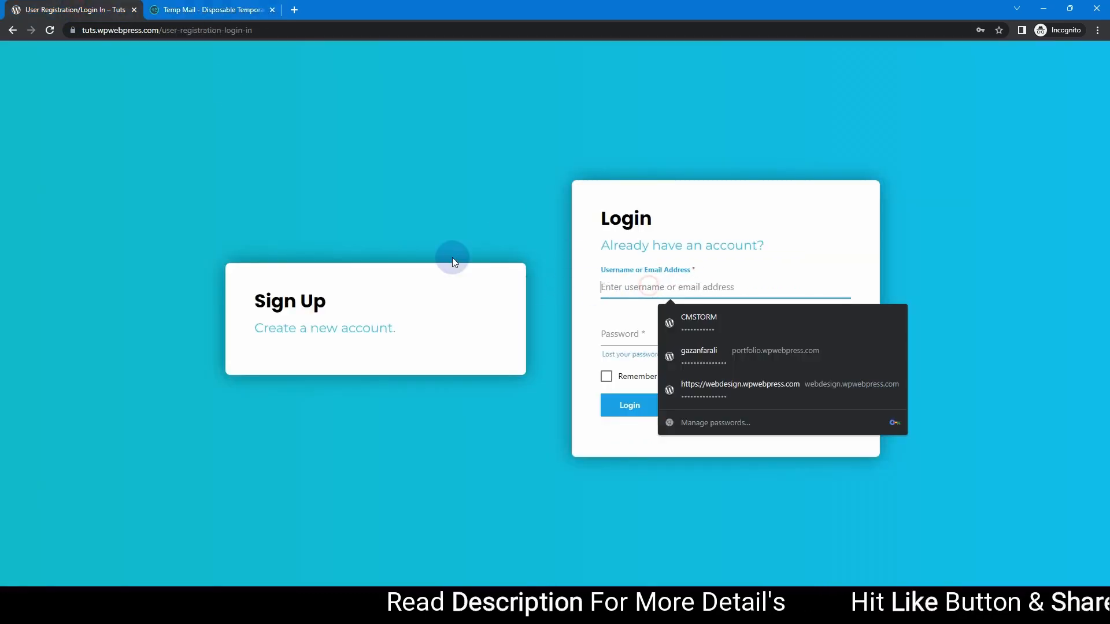
left_click(50, 30)
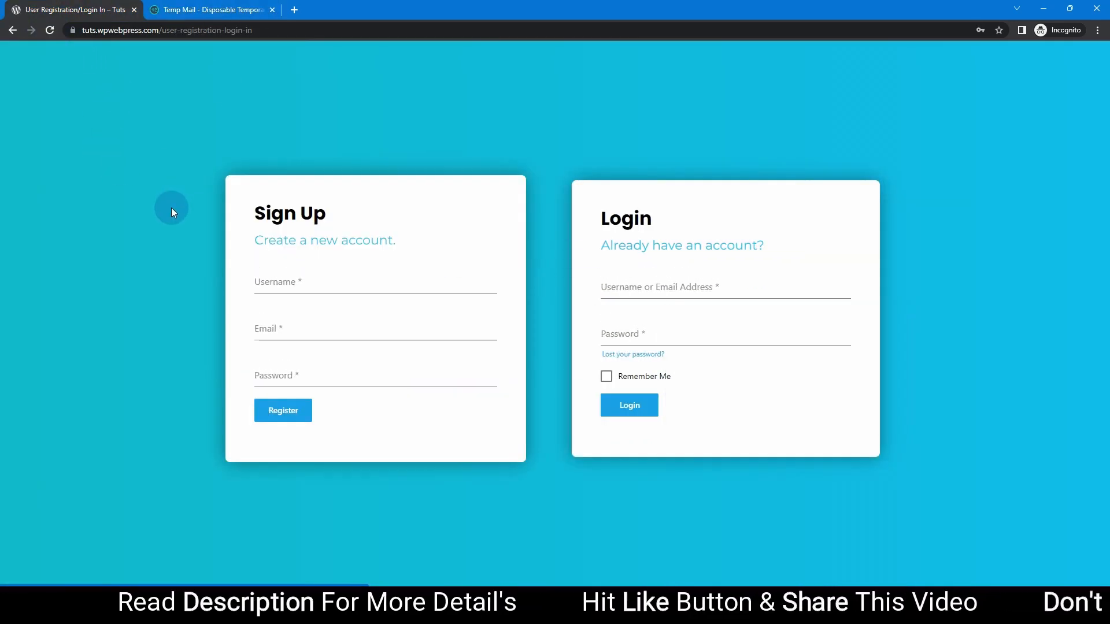
Step: Copy the temporary email address from Temp Mail into the login form's username or email field
left_click(694, 307)
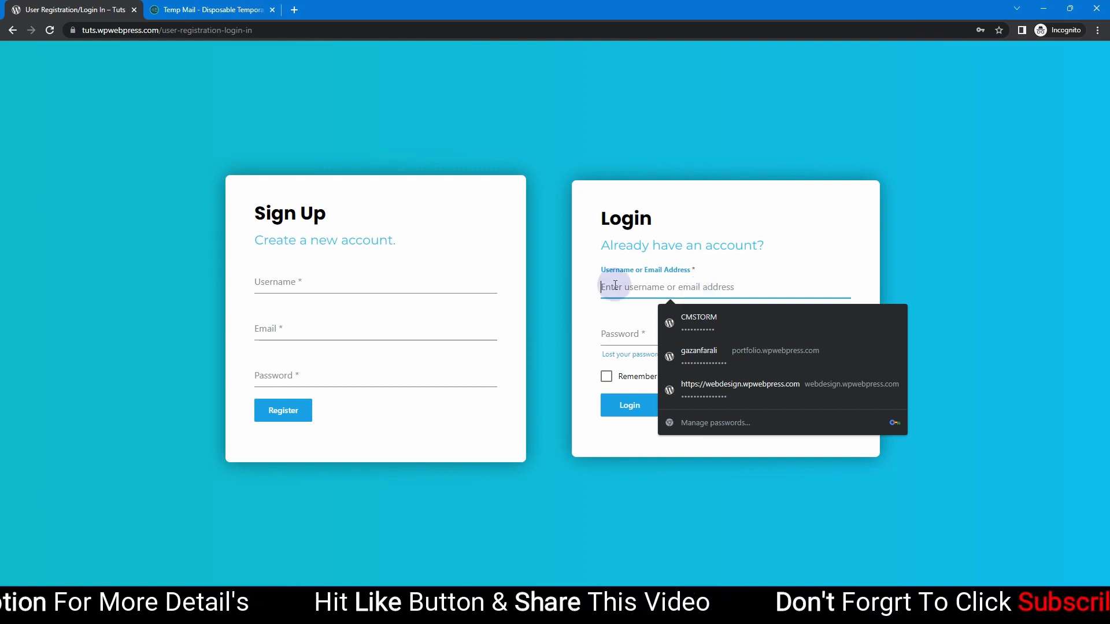
left_click(212, 10)
scroll(415, 239, "up", 3)
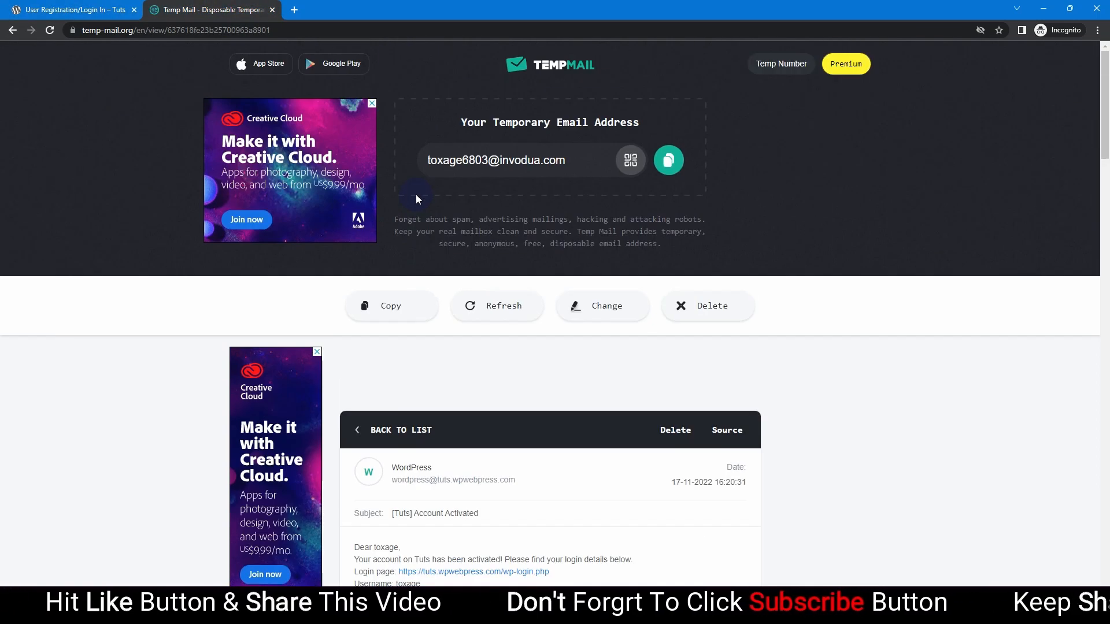
left_click(461, 162)
left_click_drag(461, 161, 423, 159)
key("ctrl+c")
left_click(92, 9)
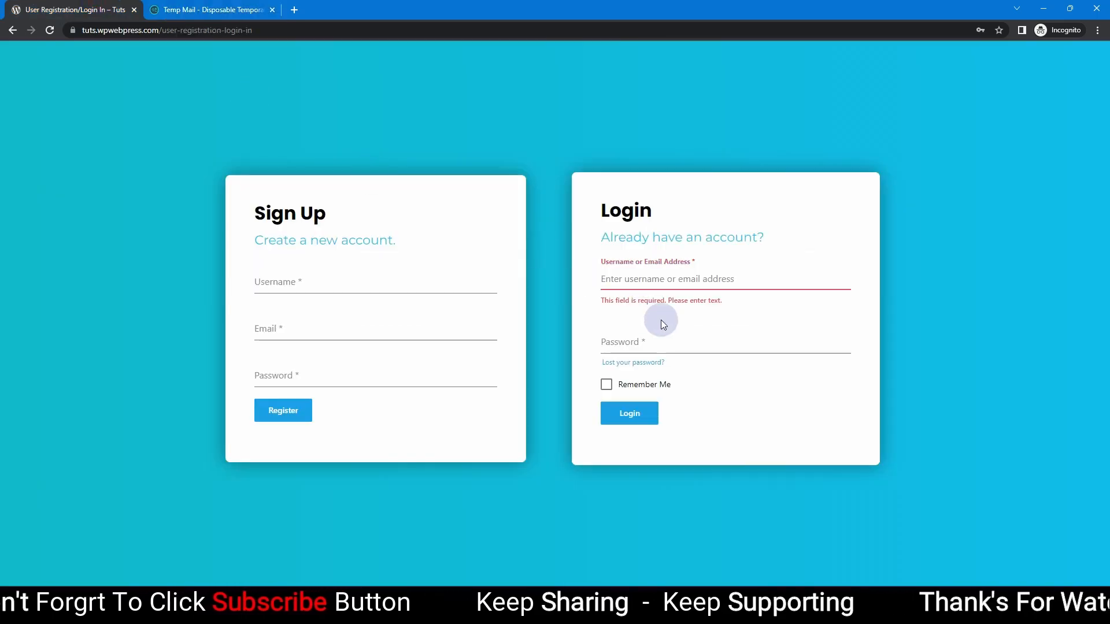
left_click(632, 280)
key("ctrl+v")
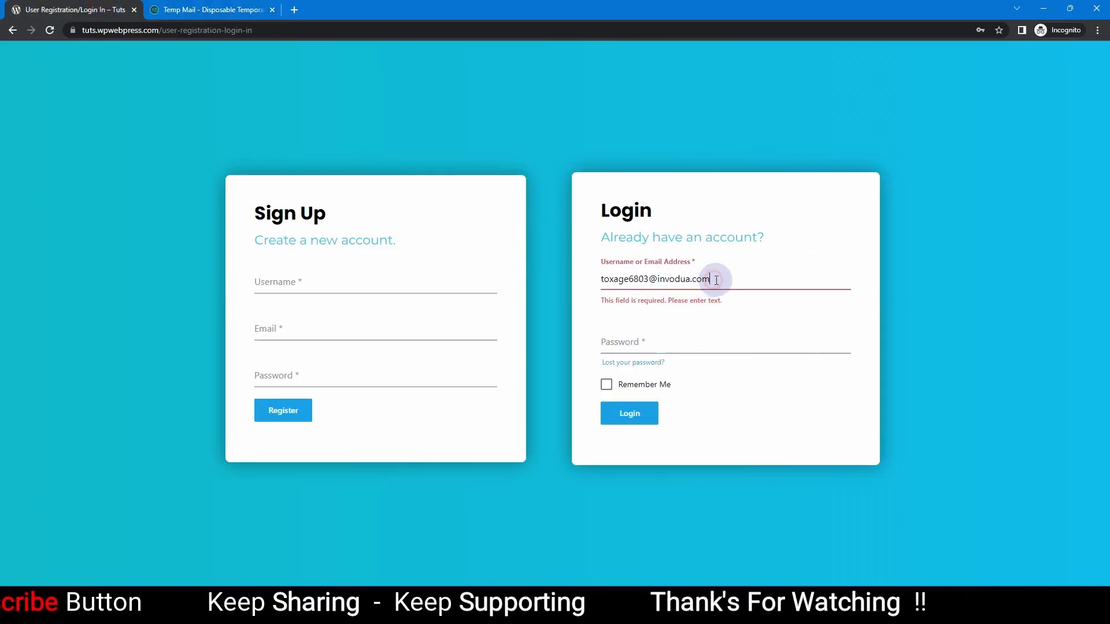
Step: Enter the account password in the login form and log in to the site
left_click(669, 339)
type("••")
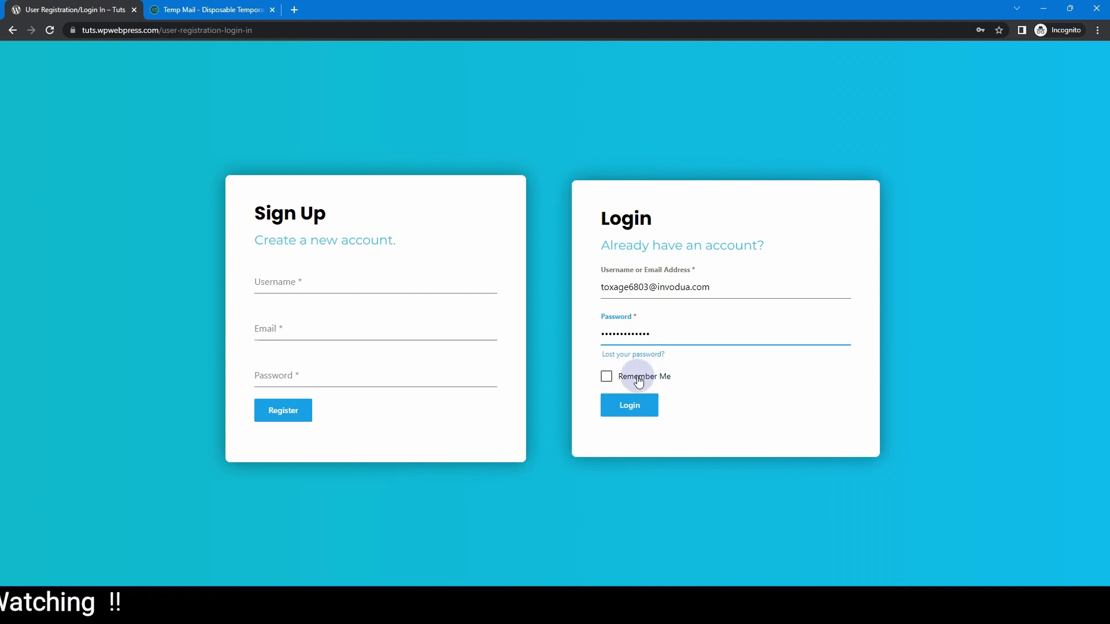
left_click(629, 406)
left_click(658, 371)
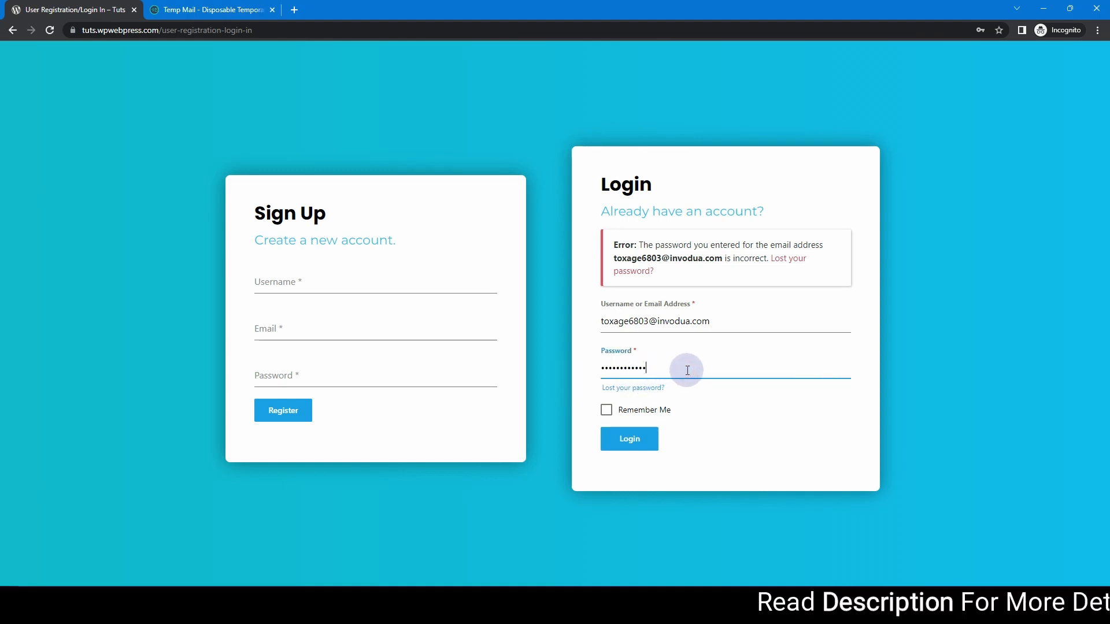
left_click(632, 442)
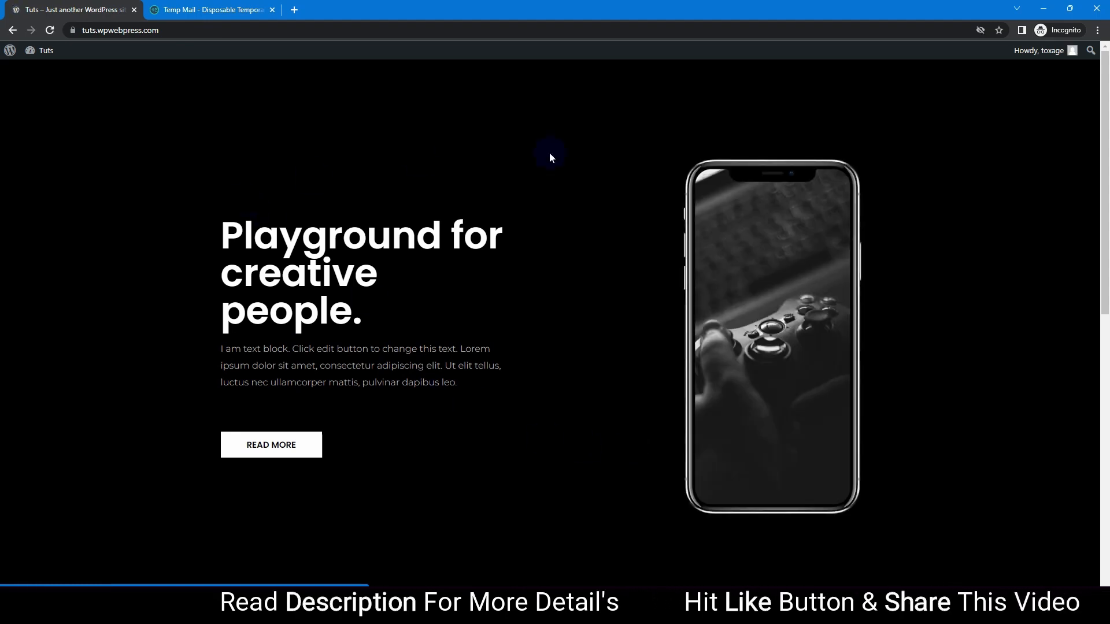
scroll(352, 173, "down", 10)
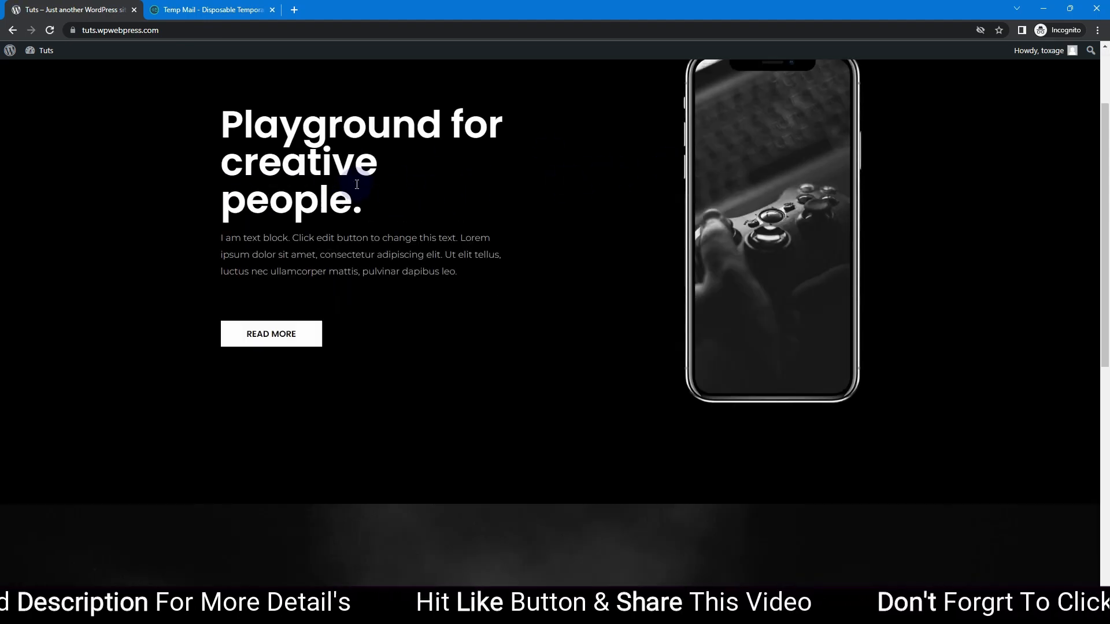
scroll(355, 187, "up", 5)
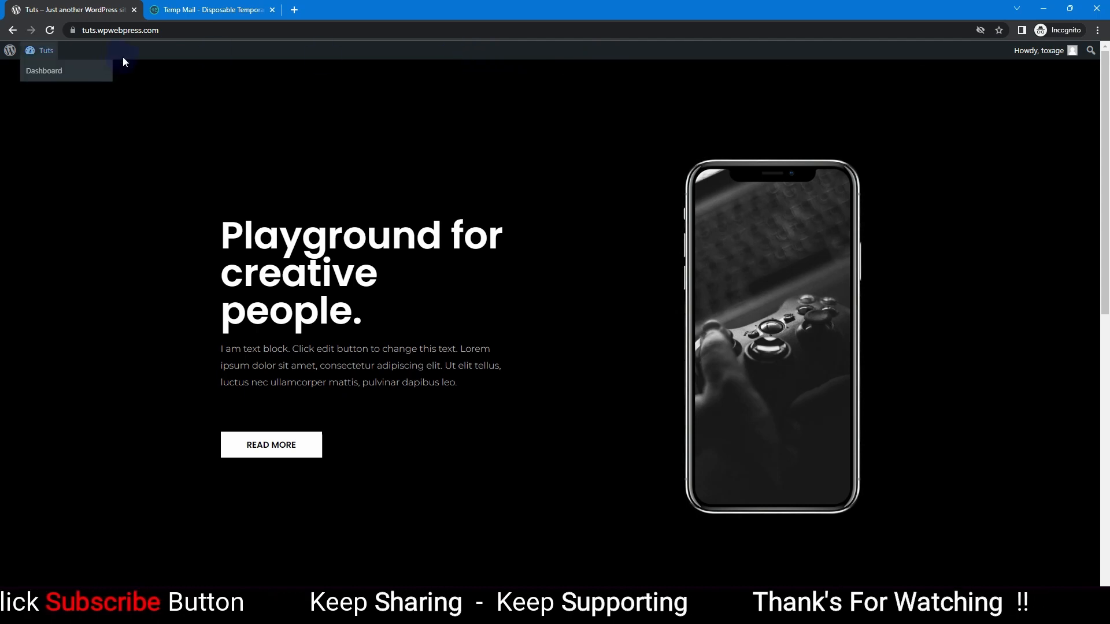
scroll(356, 381, "down", 10)
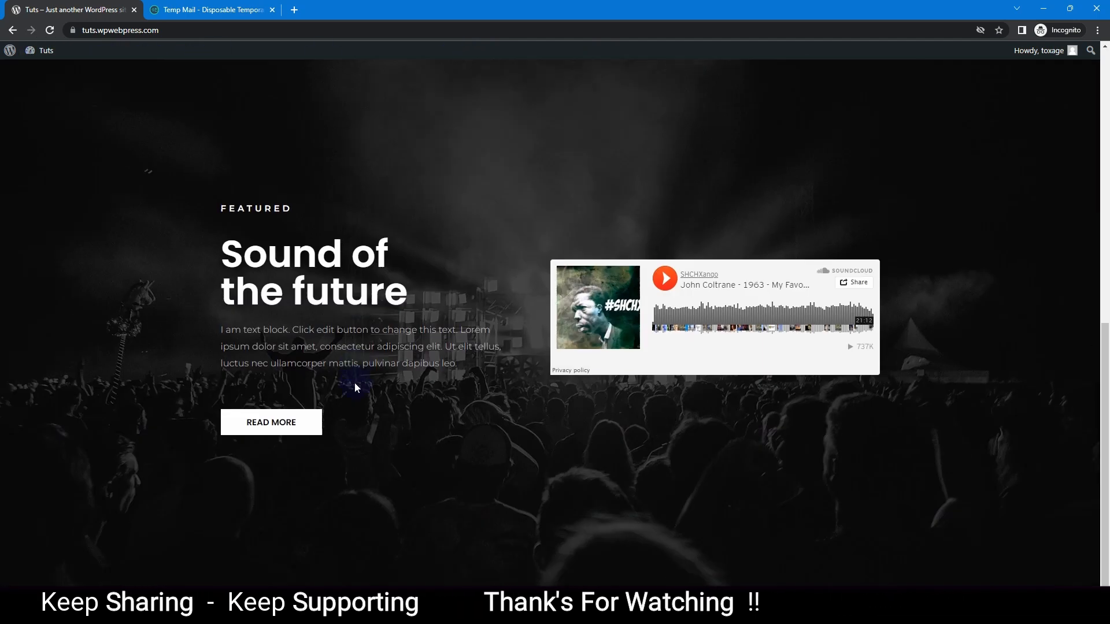
scroll(355, 382, "up", 10)
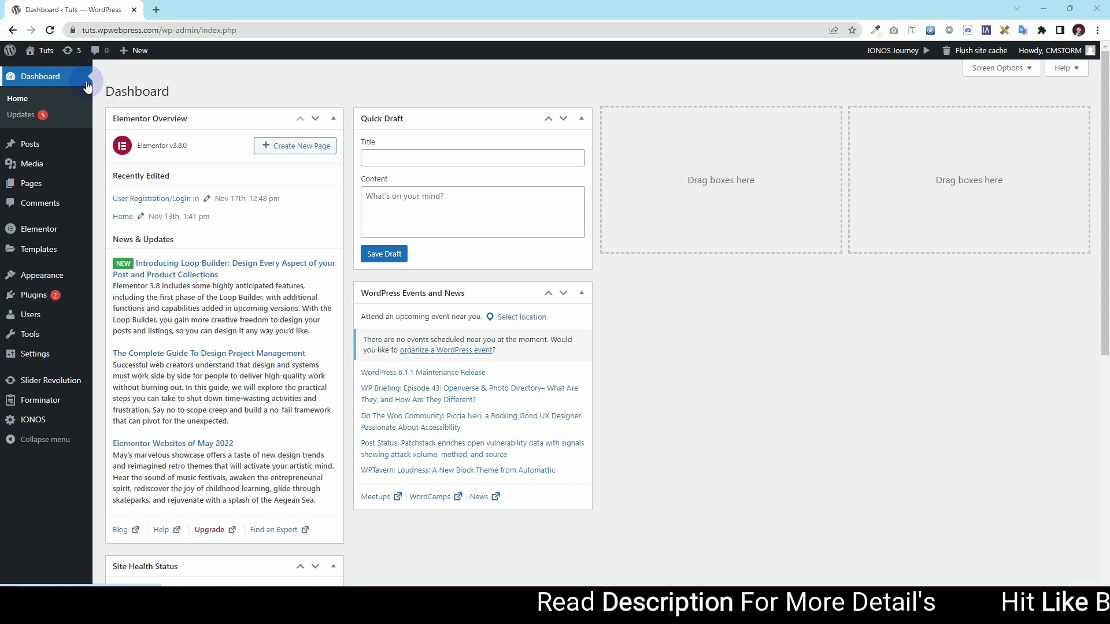
Step: Search the plugins available to add in the WordPress admin for "Forminator"
scroll(40, 220, "down", 2)
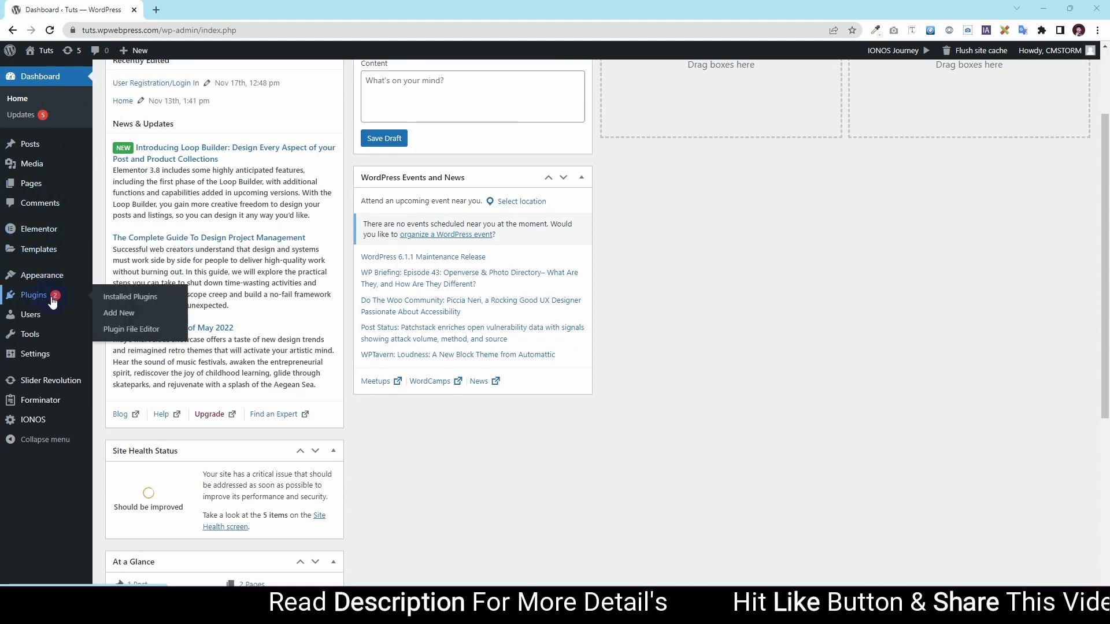
left_click(51, 301)
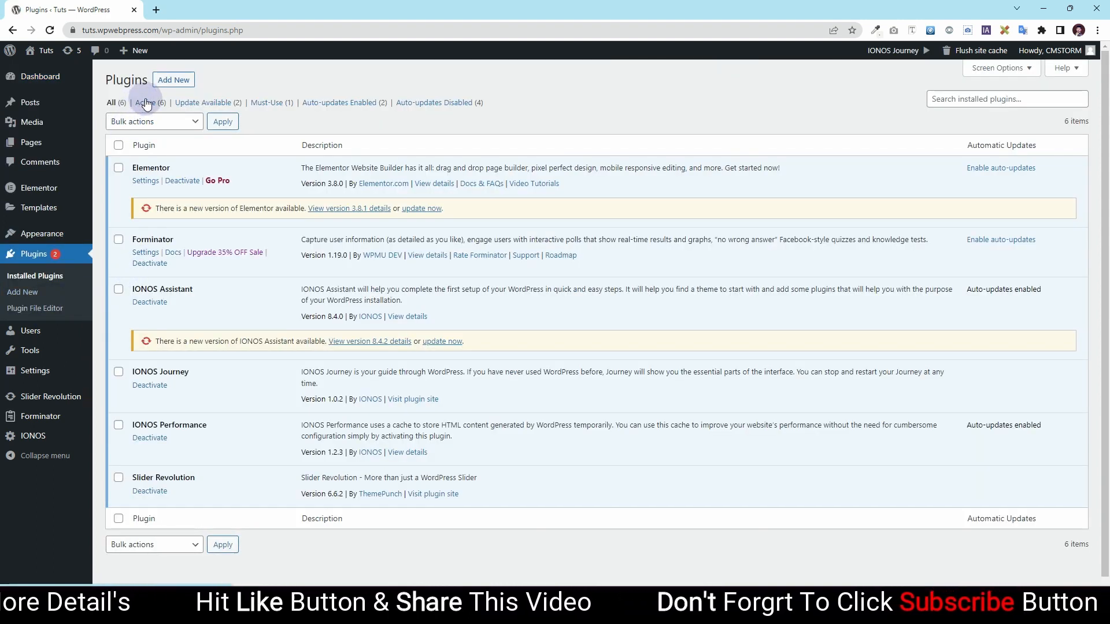
left_click(173, 80)
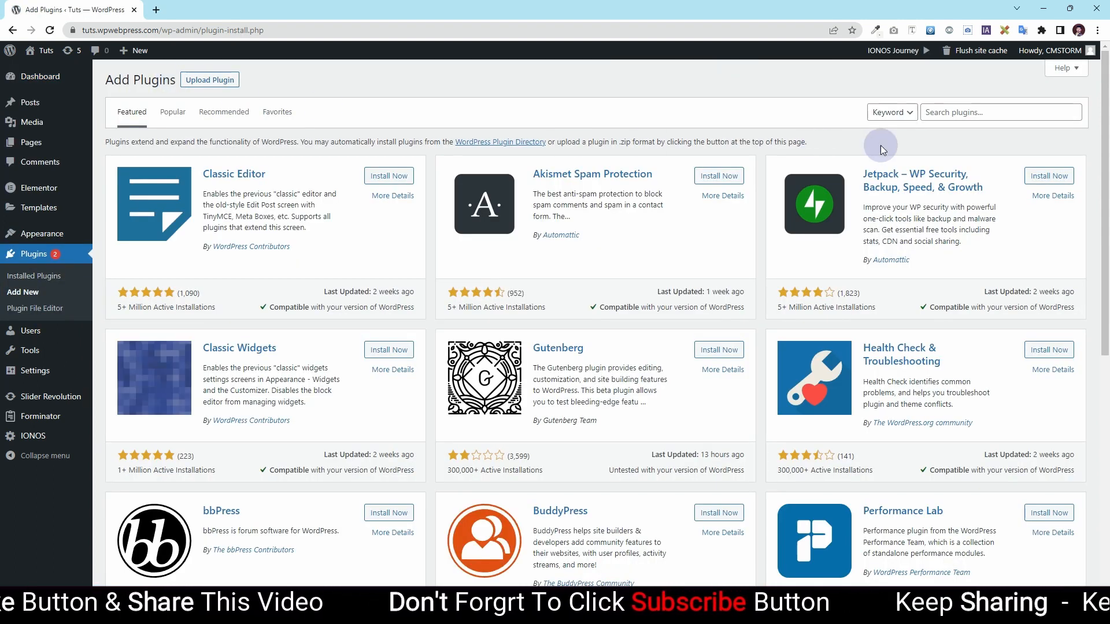
left_click(961, 113)
type("Forminator")
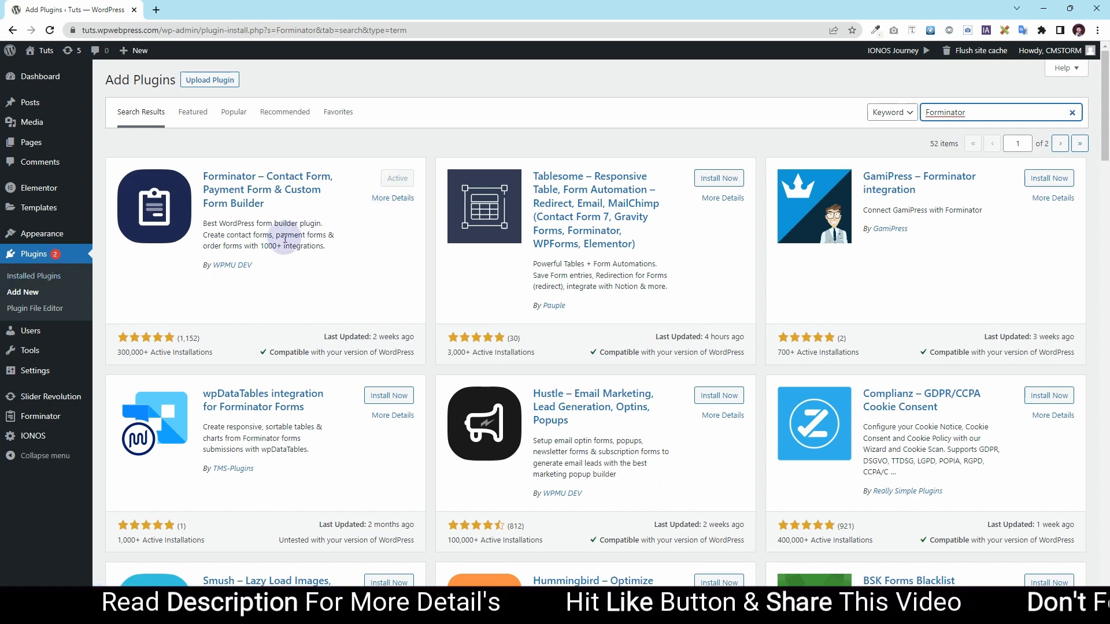
Step: Start a new Forminator form based on the Registration template
left_click(53, 422)
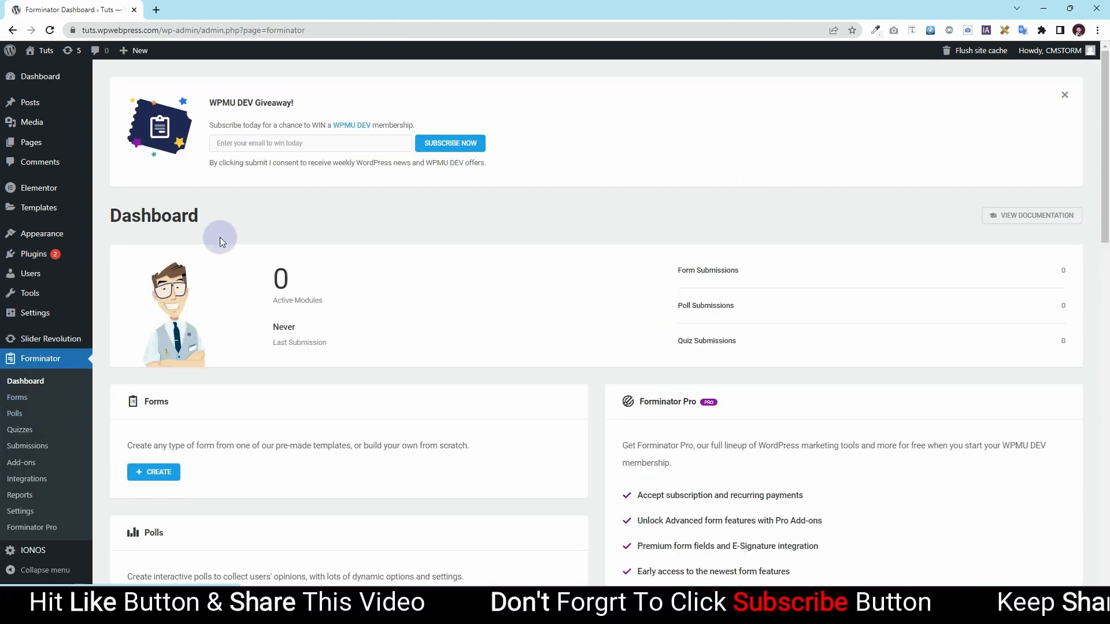
scroll(221, 238, "down", 3)
scroll(221, 237, "down", 3)
scroll(221, 237, "up", 1)
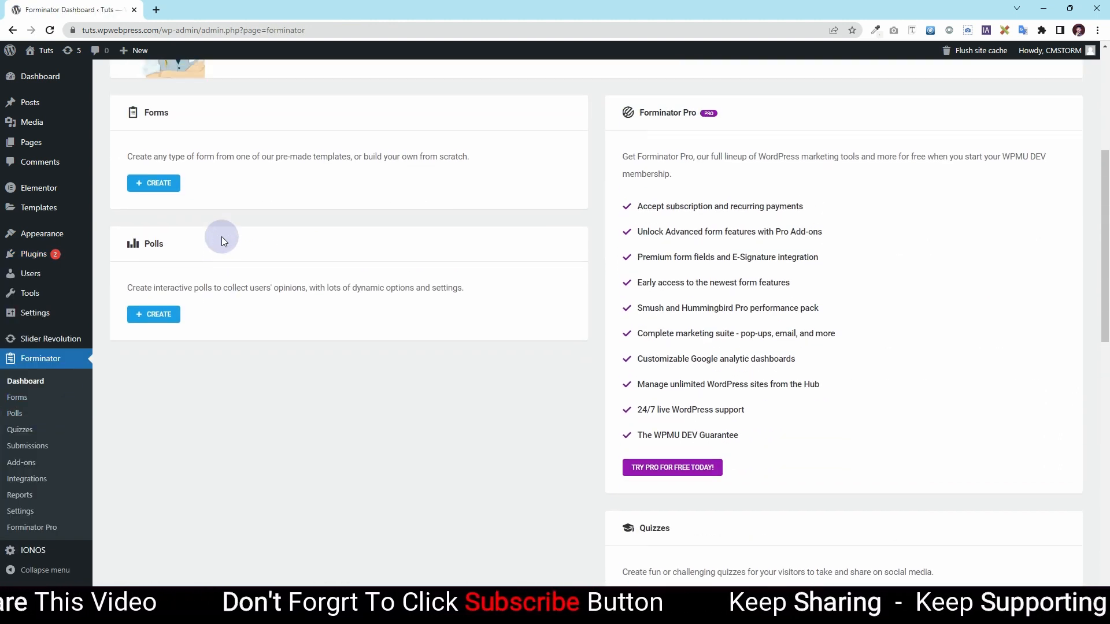
left_click(17, 399)
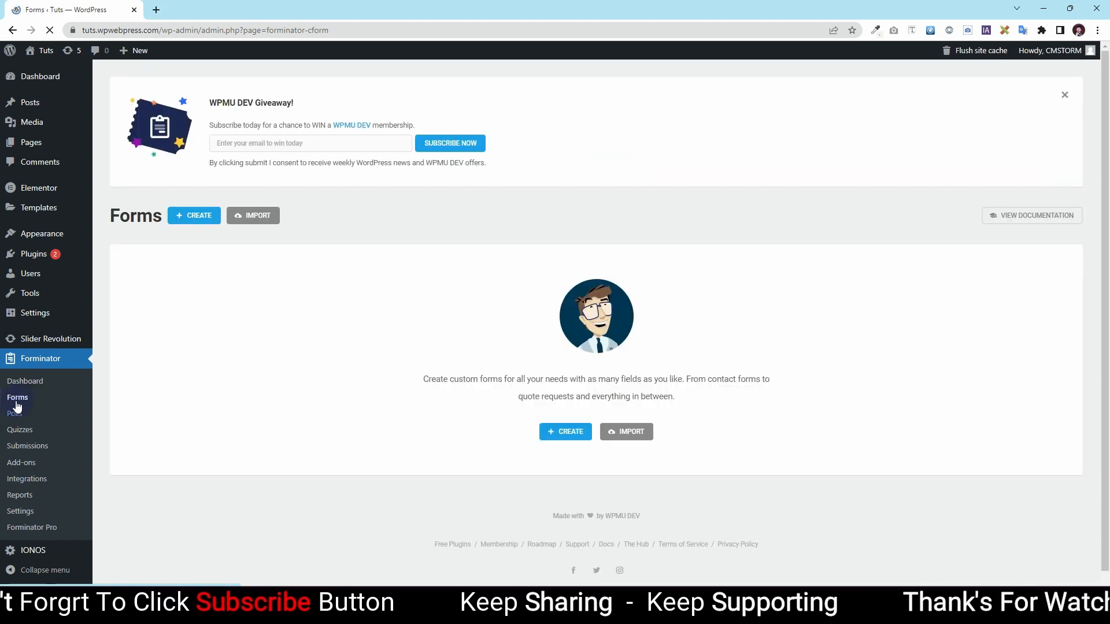
left_click(185, 225)
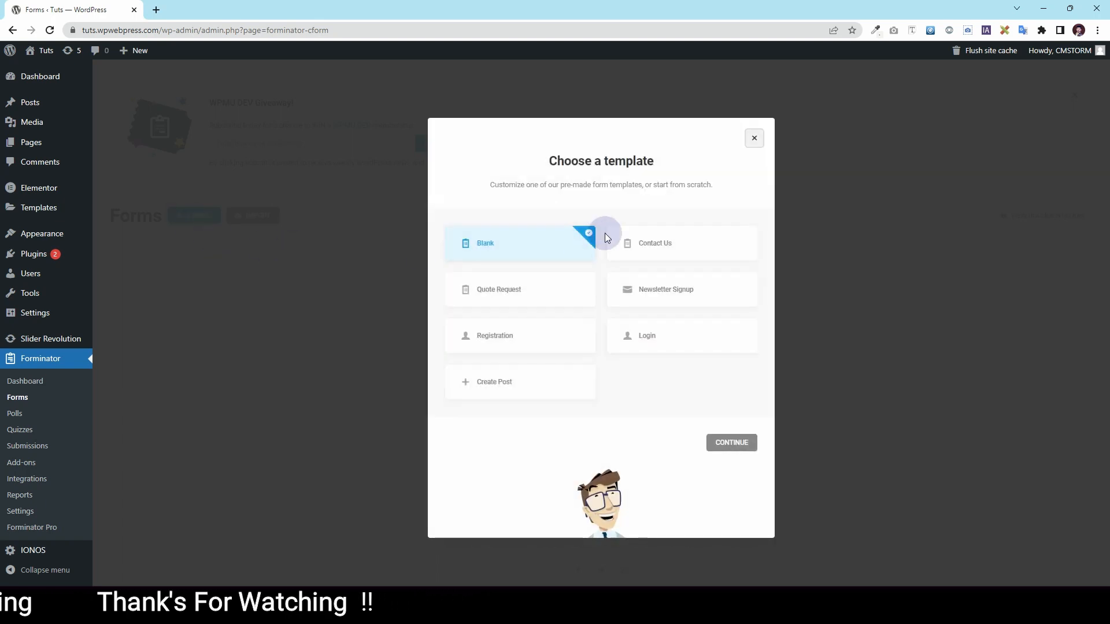
left_click(495, 342)
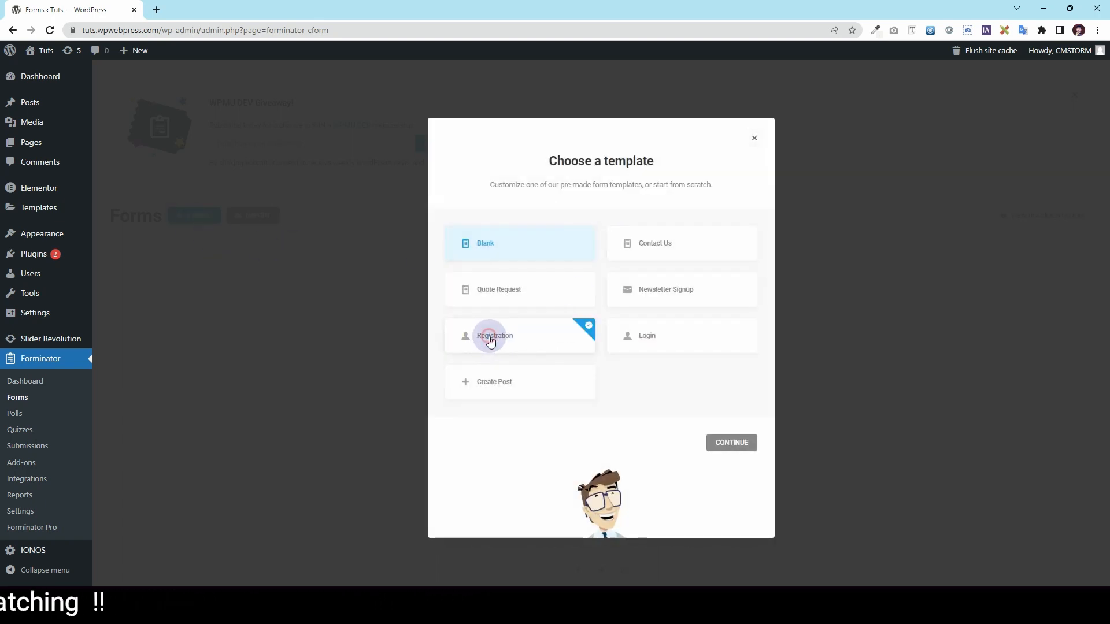
left_click(743, 442)
Step: Name the new registration form "Sign Up Form" and create it
left_click_drag(597, 349, 518, 347)
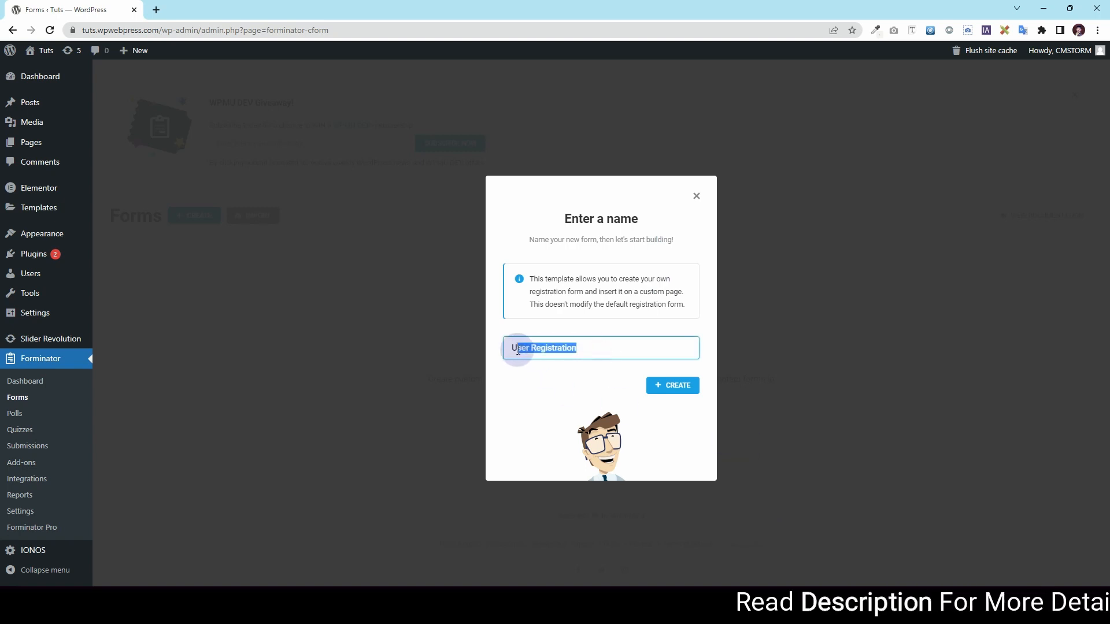
type("Sign Up Form")
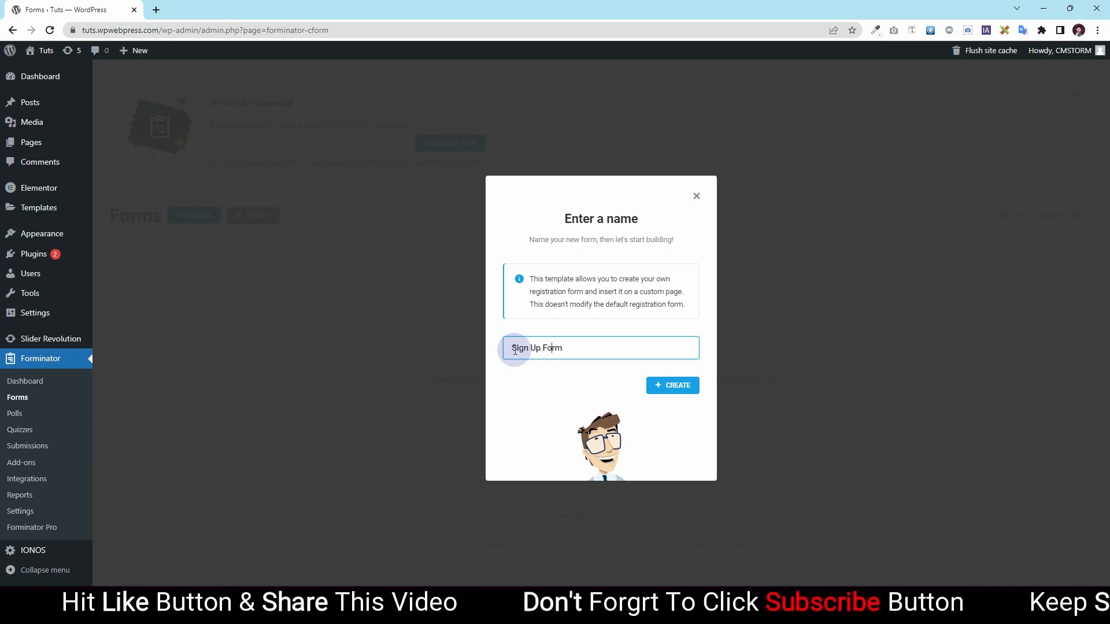
left_click(674, 388)
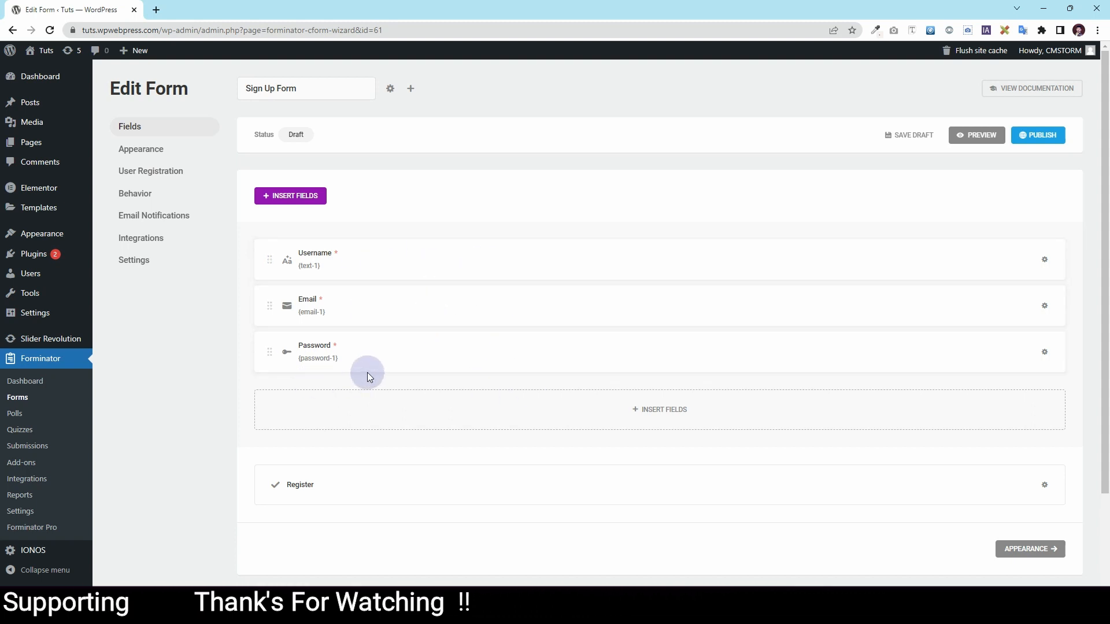
Step: Edit the form's Username field and change its placeholder text to "Username"
left_click(1046, 263)
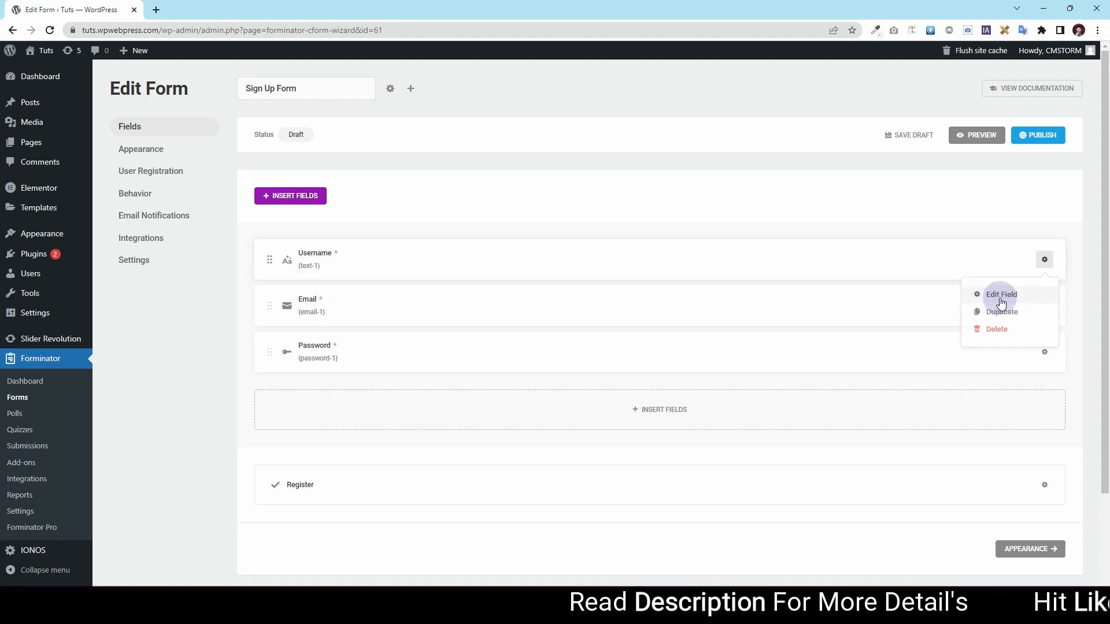
left_click(1001, 296)
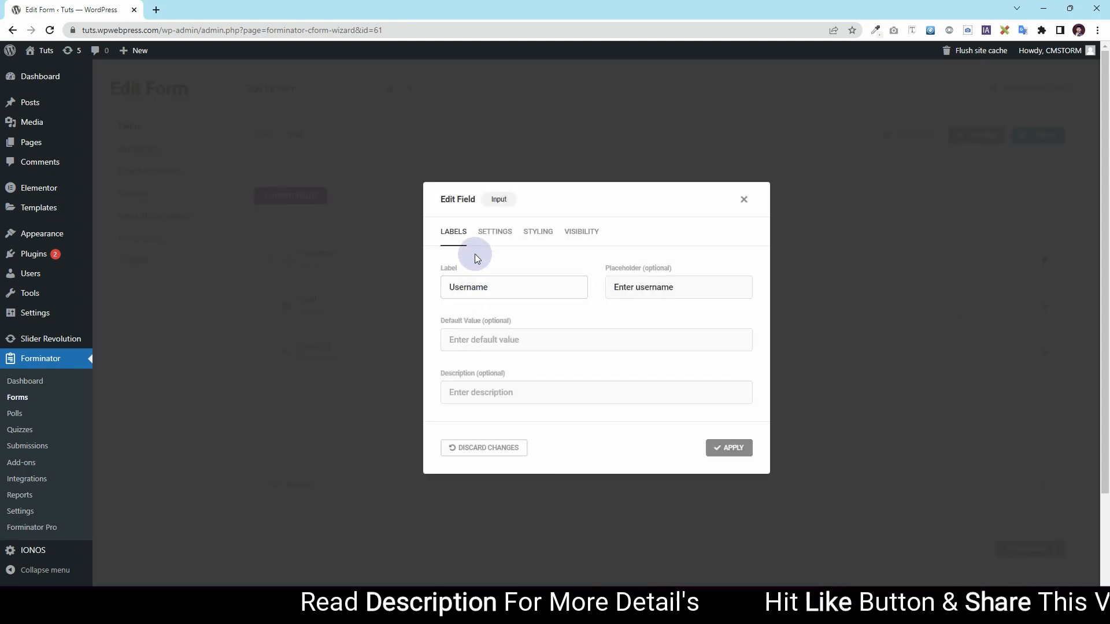
left_click(509, 289)
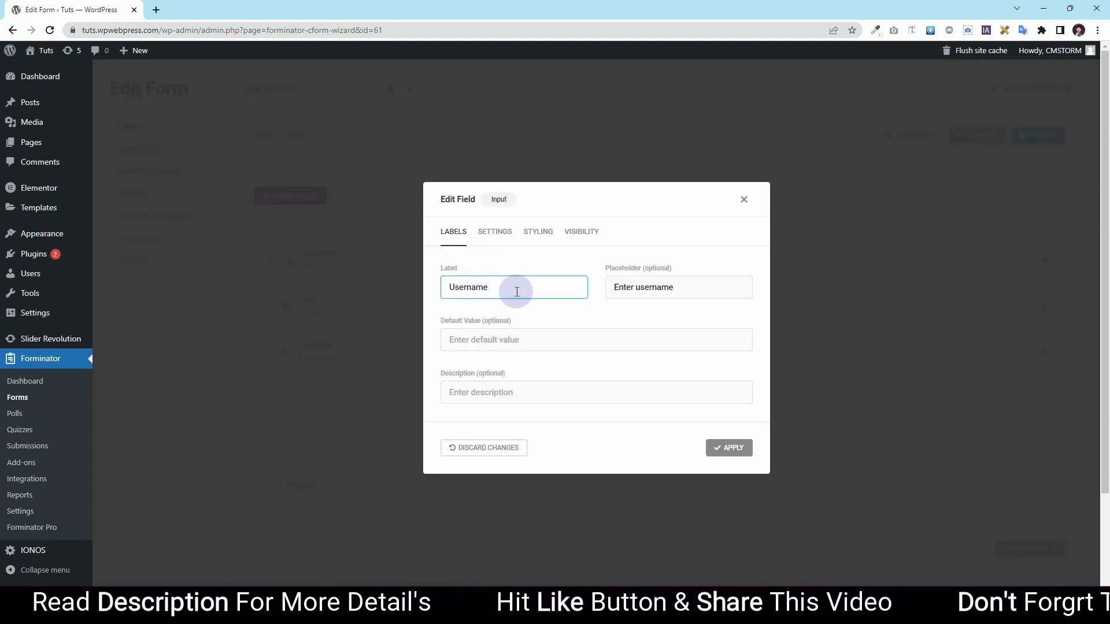
left_click_drag(515, 290, 450, 287)
left_click(634, 289)
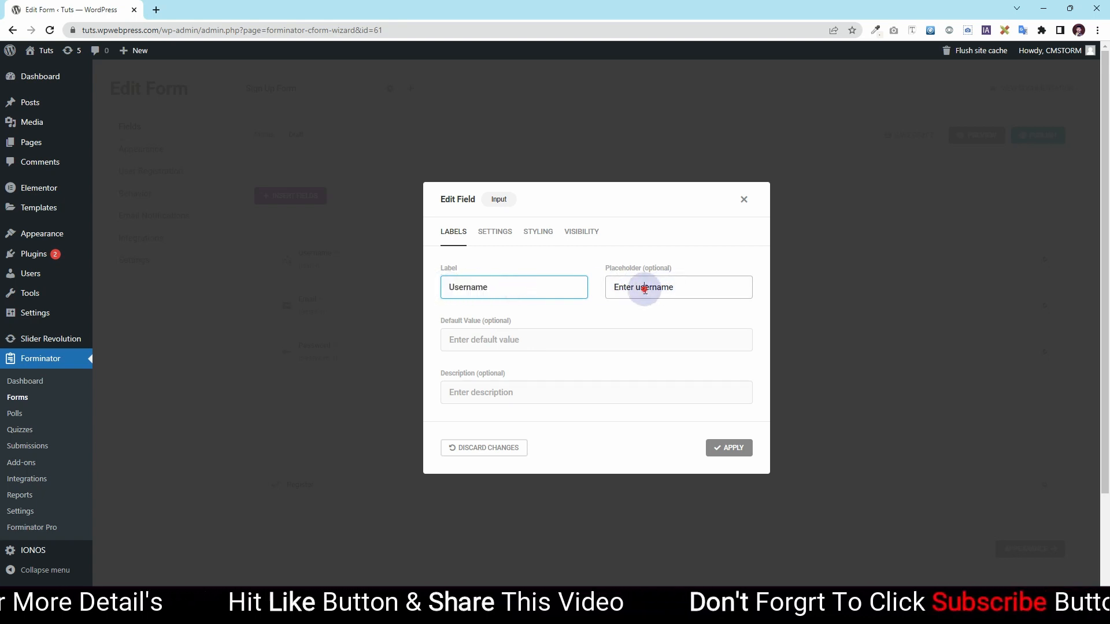
mouse_move(633, 289)
left_mouse_down()
mouse_move(601, 290)
mouse_move(612, 290)
left_mouse_up()
key("BackSpace")
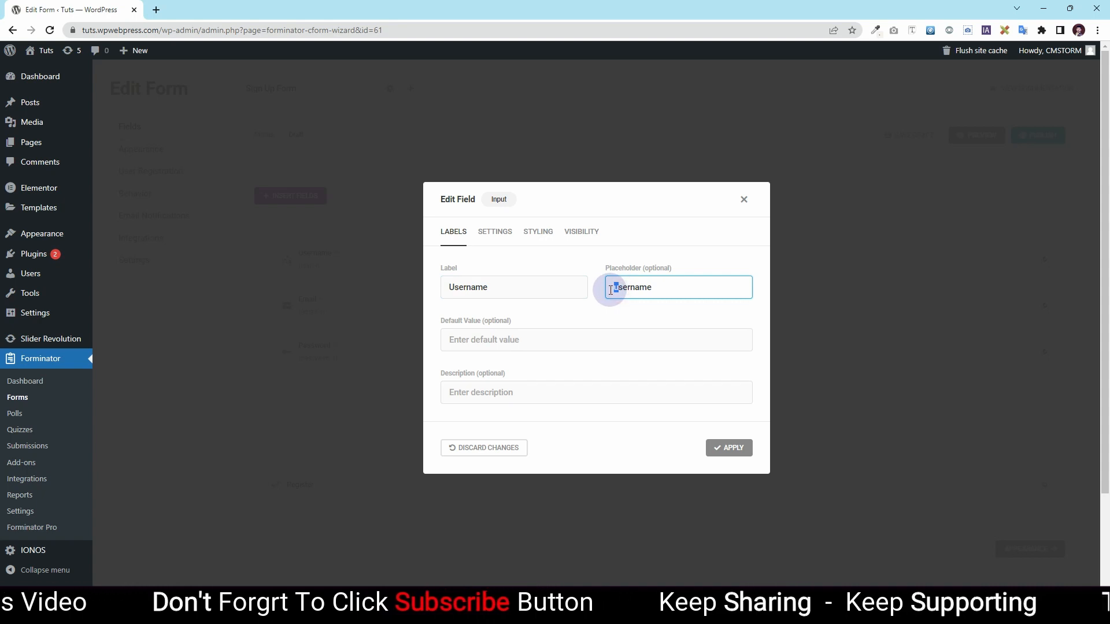
type("U")
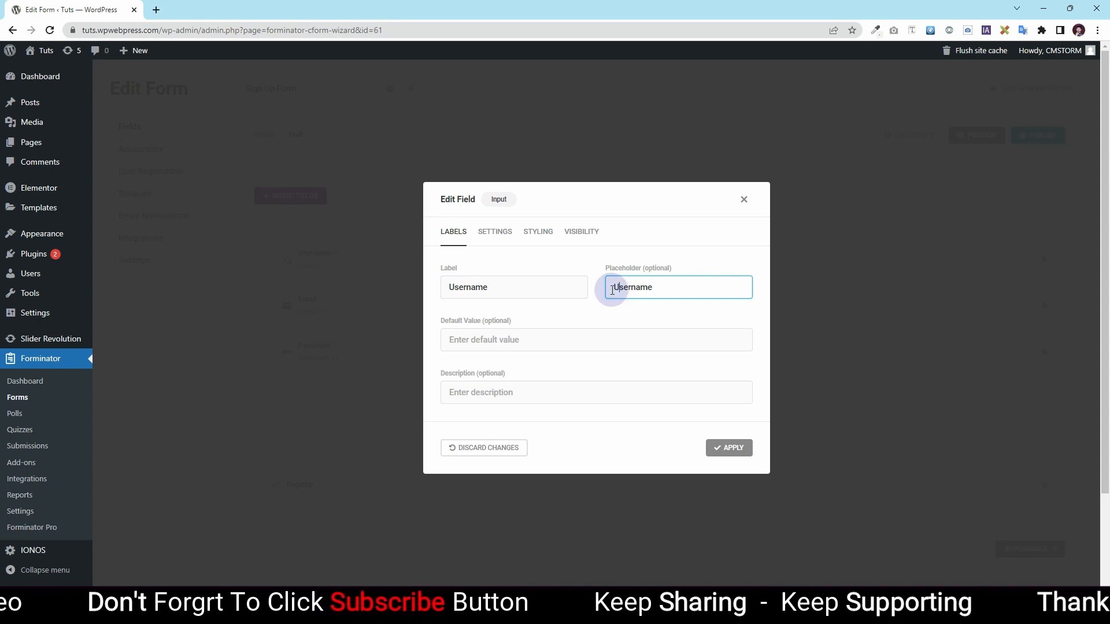
Step: Review the Username field's requirement, styling and visibility options, and apply the field's changes
left_click(502, 236)
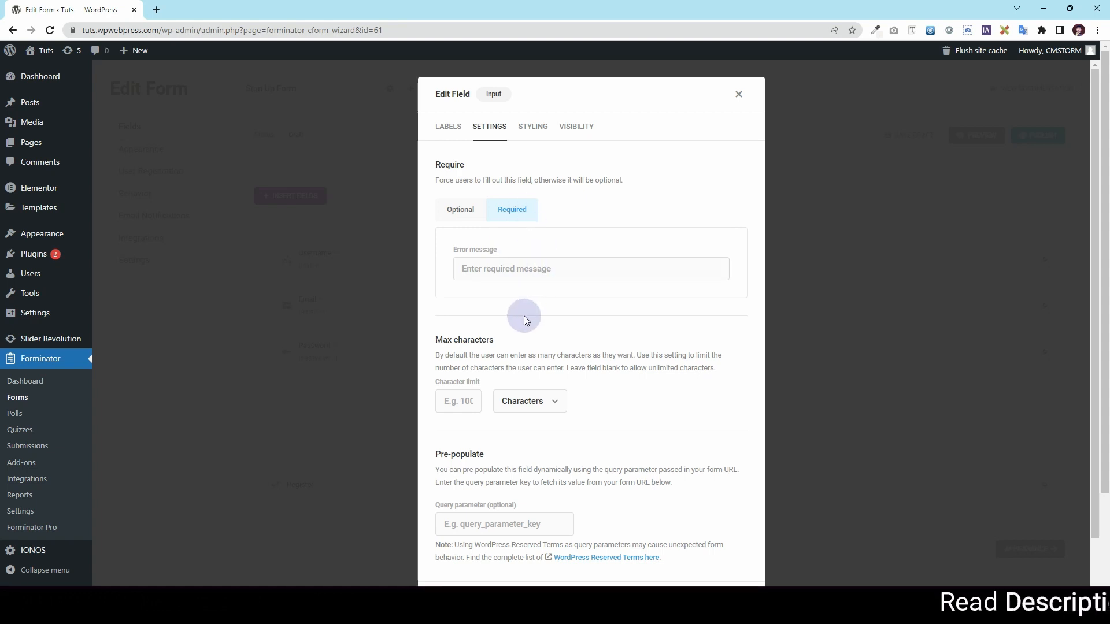
scroll(523, 316, "down", 1)
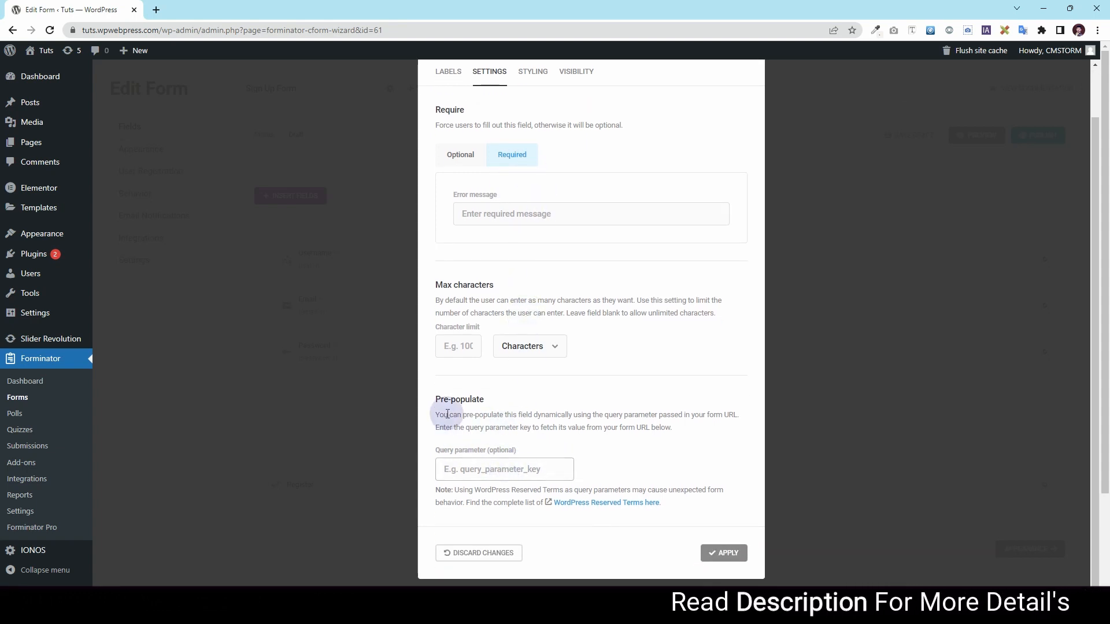
scroll(495, 429, "up", 1)
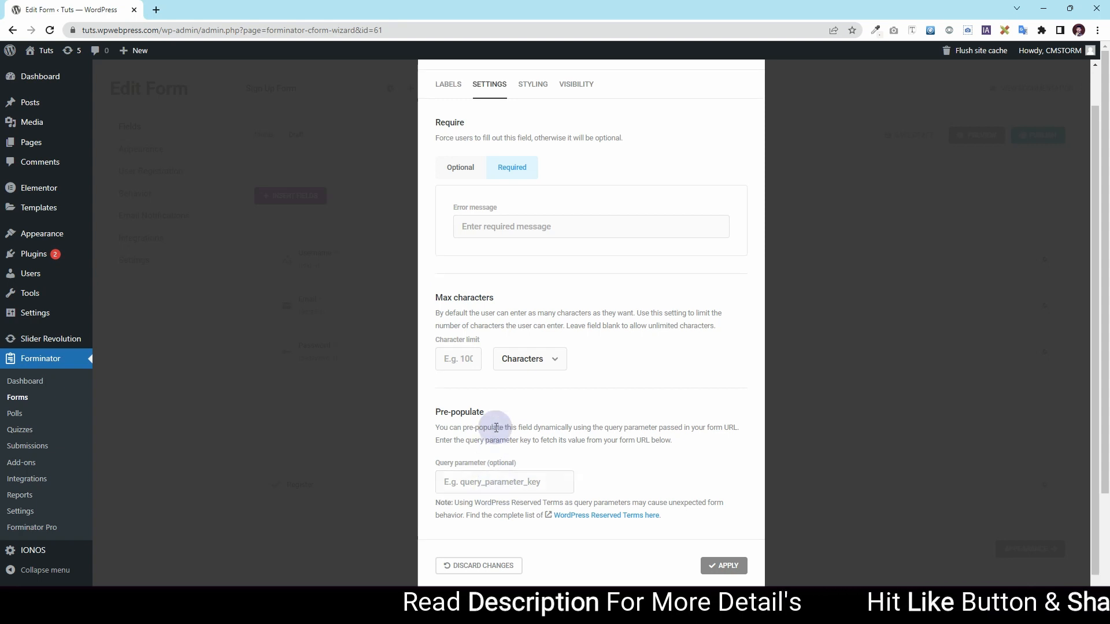
left_click(528, 129)
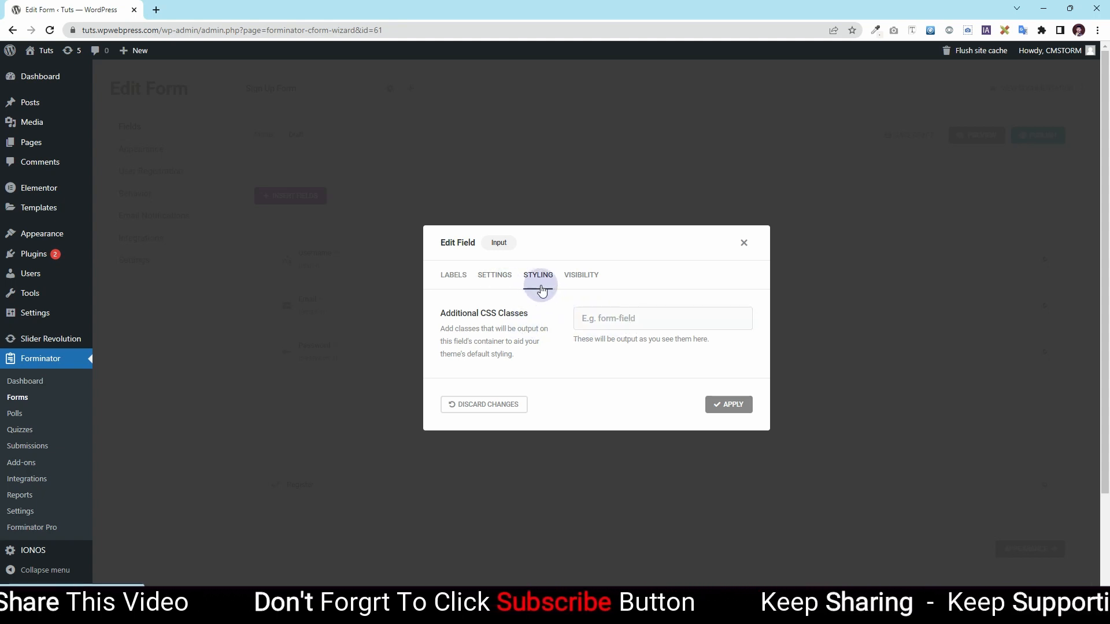
left_click(577, 278)
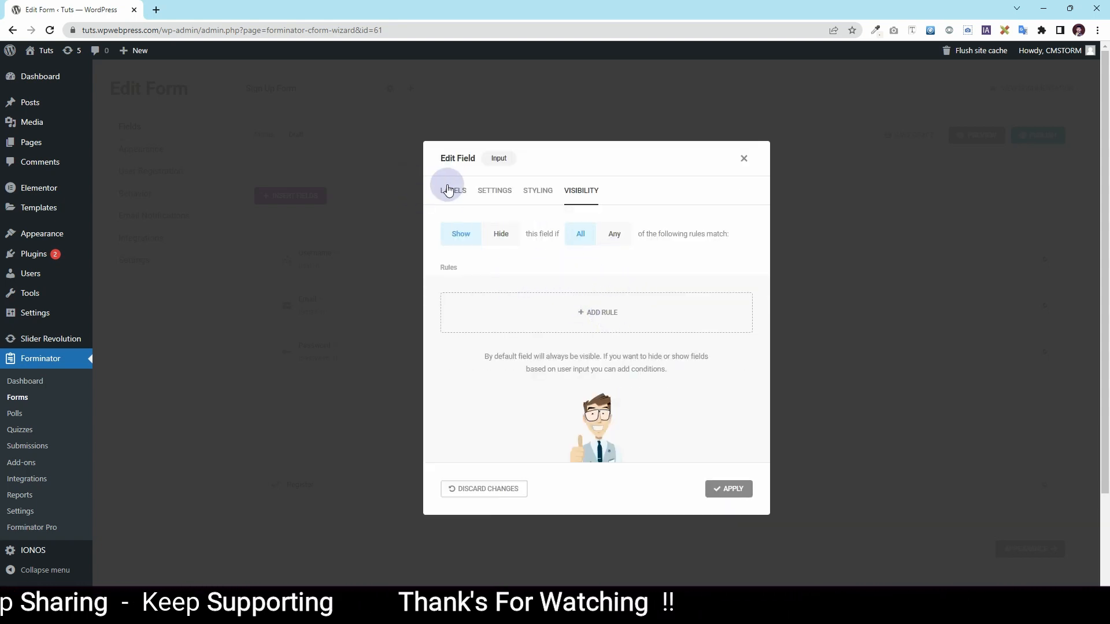
left_click(464, 205)
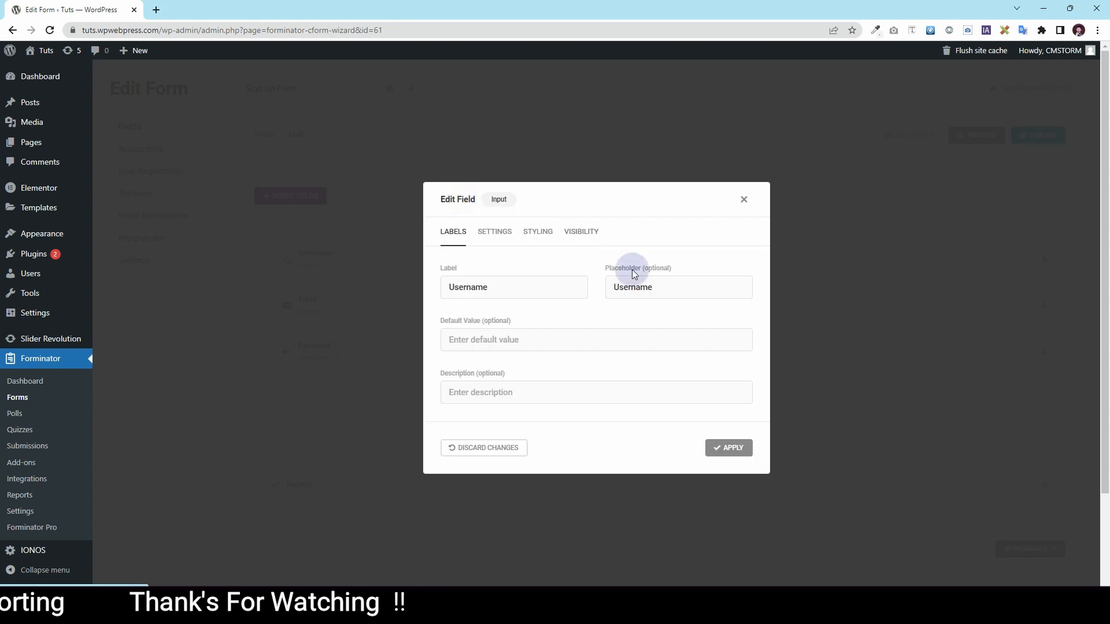
left_click(732, 449)
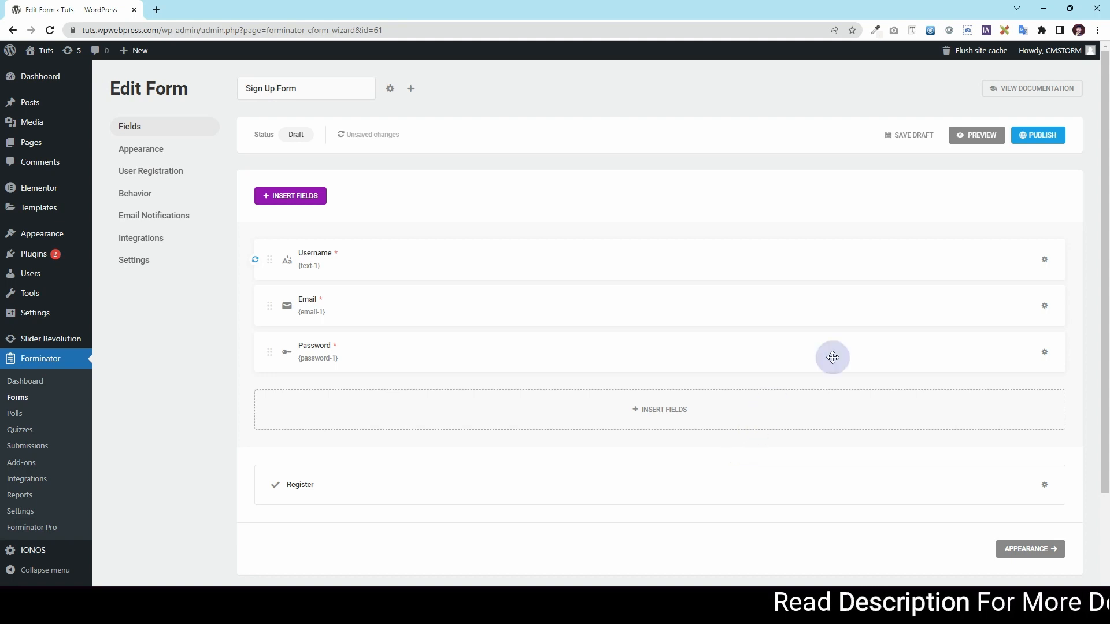
Step: Edit the form's Email field and change its placeholder text to "Email Address"
left_click(1050, 313)
left_click(1014, 344)
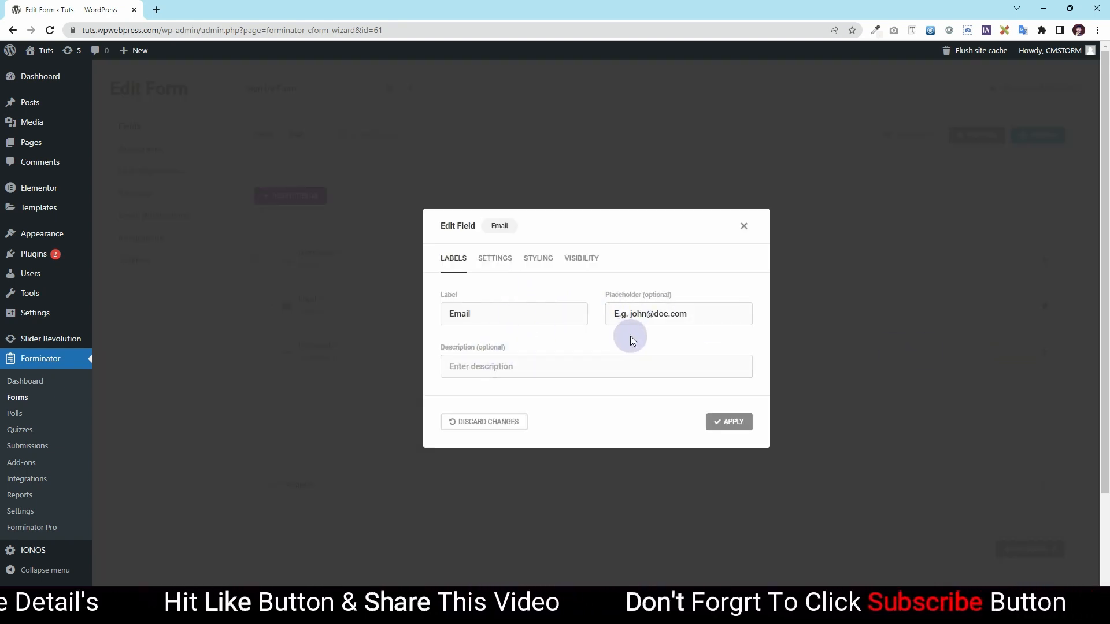
left_click(652, 316)
left_click_drag(716, 314, 614, 311)
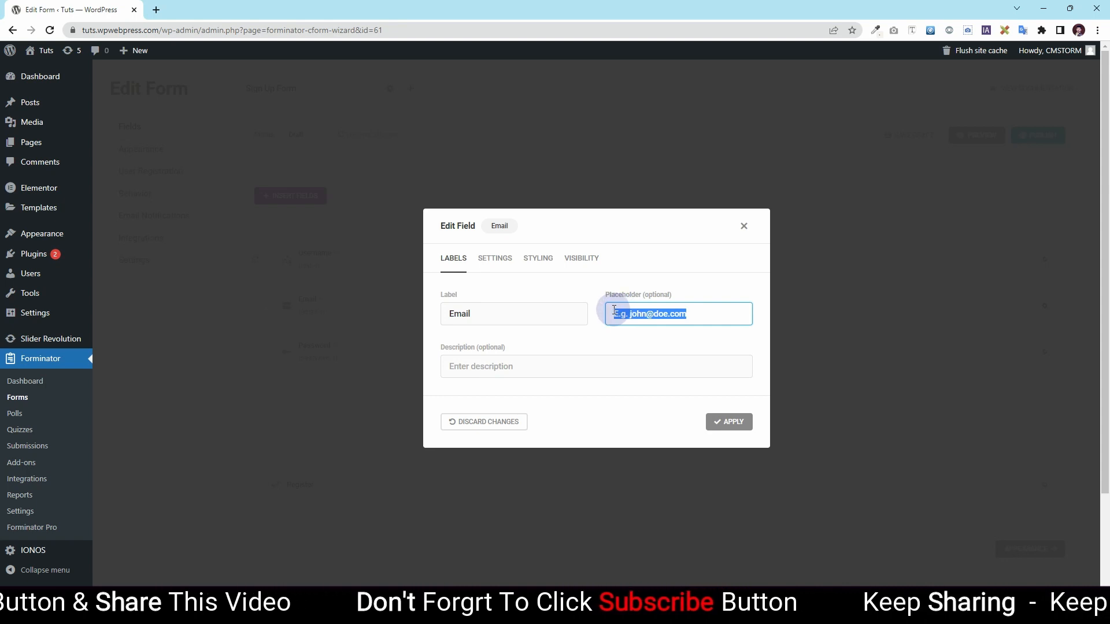
type("Email Address")
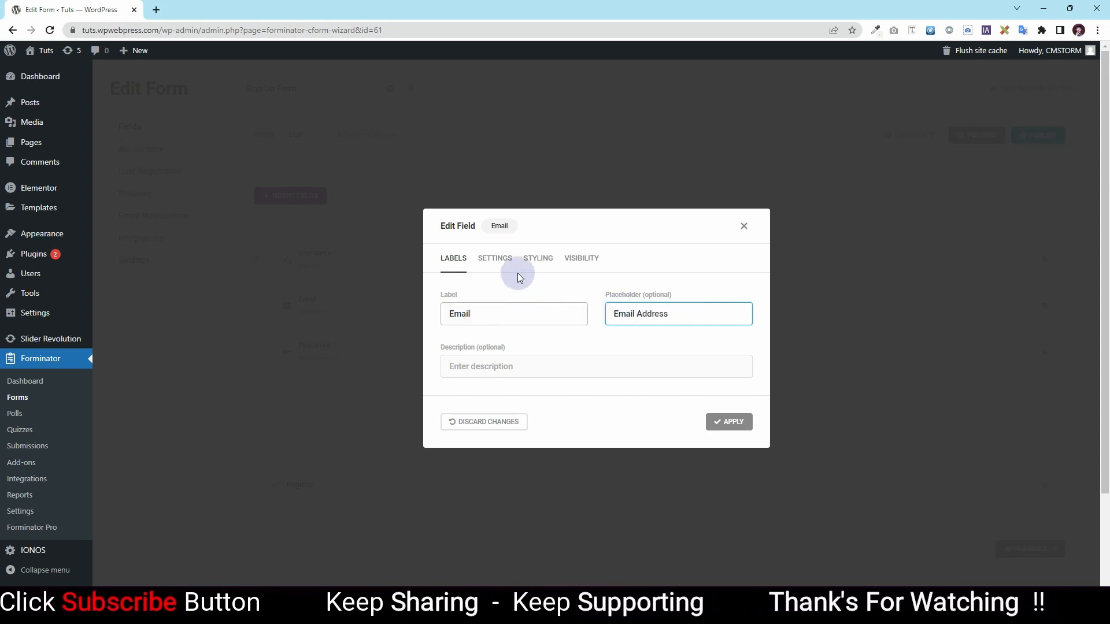
Step: Try setting the Email field's validation to None and switch it back to Validate Field
left_click(495, 258)
scroll(583, 246, "down", 2)
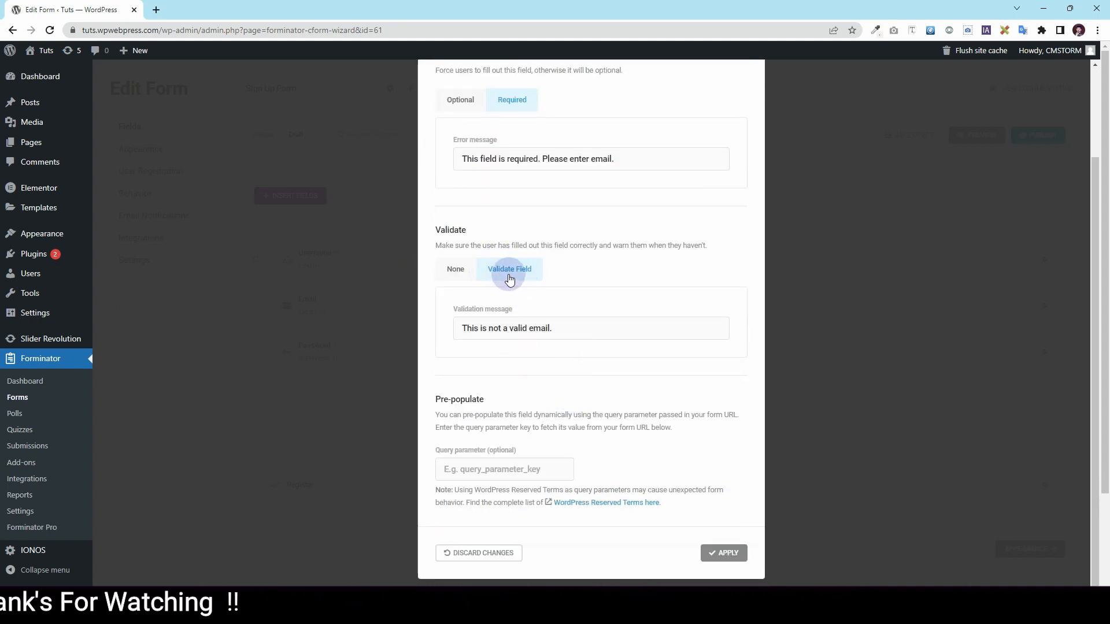
left_click(459, 270)
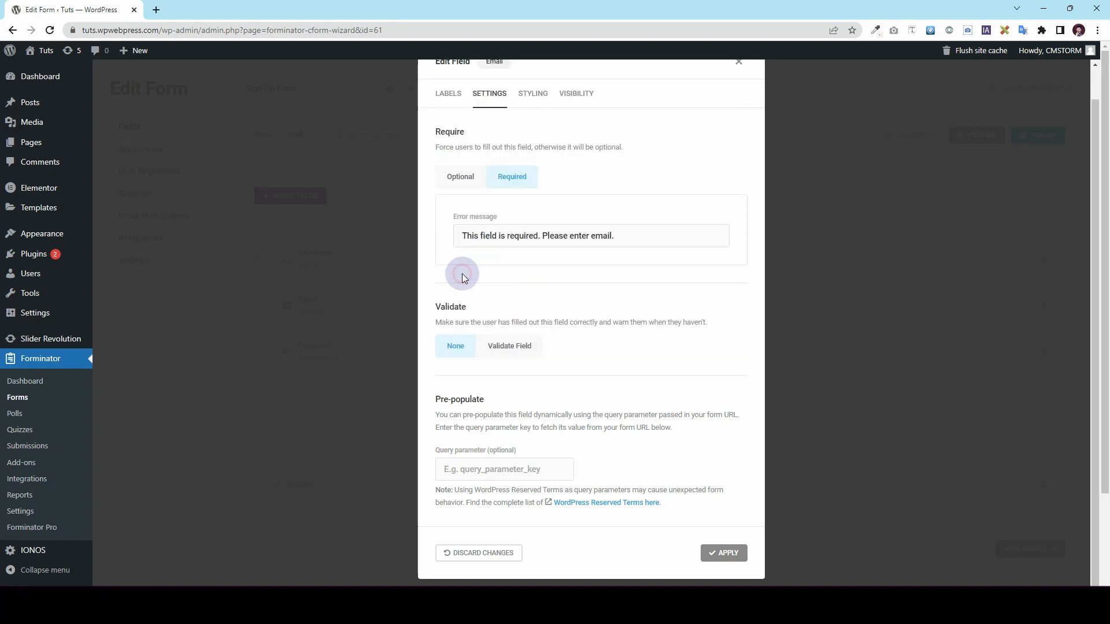
left_click(522, 351)
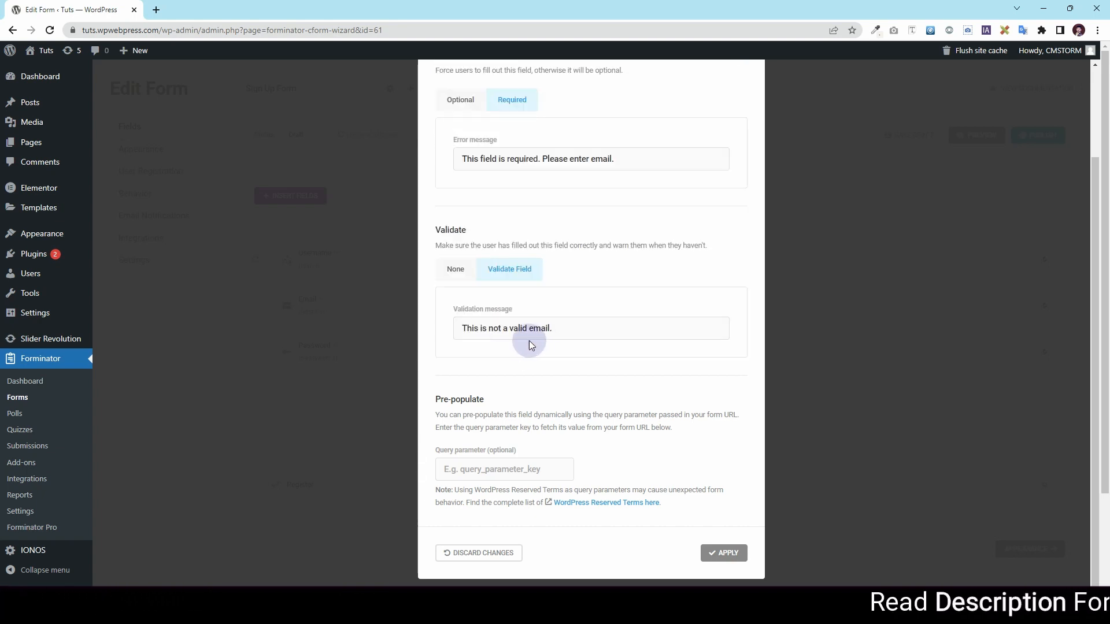
scroll(527, 341, "up", 2)
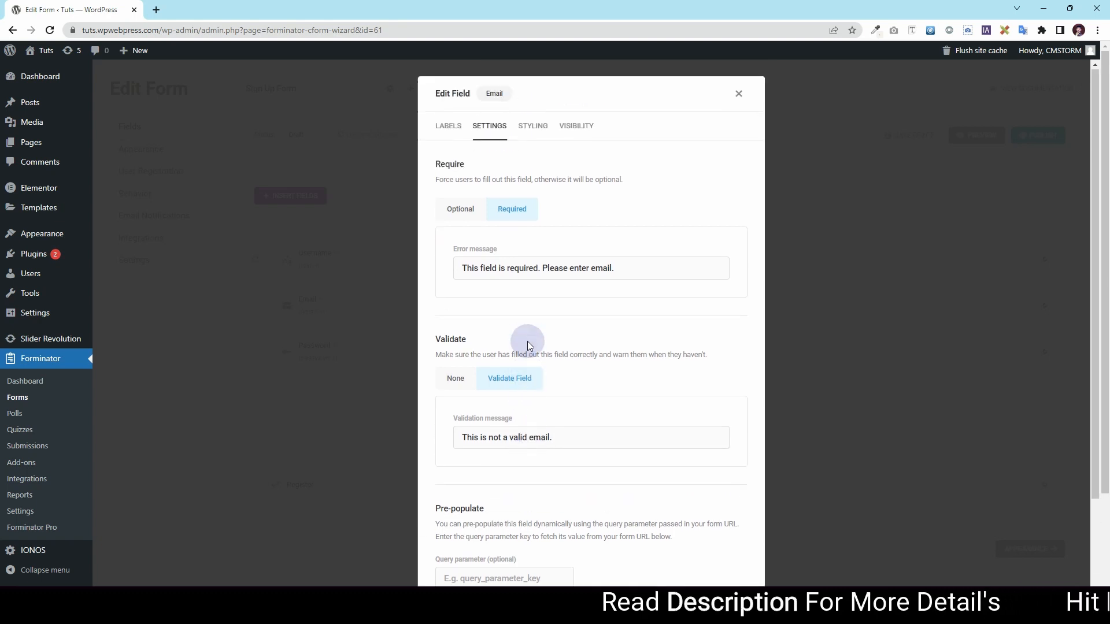
Step: Check the Email field's styling options, and try adding a visibility rule based on Username before deleting it
left_click(533, 128)
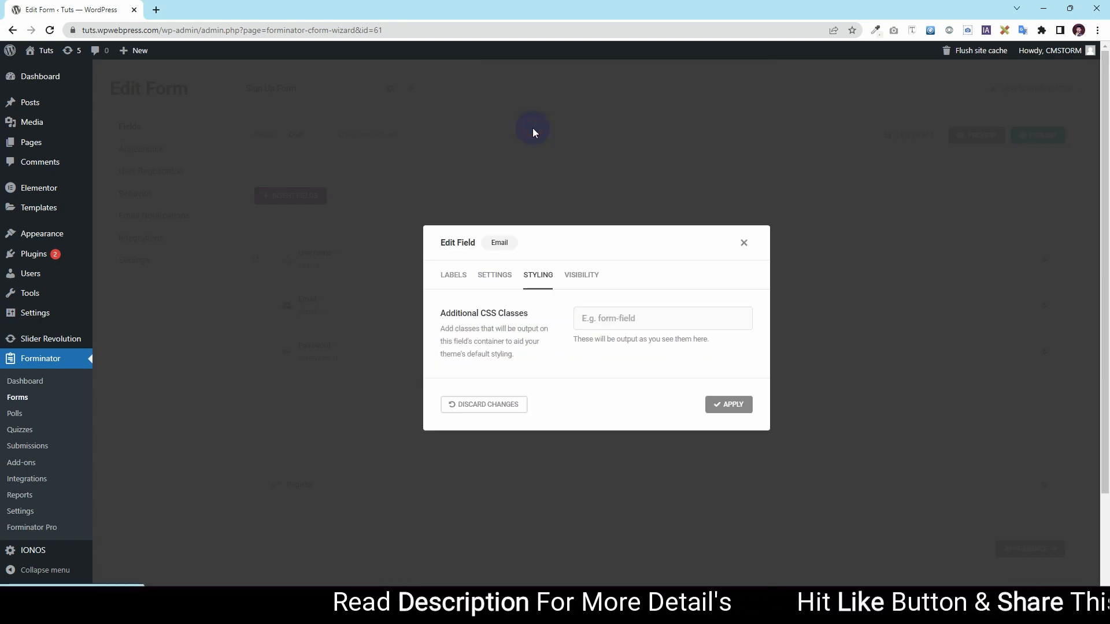
left_click(583, 292)
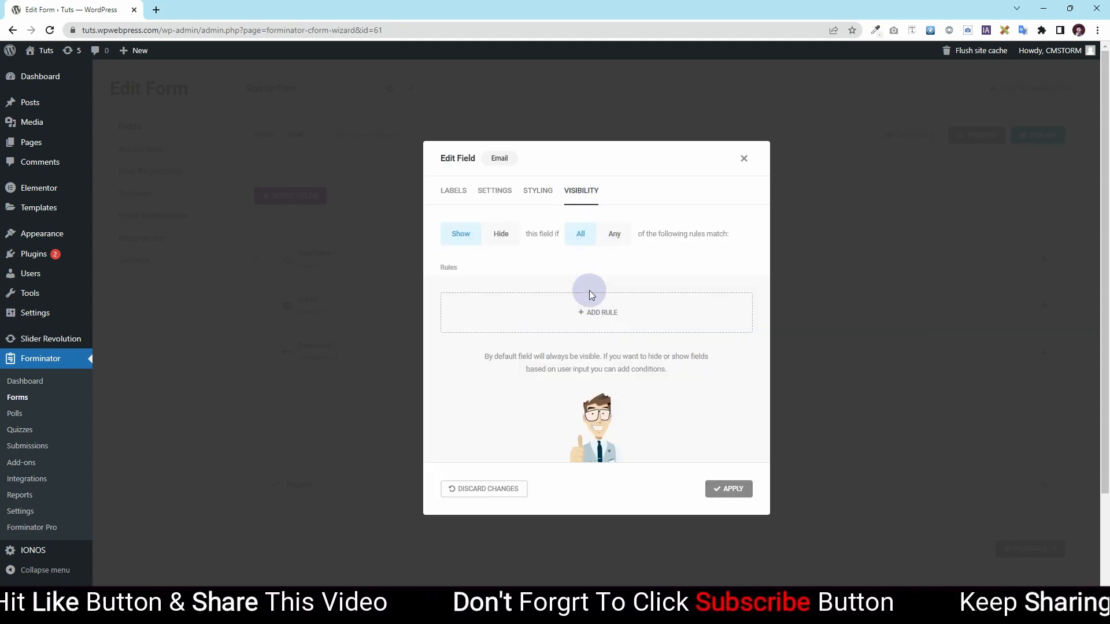
left_click(589, 326)
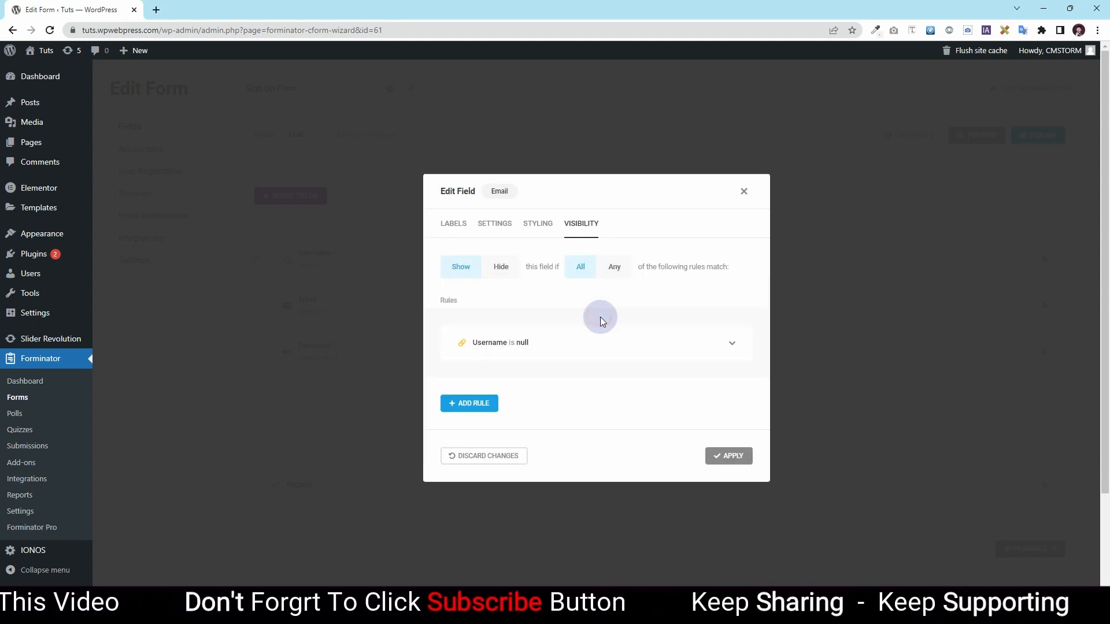
left_click(731, 346)
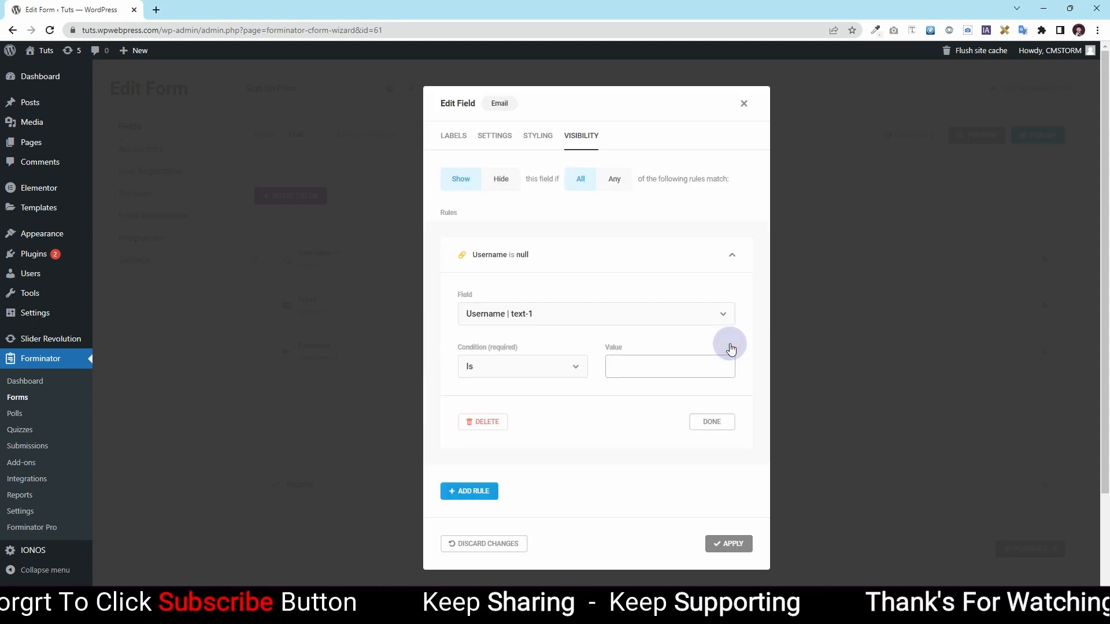
left_click(478, 423)
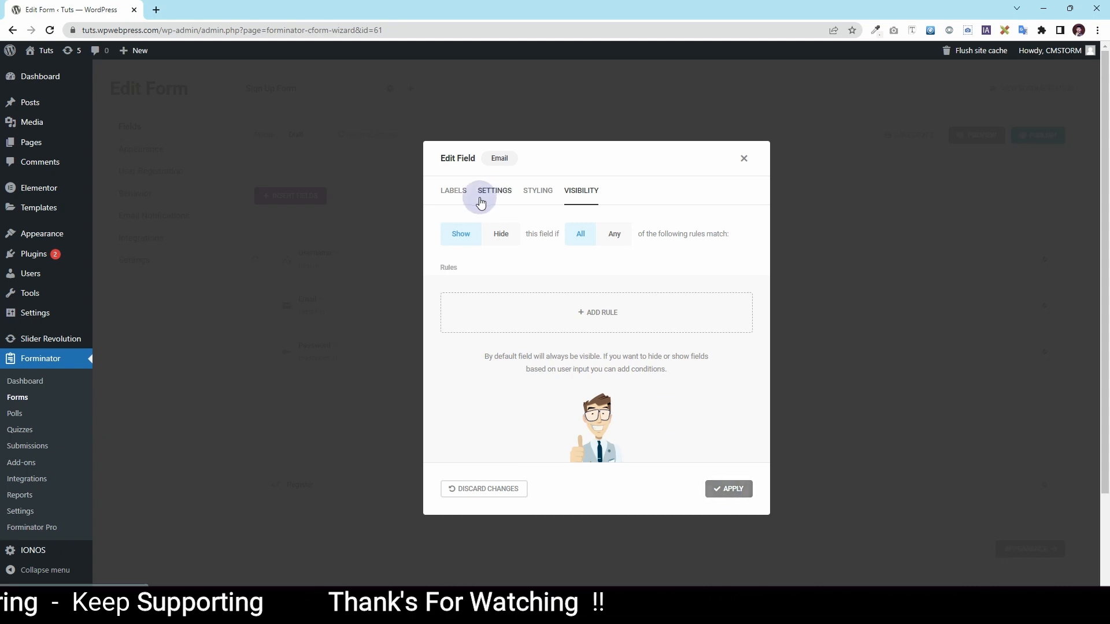
Step: Return to the Email field's label options and apply the field's changes
left_click(453, 190)
left_click(732, 422)
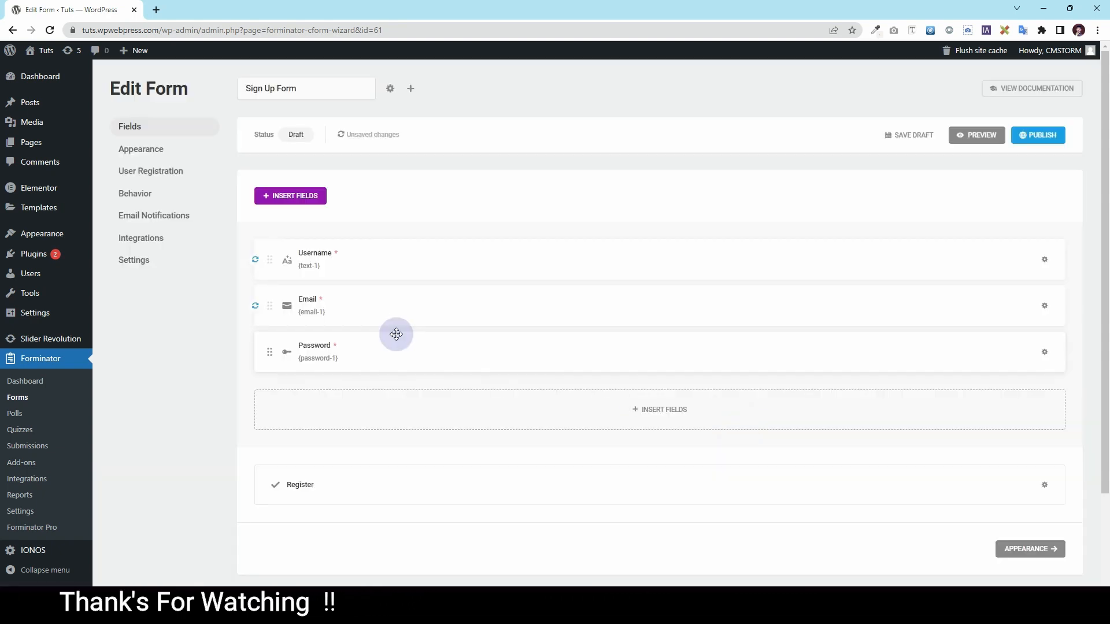
Step: Edit the form's Password field and shorten its placeholder text to "Password"
left_click(1046, 354)
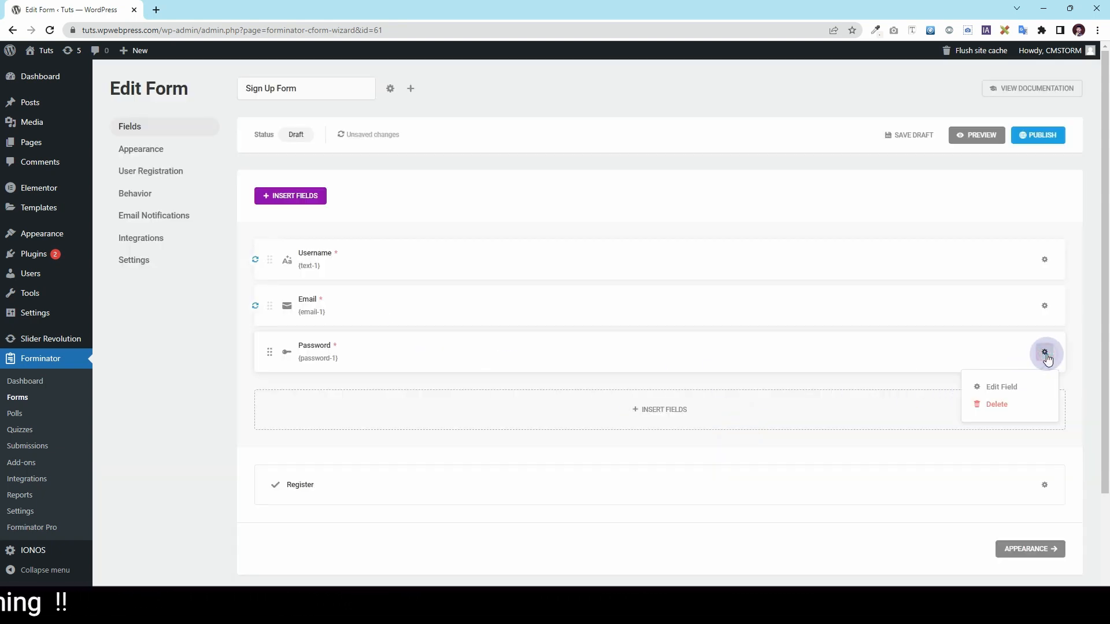
left_click(1016, 389)
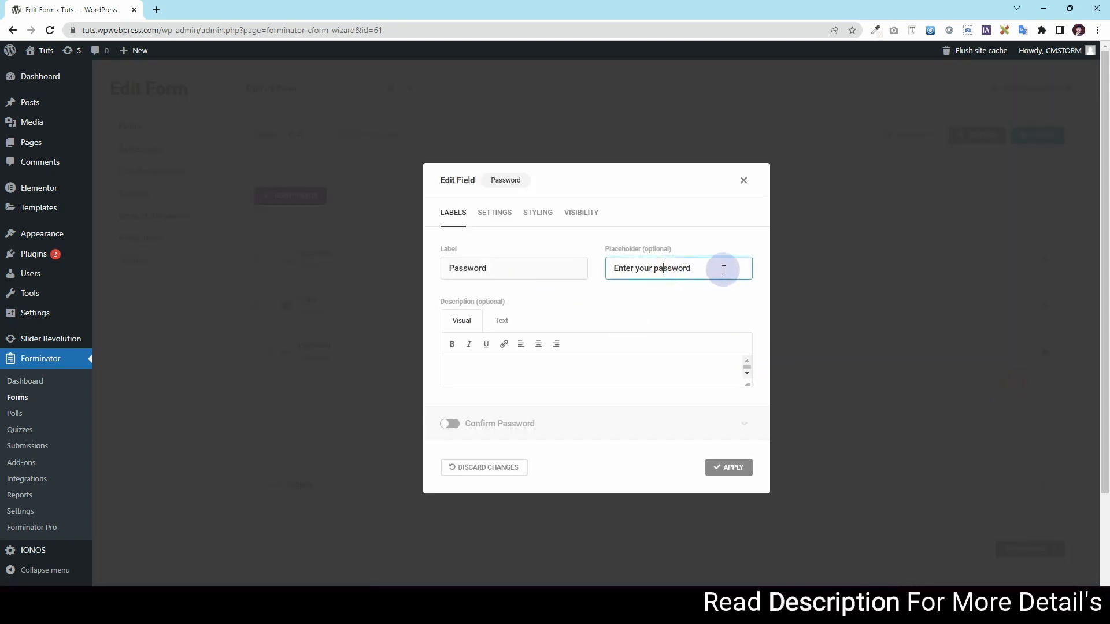
double_click(668, 268)
left_click(669, 268)
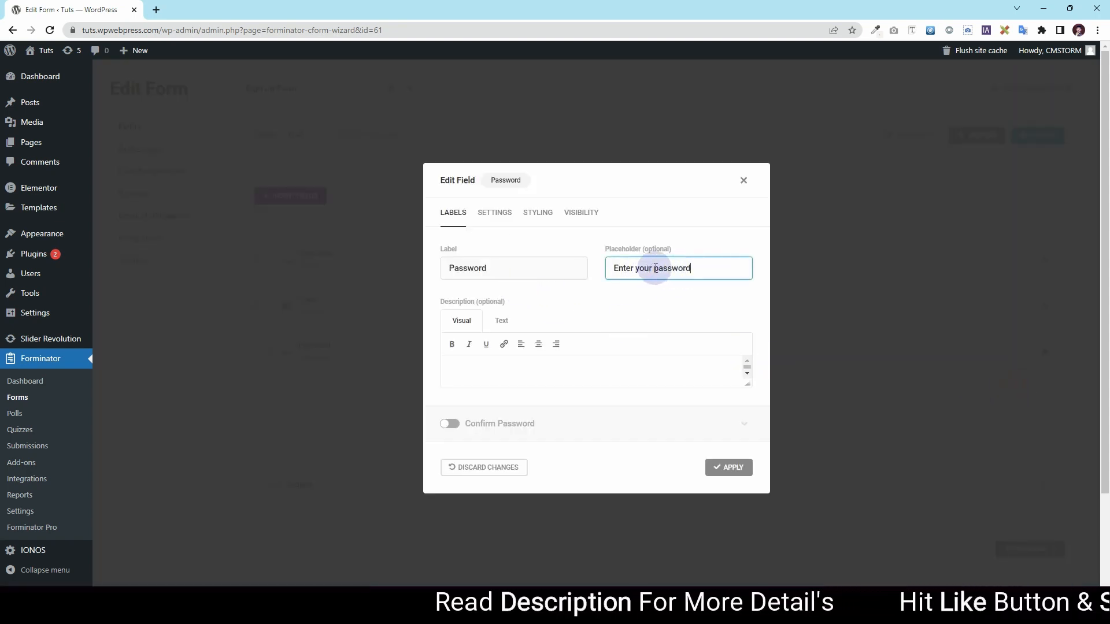
left_click_drag(652, 268, 610, 268)
key("BackSpace")
key("shift+Right")
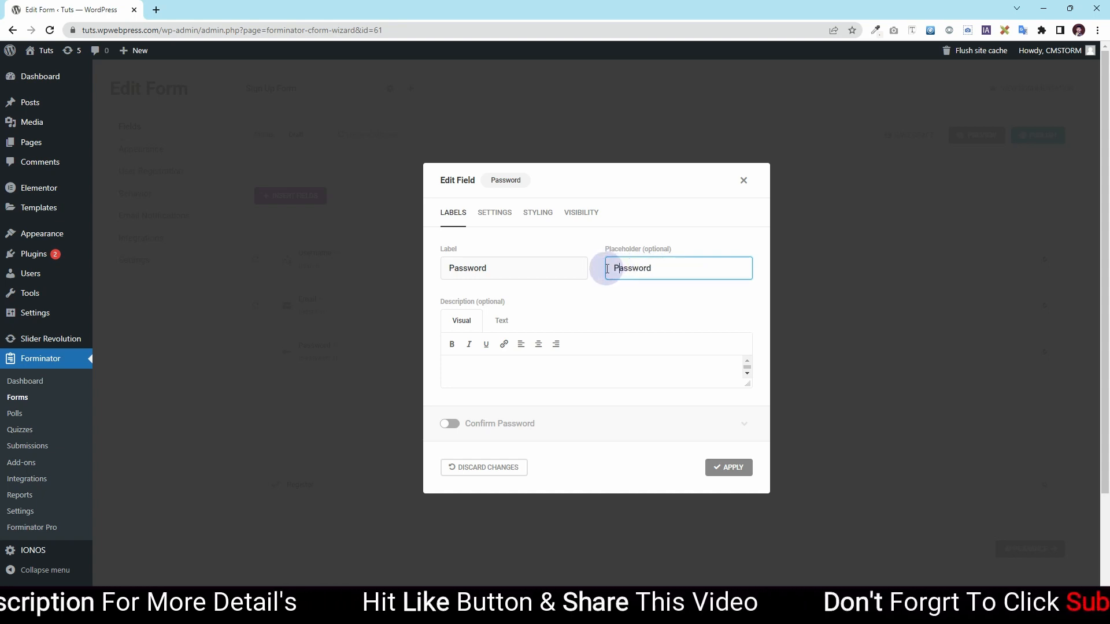
Step: Review the Password field's strength, requirement, styling and visibility options, and apply the field's changes
left_click(495, 212)
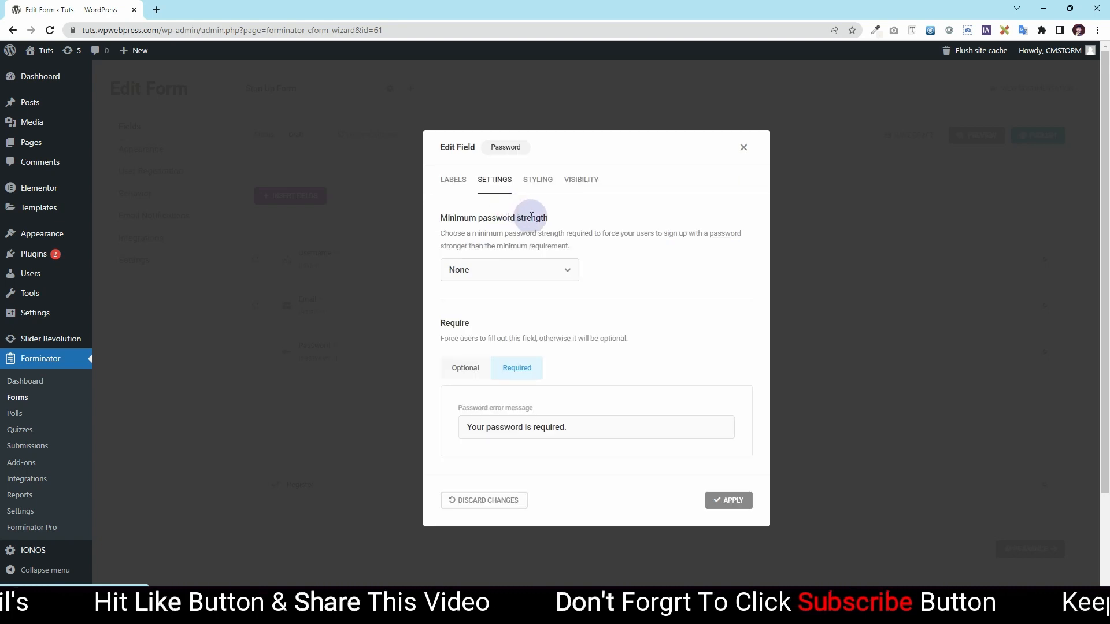
left_click(538, 181)
left_click(581, 273)
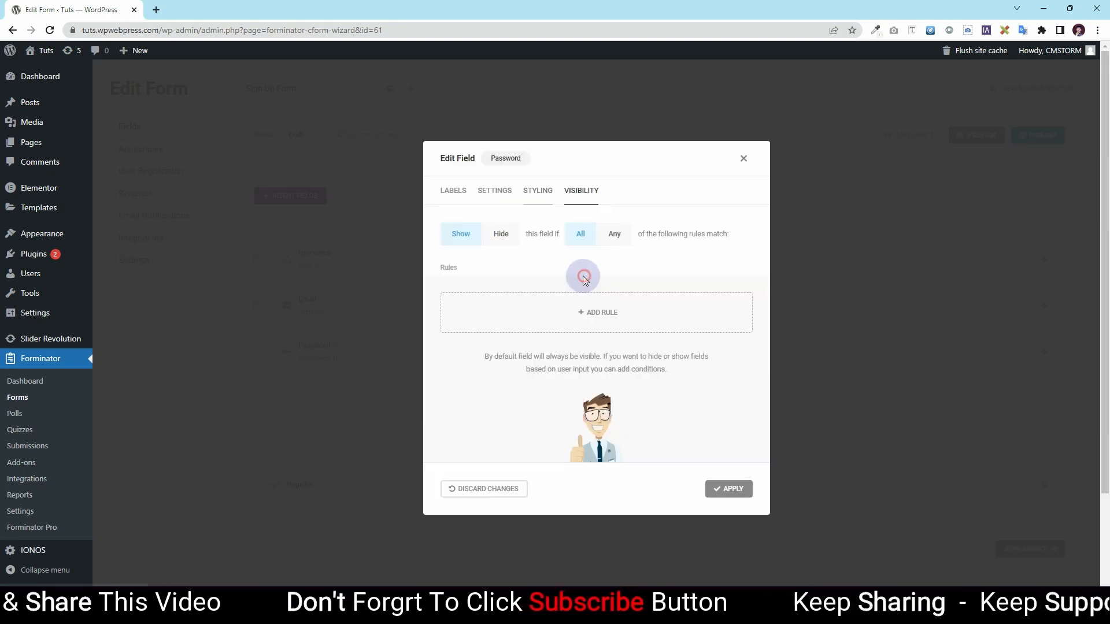
left_click(466, 195)
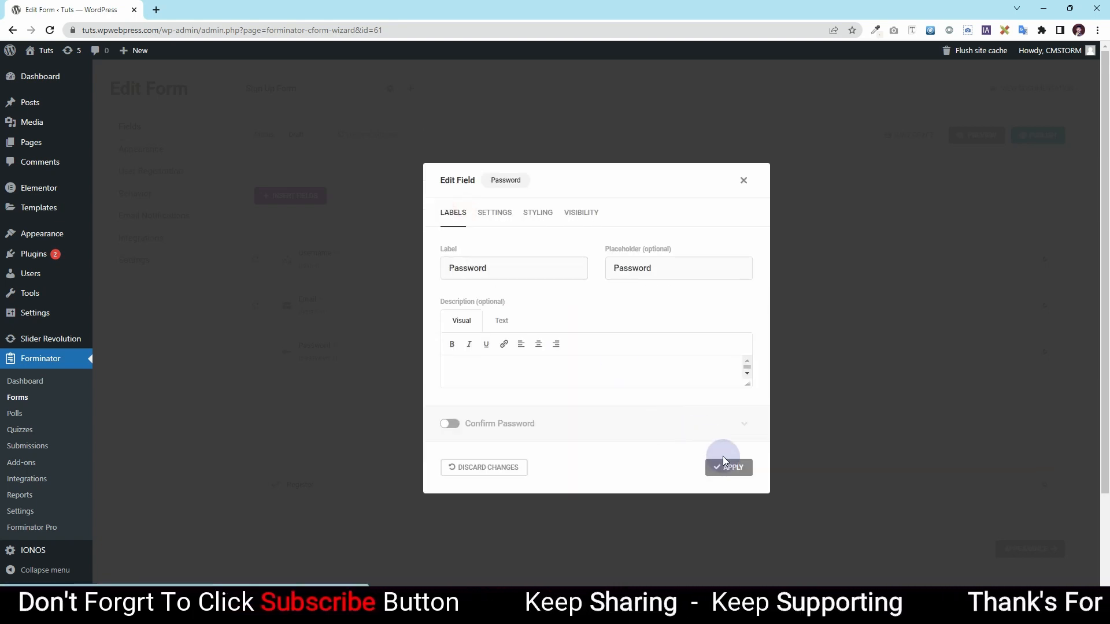
left_click(727, 464)
Step: Change the submit button's text to "Sign Up" and save the form as a draft
scroll(424, 470, "down", 2)
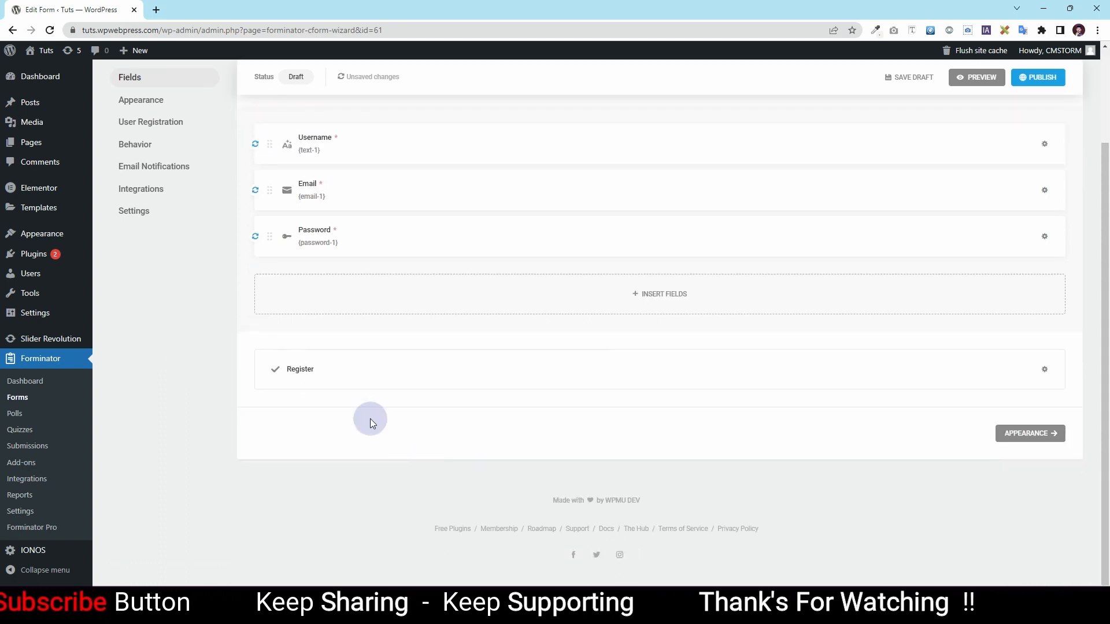
left_click(1044, 369)
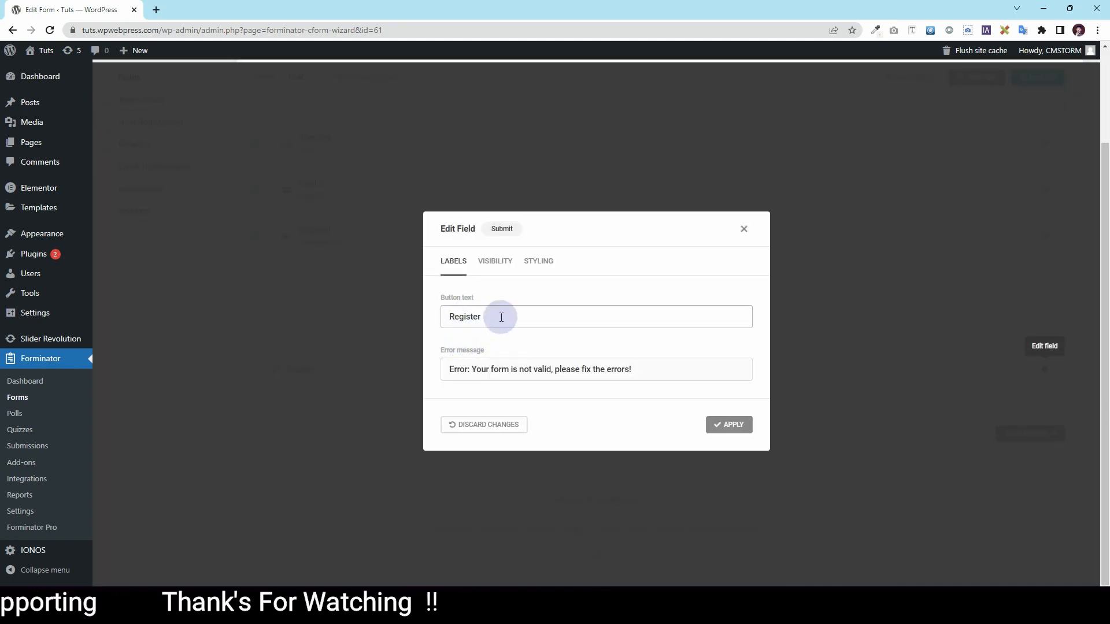
left_click(497, 316)
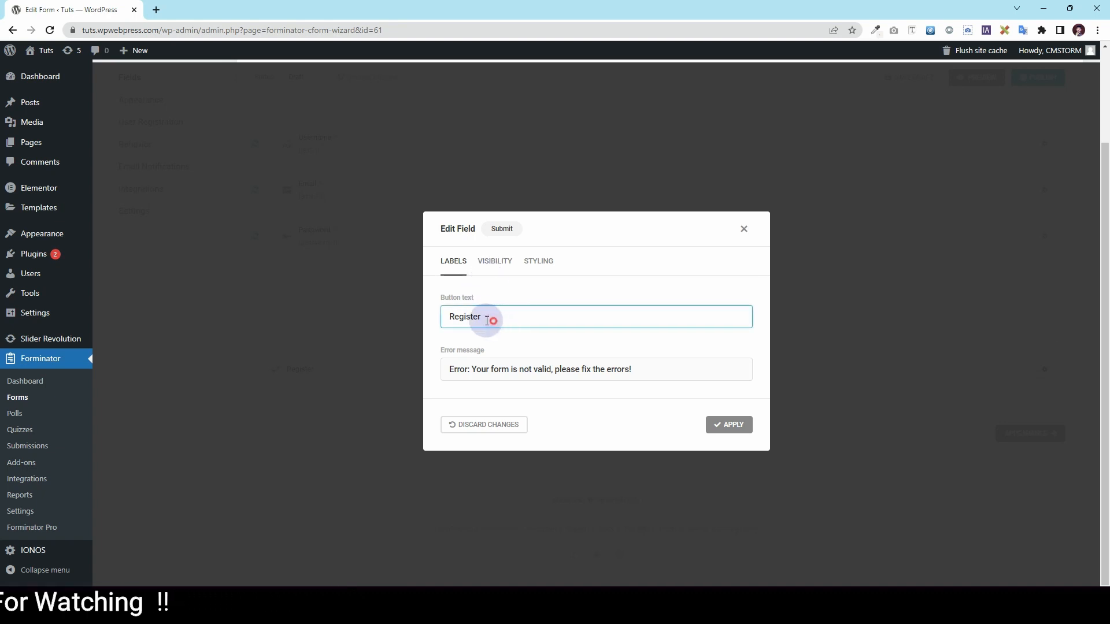
left_click_drag(491, 318, 446, 318)
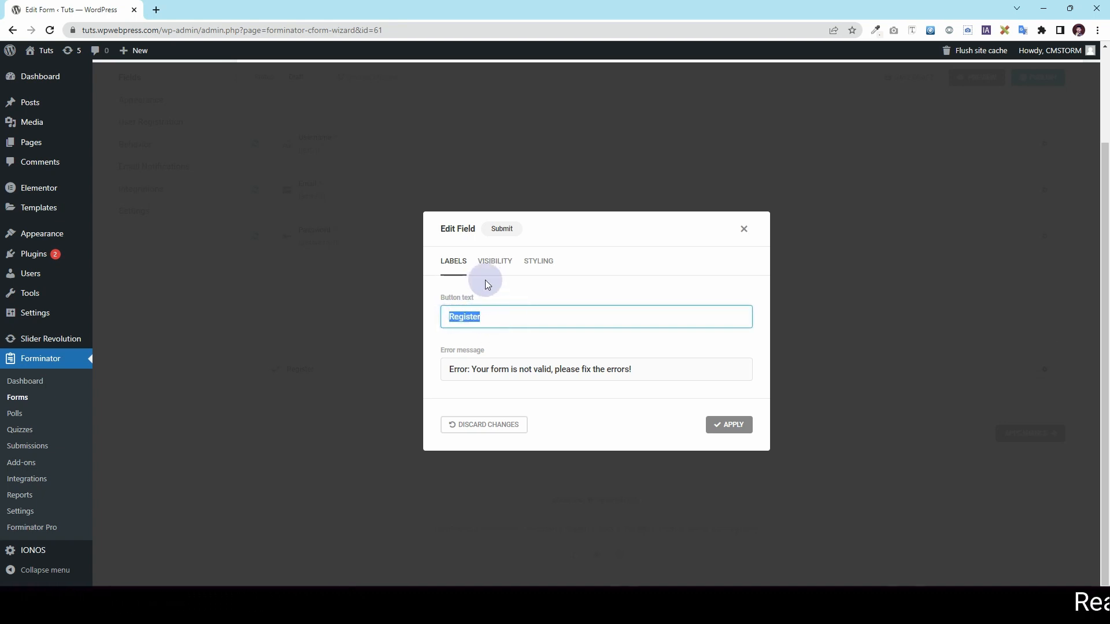
left_click(512, 289)
left_click_drag(489, 319, 448, 318)
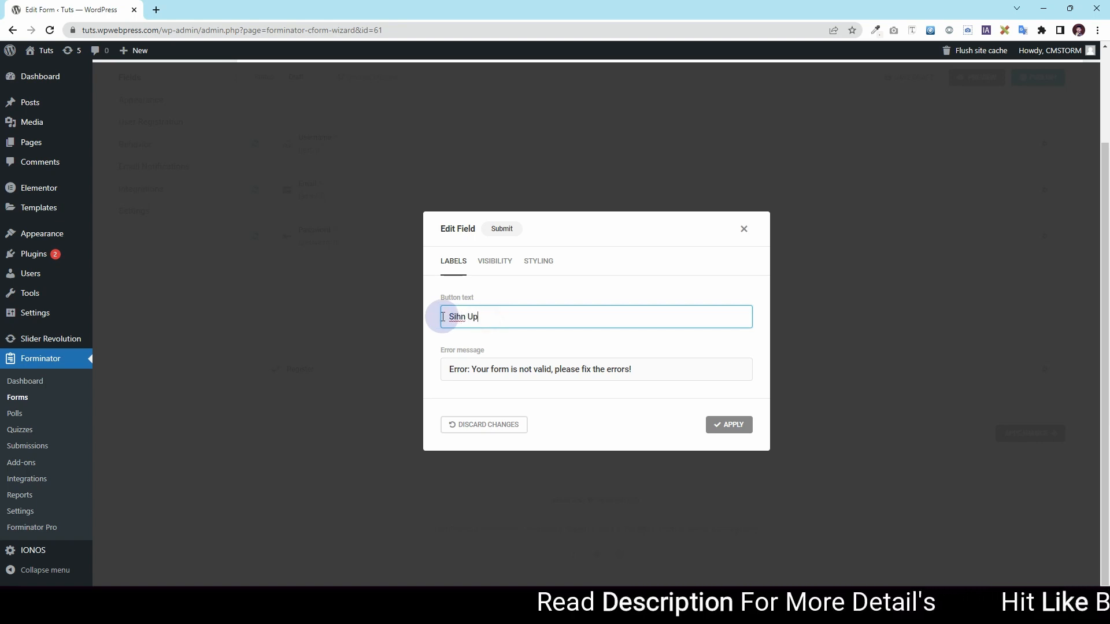
double_click(451, 317)
left_click(458, 317)
key("BackSpace")
type("g")
left_click(729, 430)
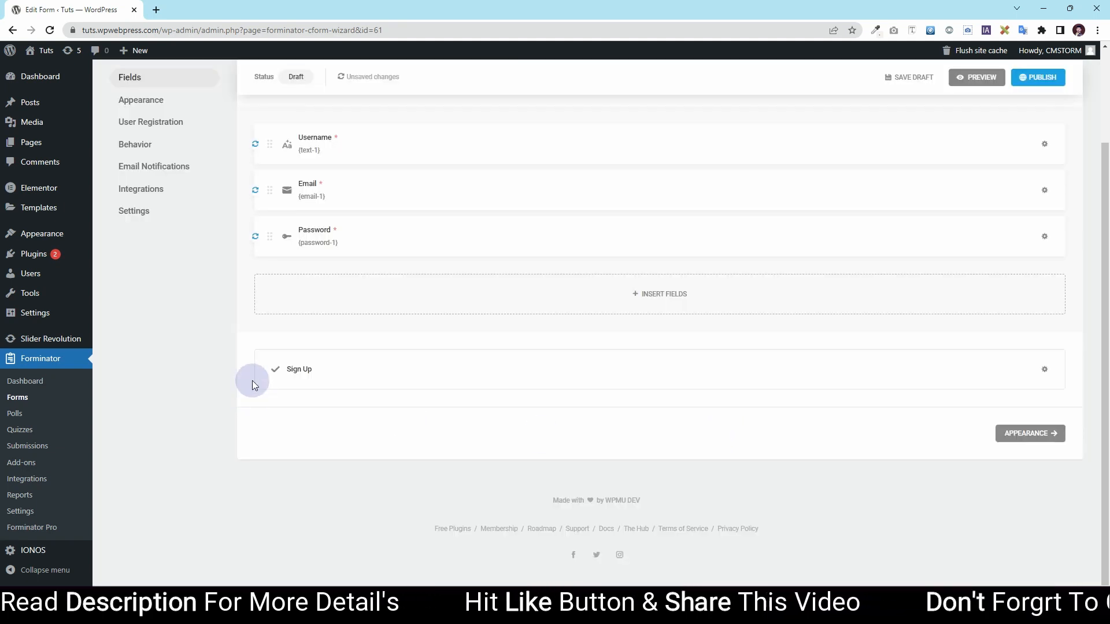
scroll(289, 416, "up", 2)
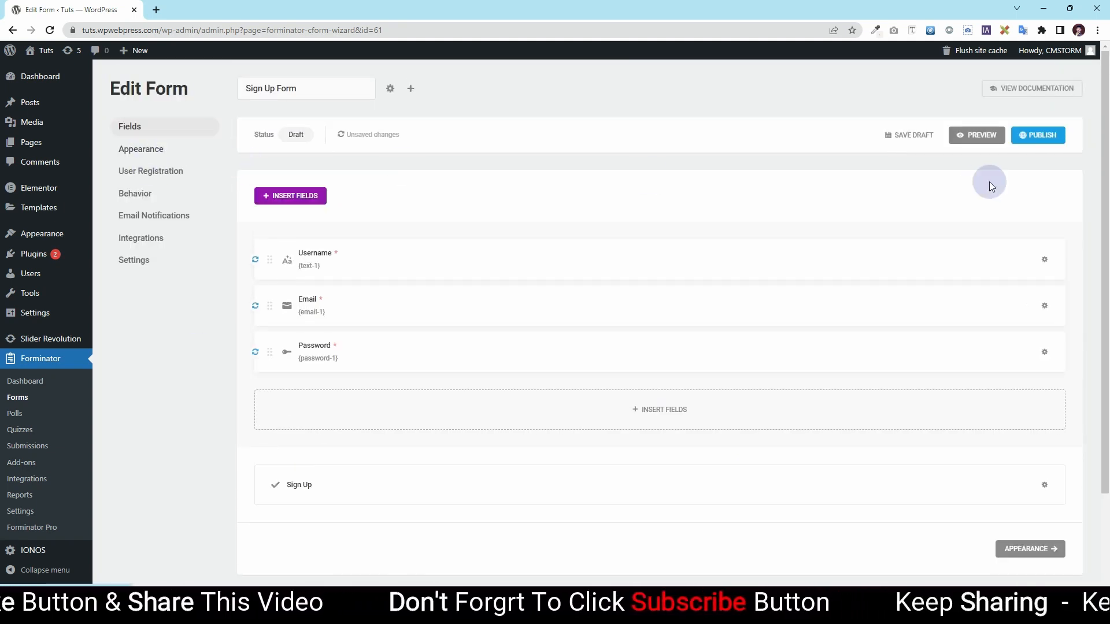
left_click(909, 133)
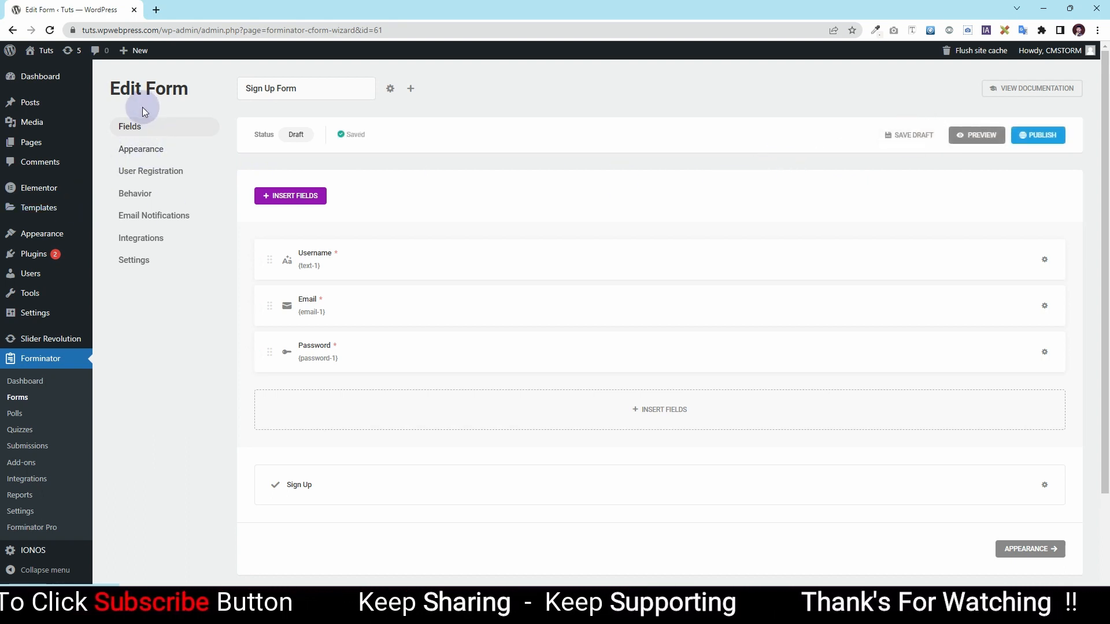
Step: Open the form's appearance settings, compare the Flat, Bold, Material and None design styles, and choose Material
left_click(132, 149)
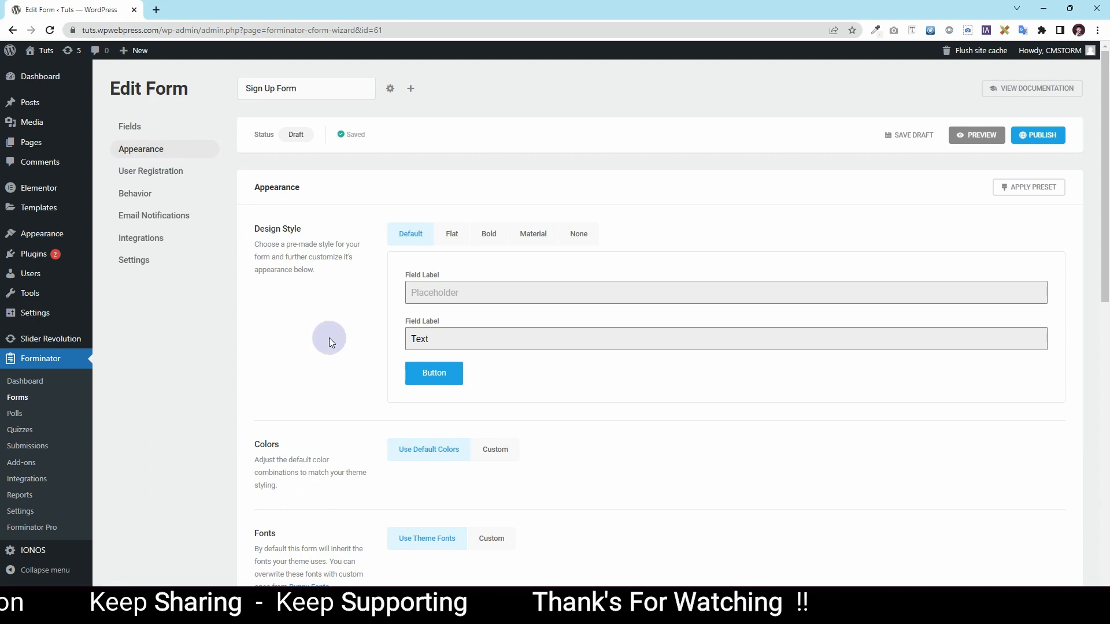
scroll(310, 344, "down", 1)
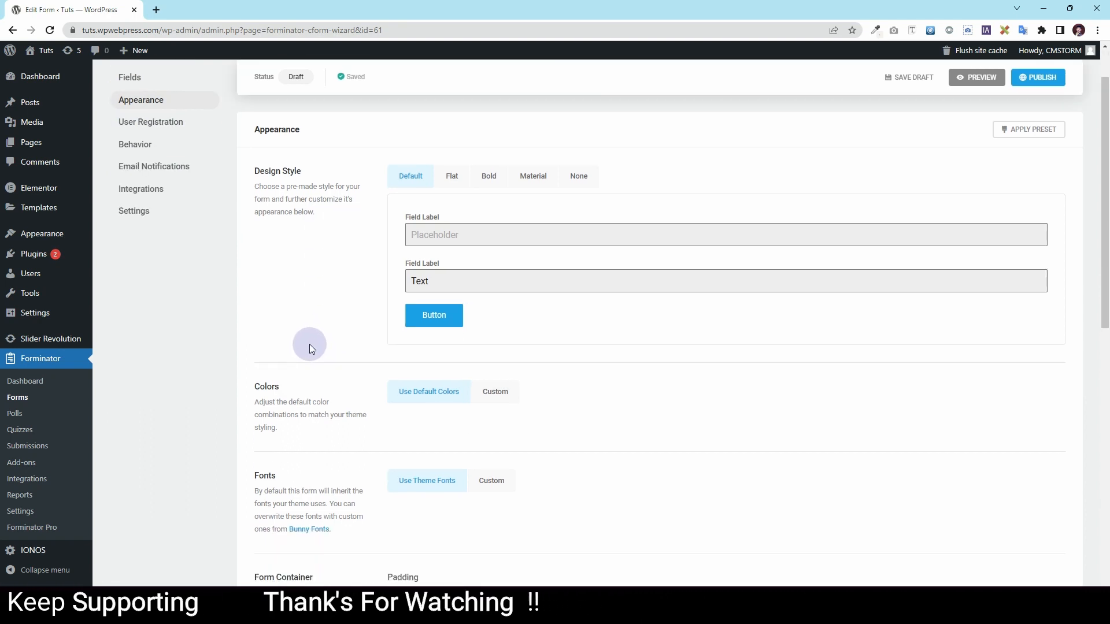
scroll(283, 198, "up", 1)
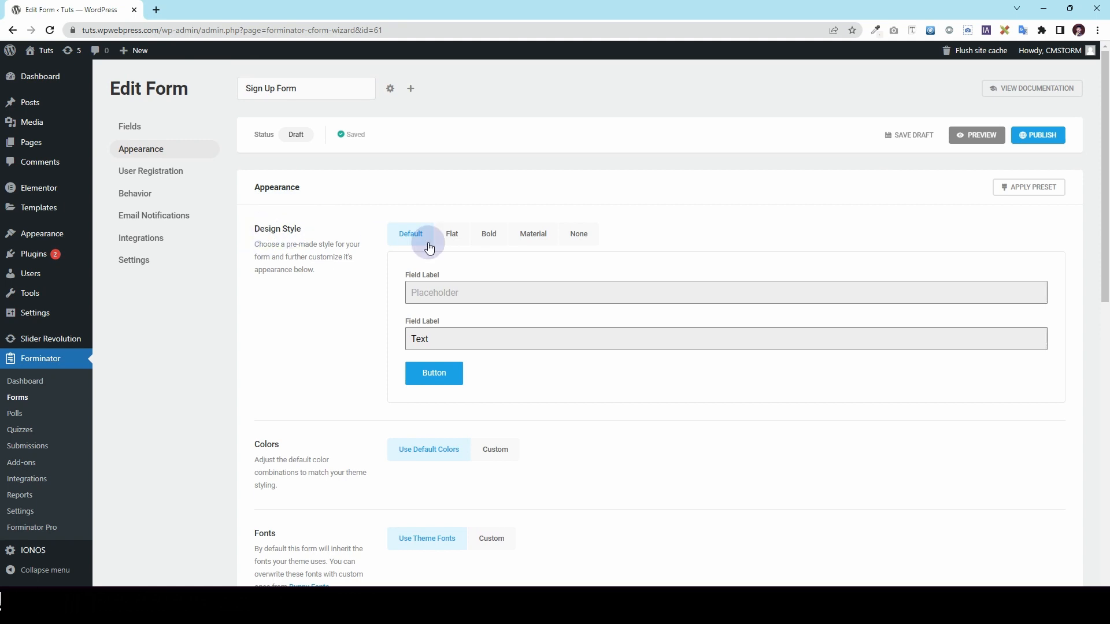
left_click(448, 238)
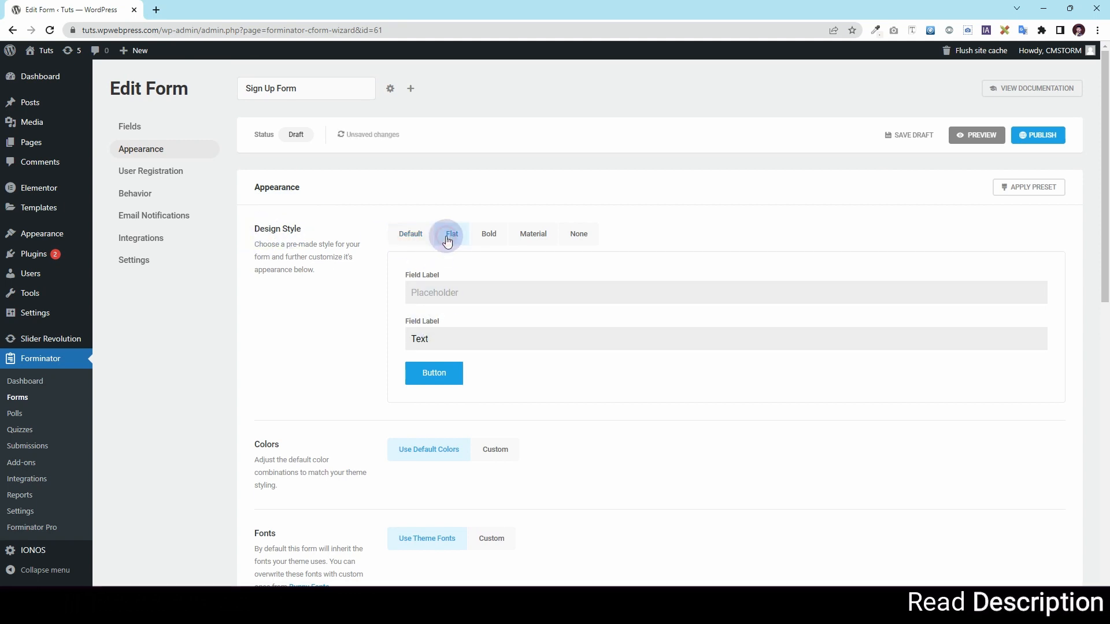
left_click(490, 237)
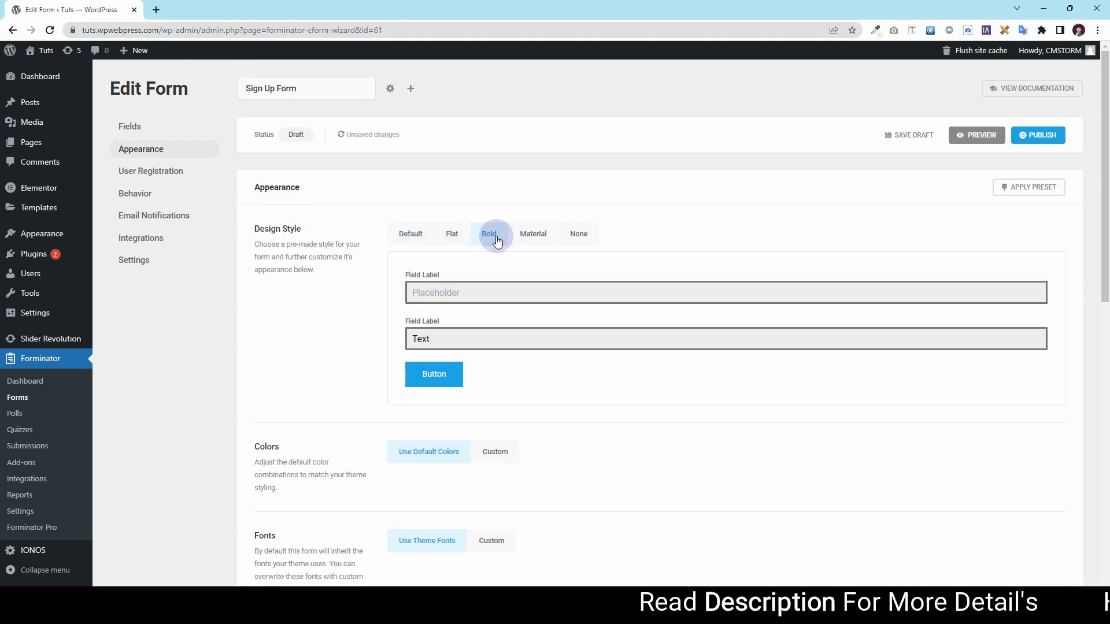
left_click(525, 242)
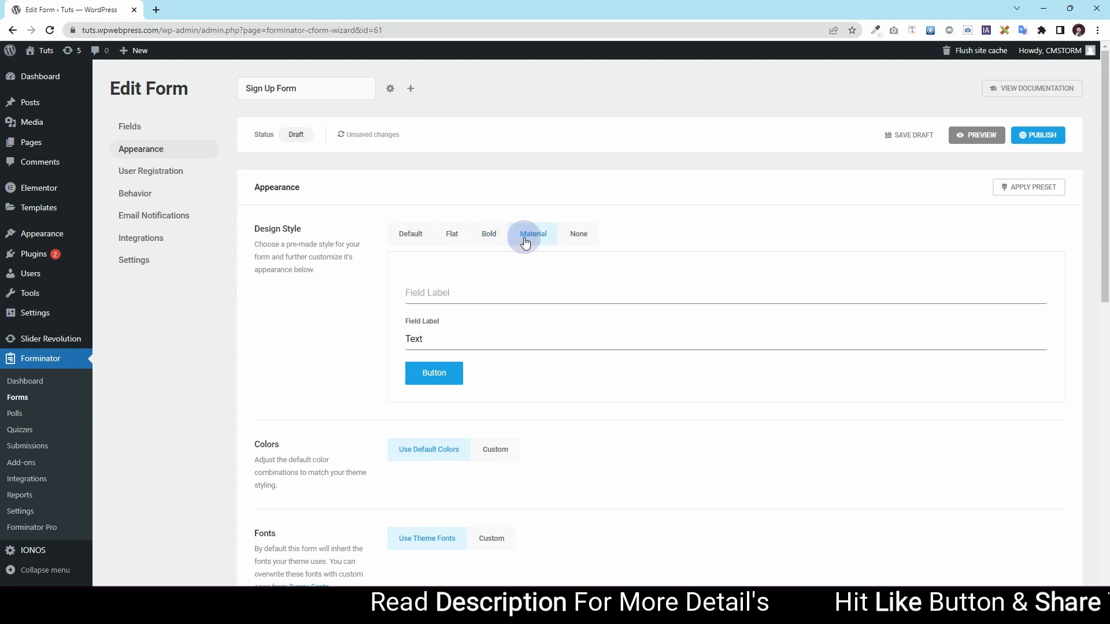
left_click(579, 235)
left_click(544, 242)
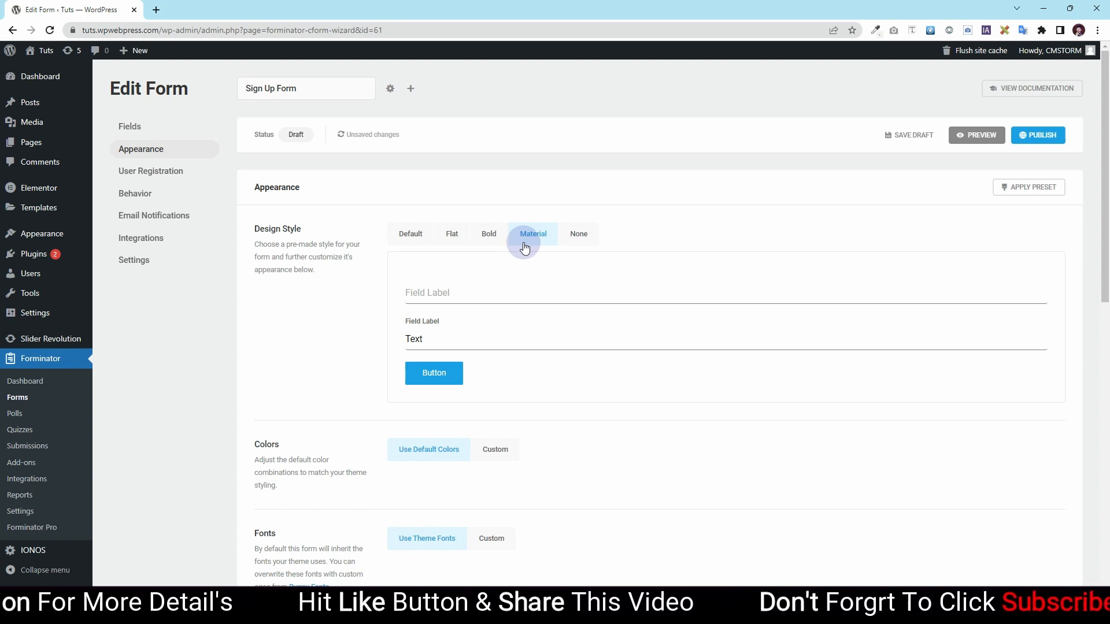
Step: Switch the form's colors to Custom and expand the Form Container color options
scroll(275, 368, "down", 2)
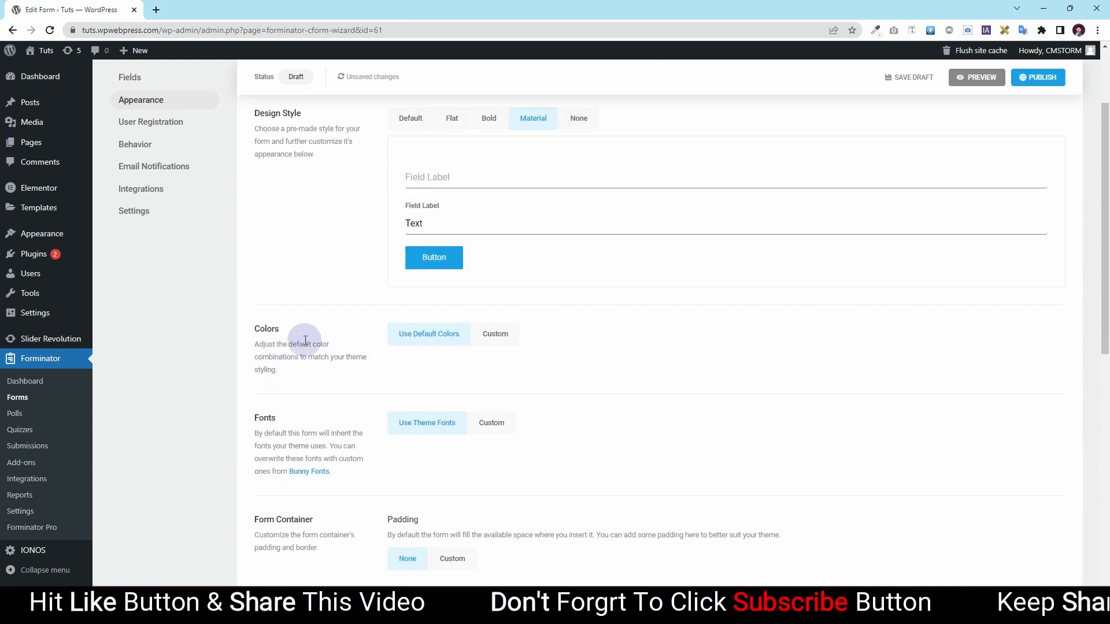
left_click(503, 342)
scroll(511, 355, "down", 2)
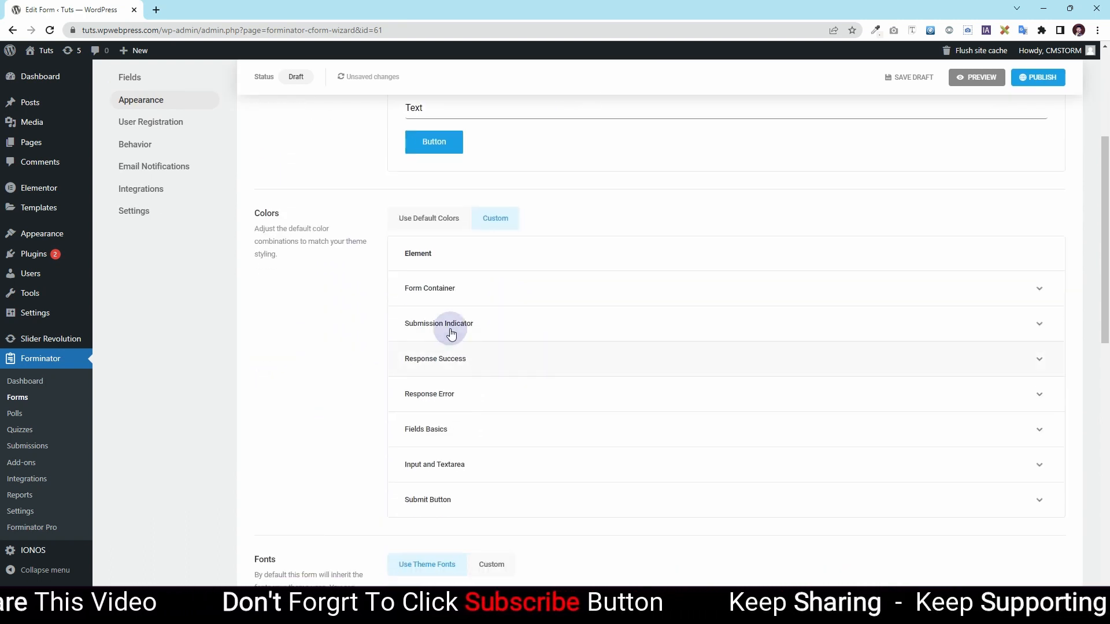
left_click(454, 266)
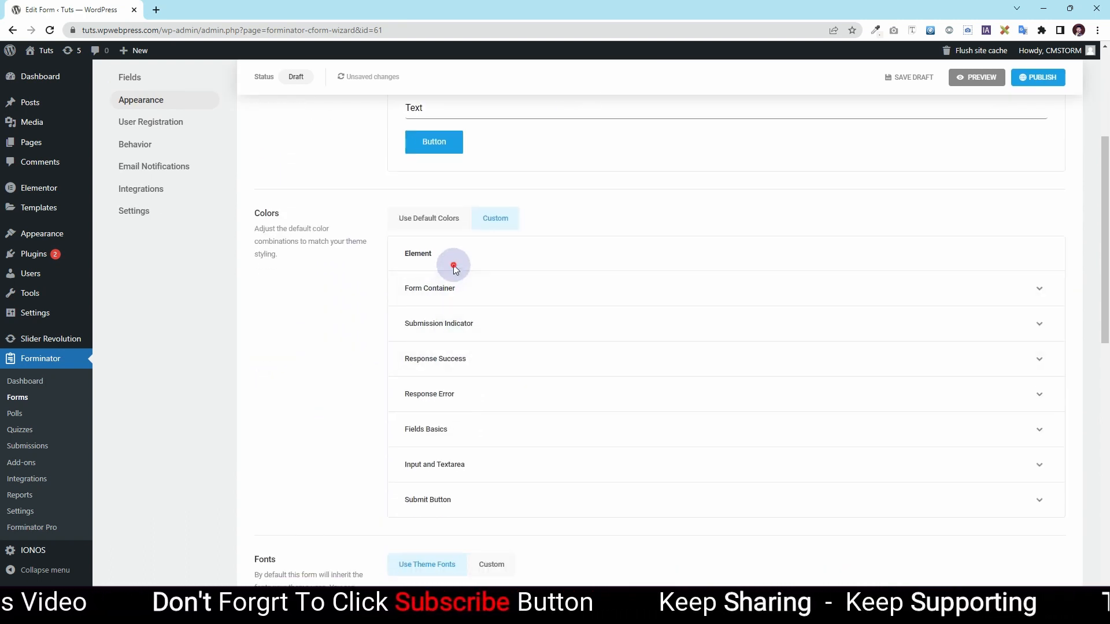
left_click(1015, 295)
Step: Review the custom color options for Submission Indicator, Response Success, Fields Basics, Input and Textarea, and Submit Button
scroll(739, 377, "down", 2)
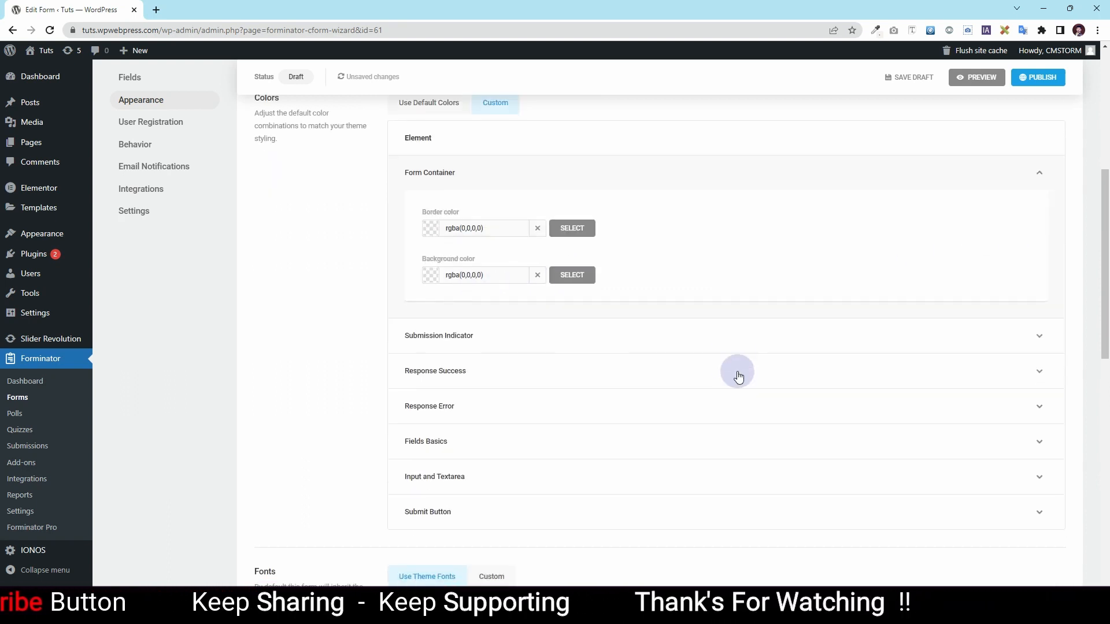
left_click(1039, 335)
scroll(734, 382, "down", 1)
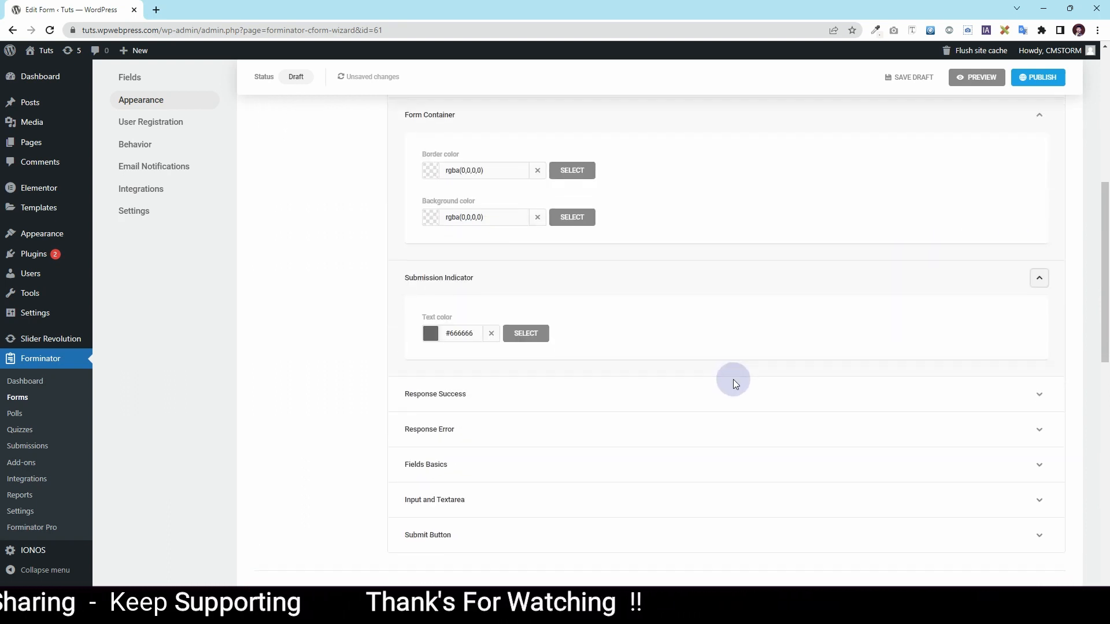
left_click(1040, 393)
scroll(931, 386, "down", 4)
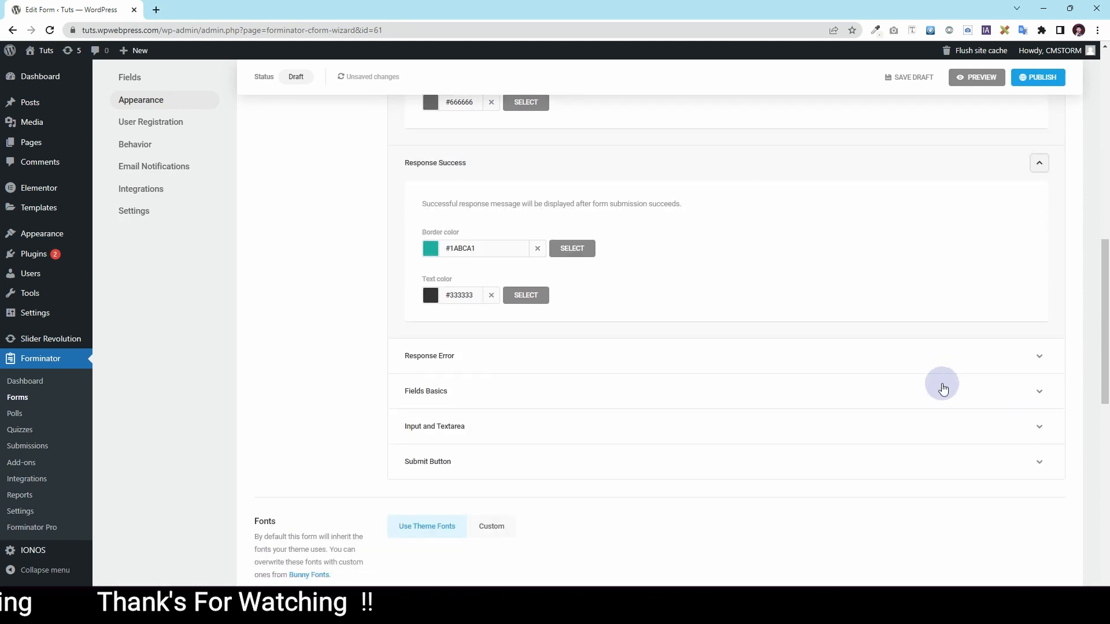
left_click(1038, 392)
scroll(778, 413, "down", 4)
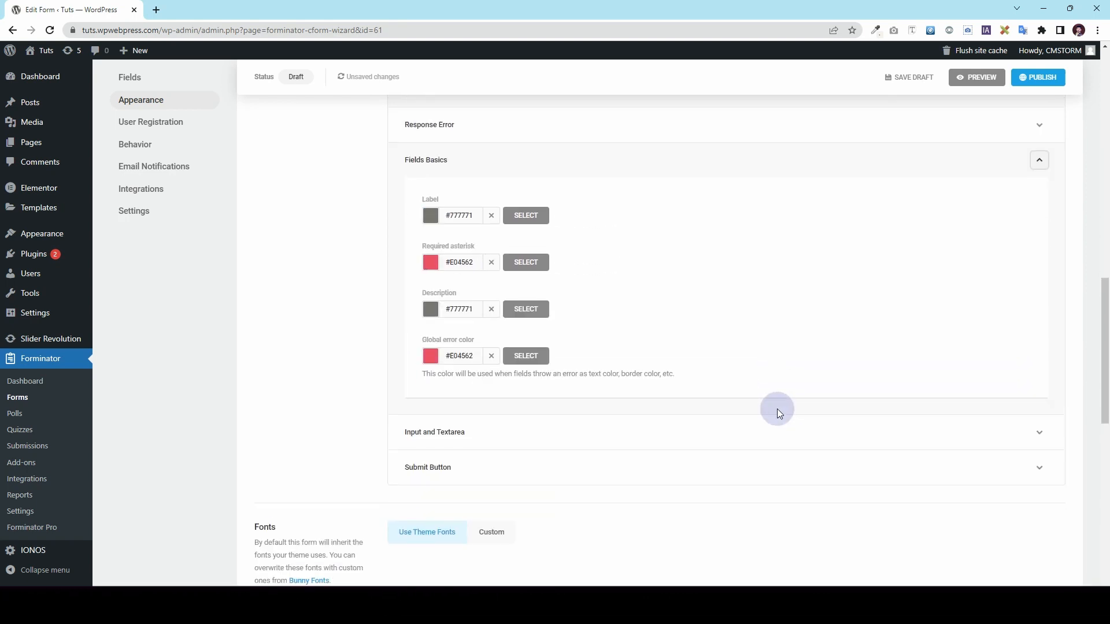
left_click(1051, 434)
scroll(730, 413, "down", 6)
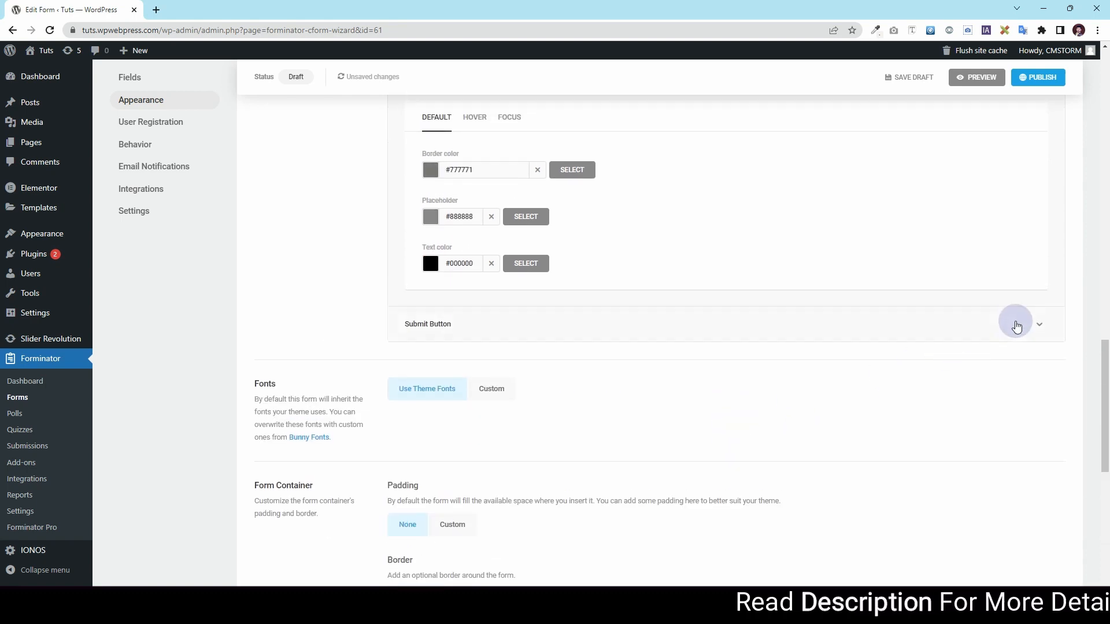
left_click(1020, 322)
Step: Switch the form's fonts from the theme fonts to Custom
scroll(548, 418, "down", 3)
scroll(548, 418, "down", 3)
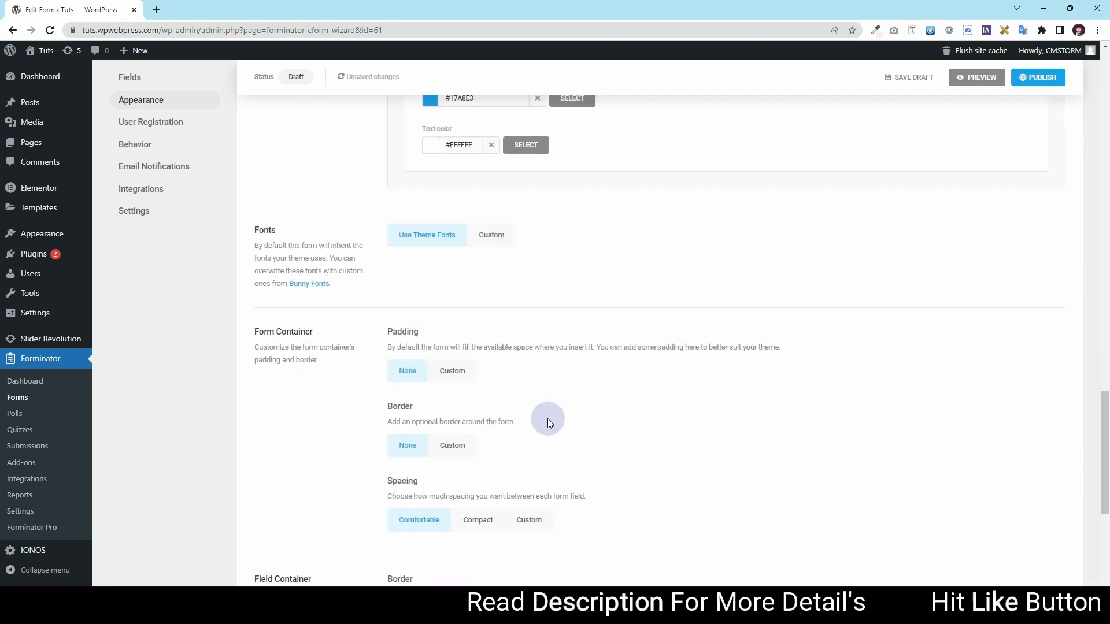
left_click(502, 198)
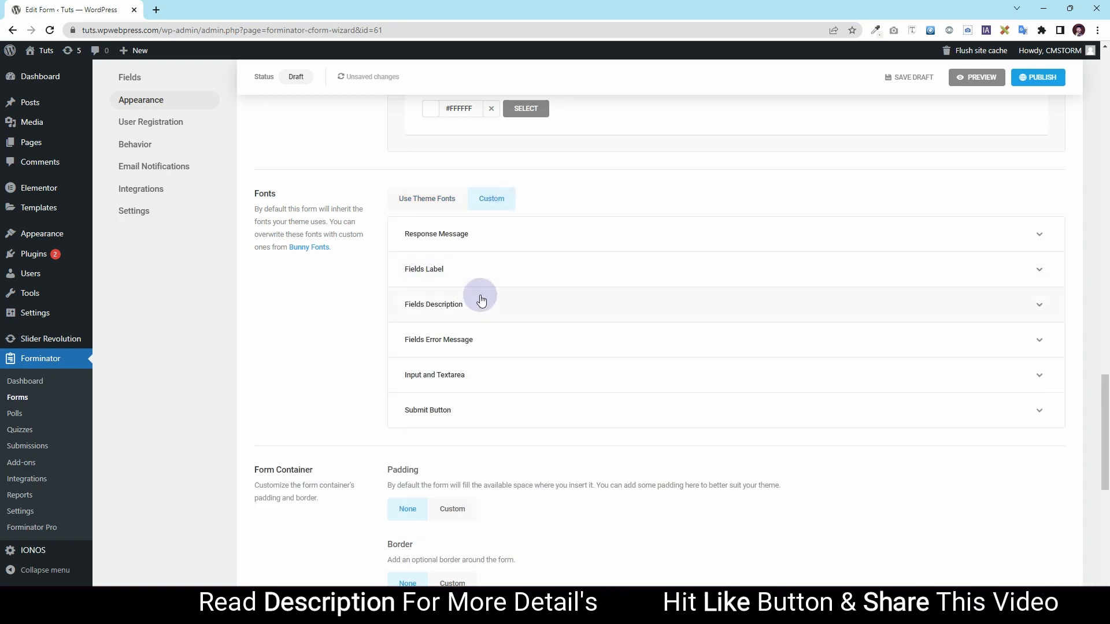
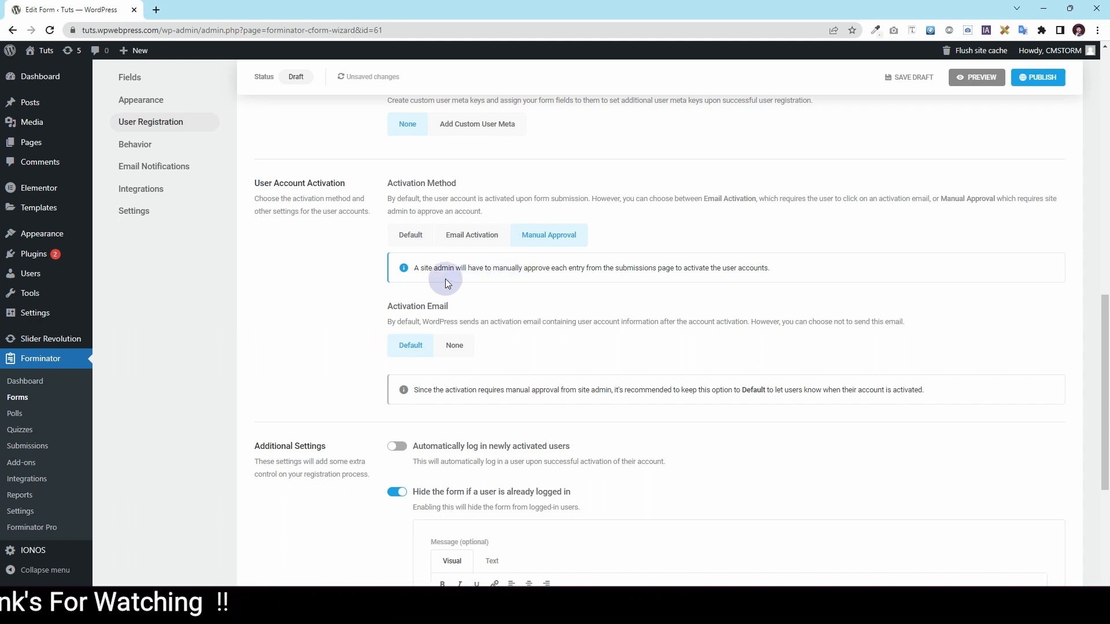
Step: Set the user account activation method to Default and disable hiding the form from users who are already logged in
left_click(411, 236)
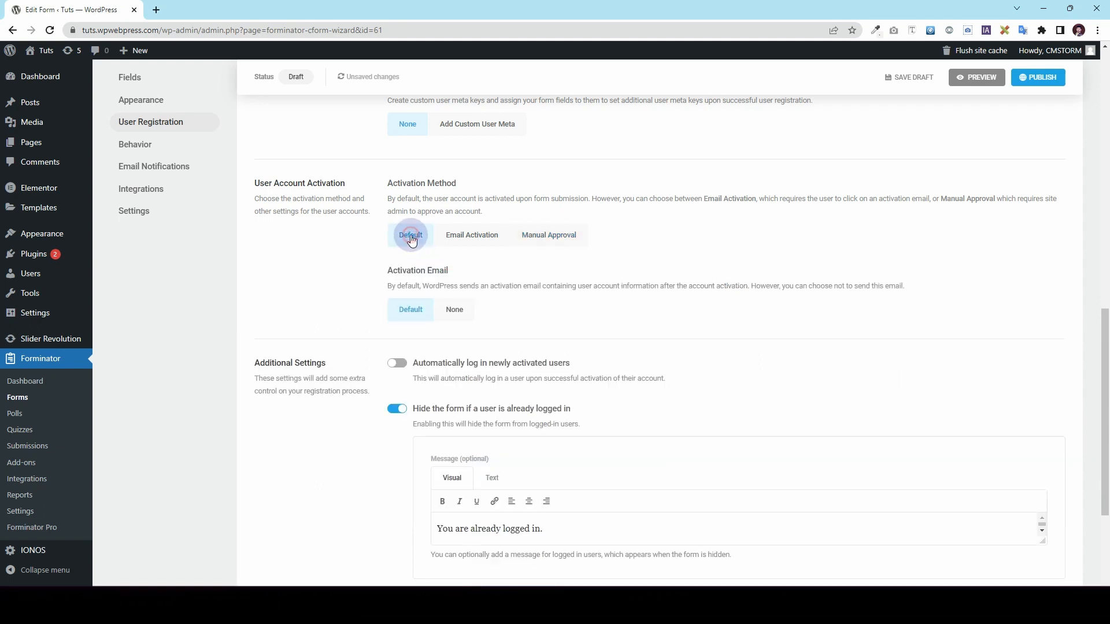
scroll(364, 257, "down", 2)
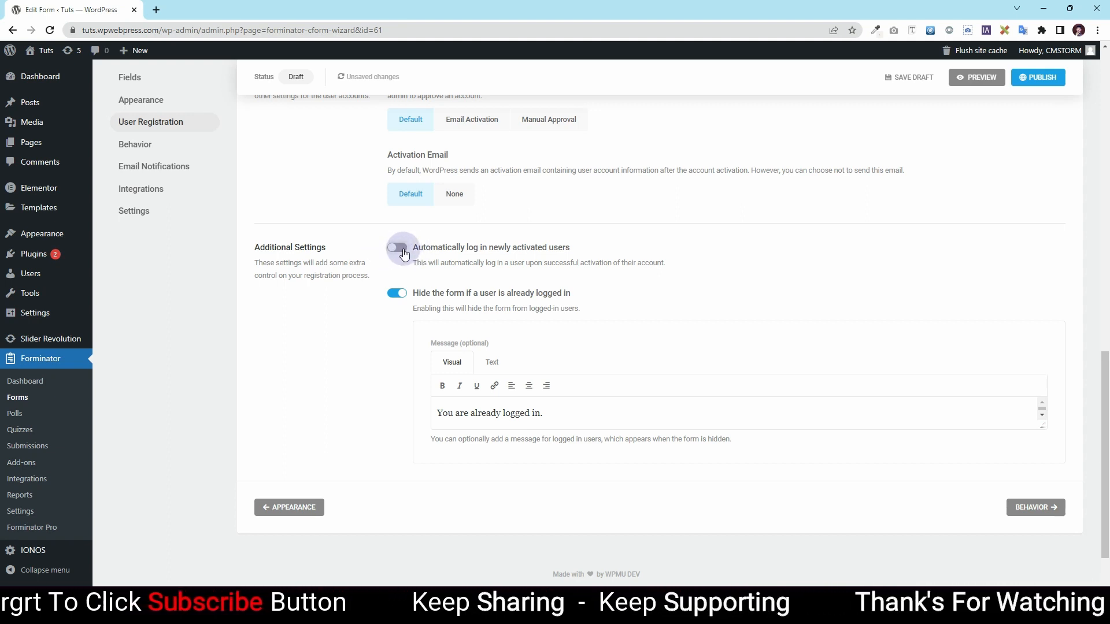
scroll(506, 298, "down", 1)
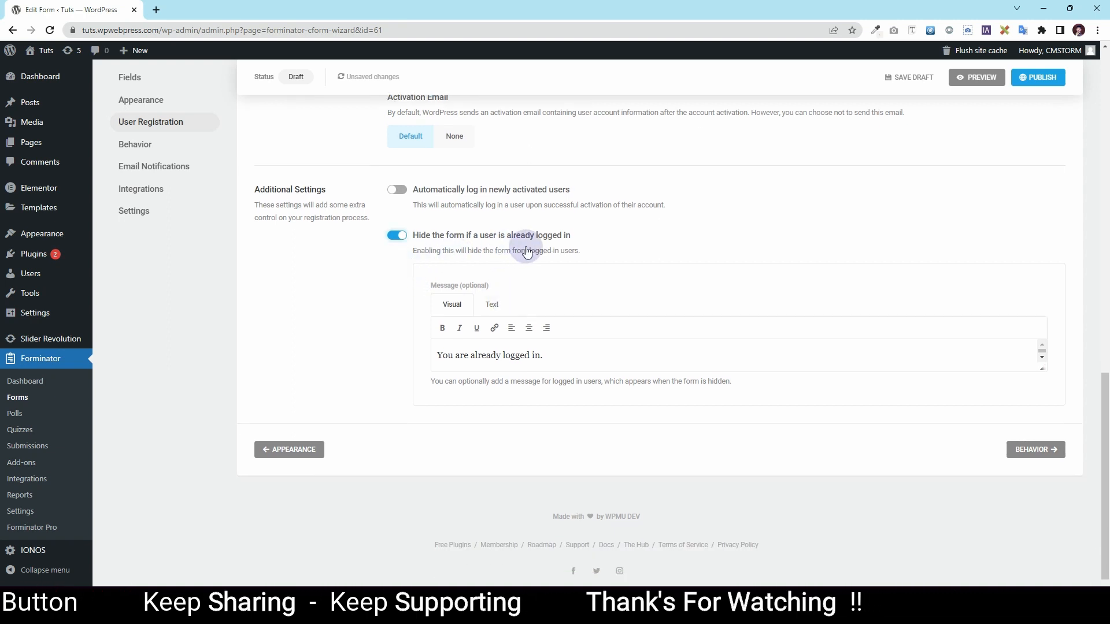
left_click(396, 236)
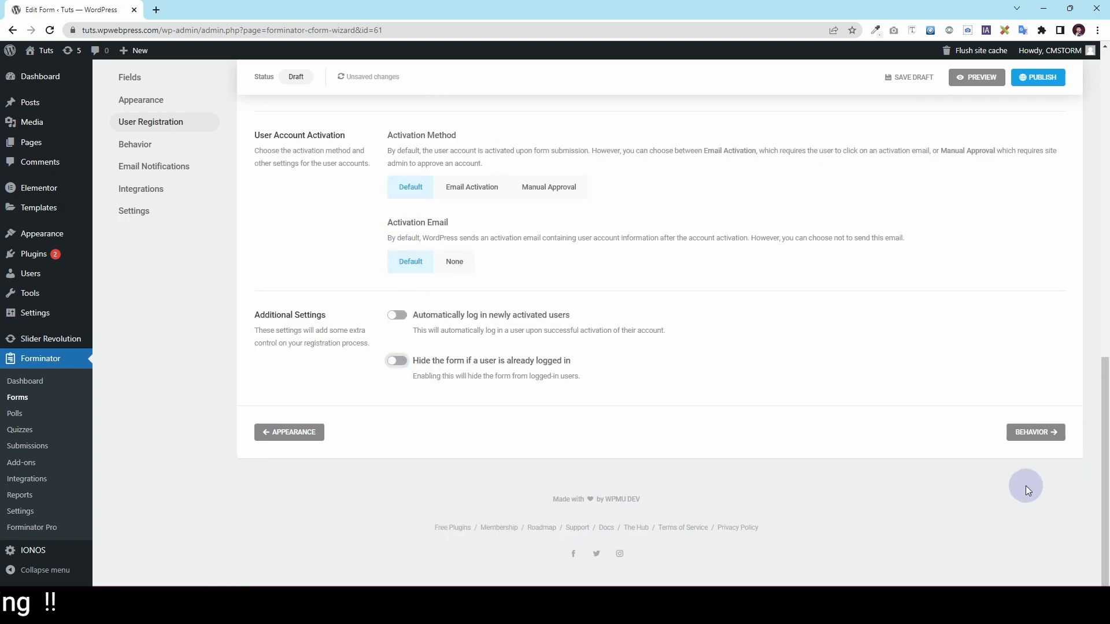
Step: In the Behavior settings, open the after-submission Inline Message for editing and select the "here" link in its text
left_click(156, 147)
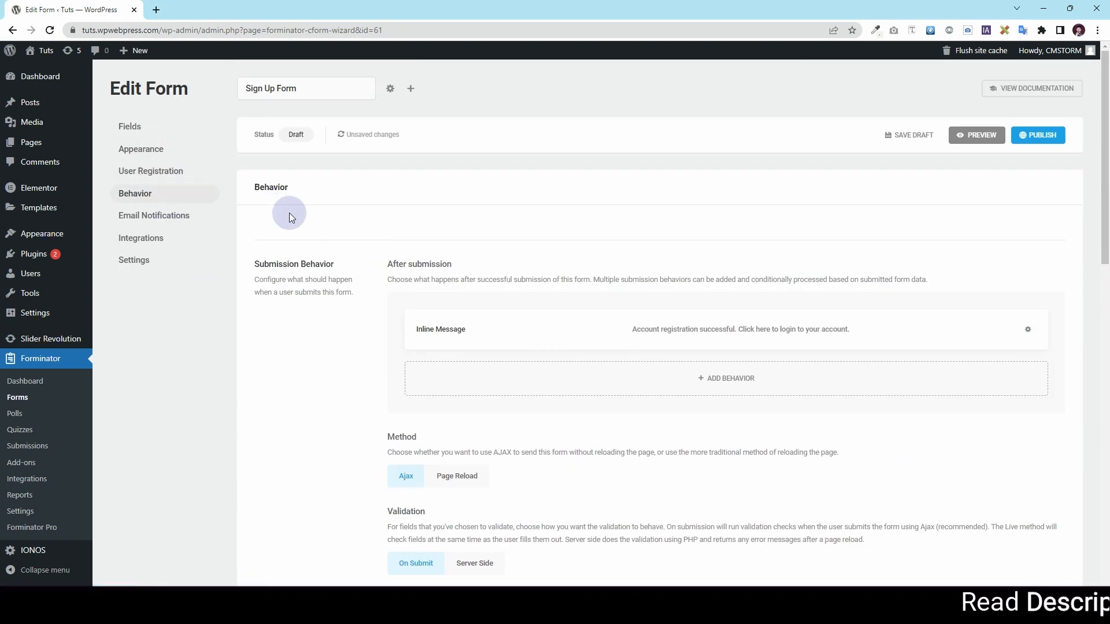
scroll(345, 254, "down", 1)
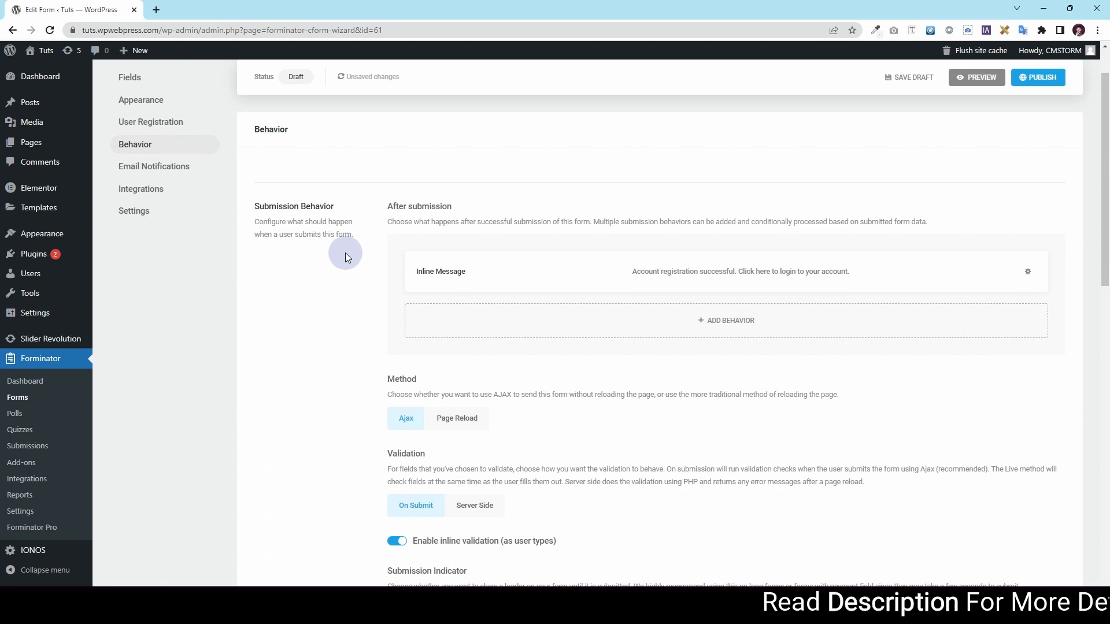
left_click(1028, 273)
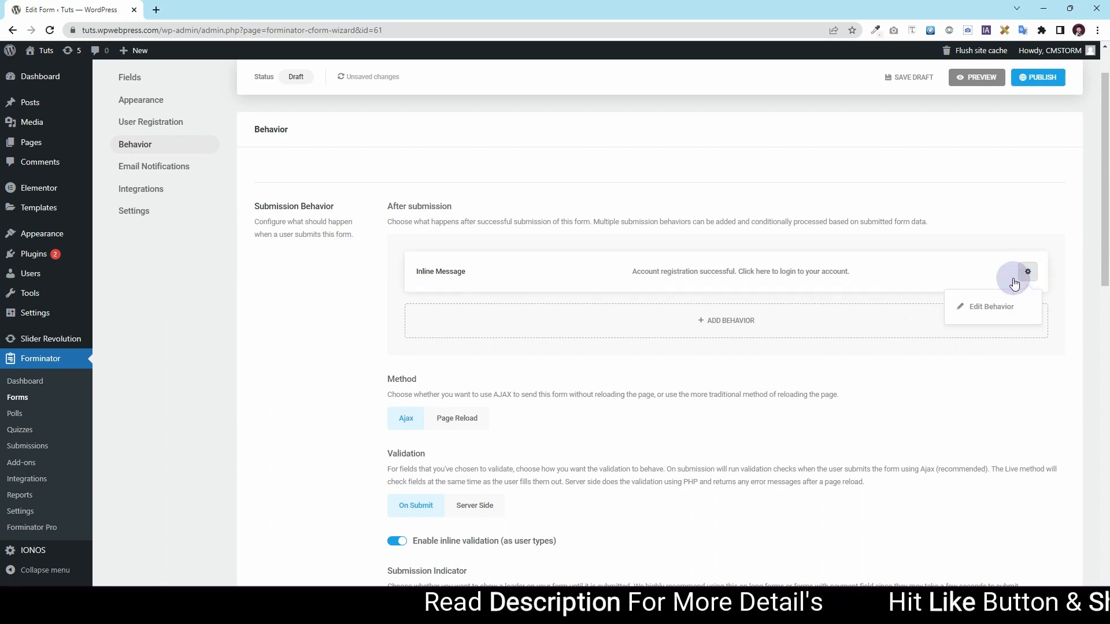
left_click(983, 307)
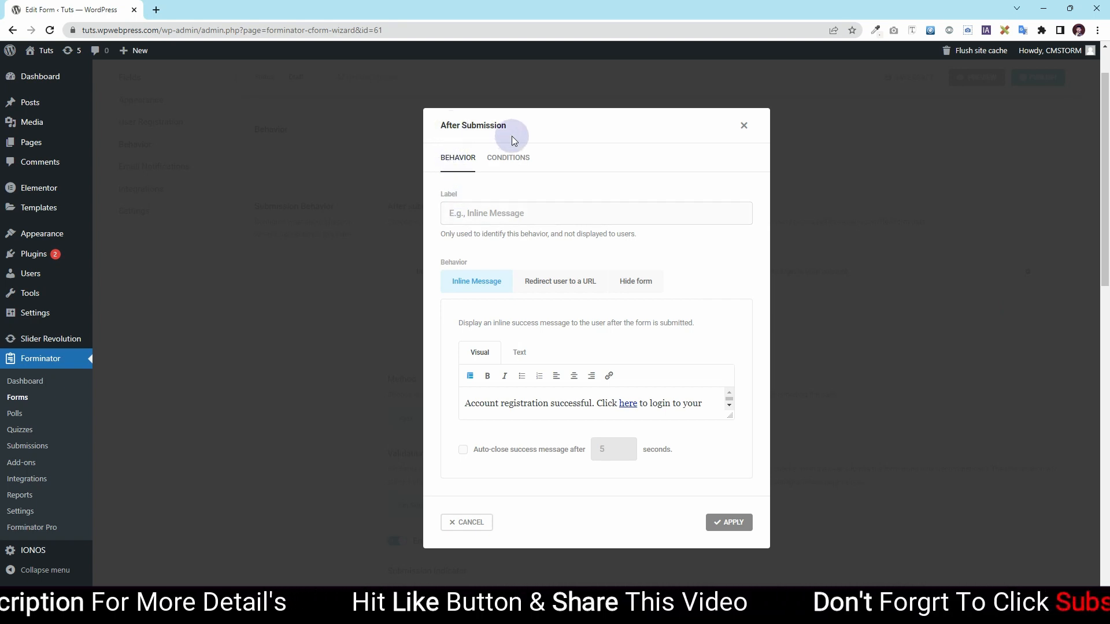
left_click(469, 408)
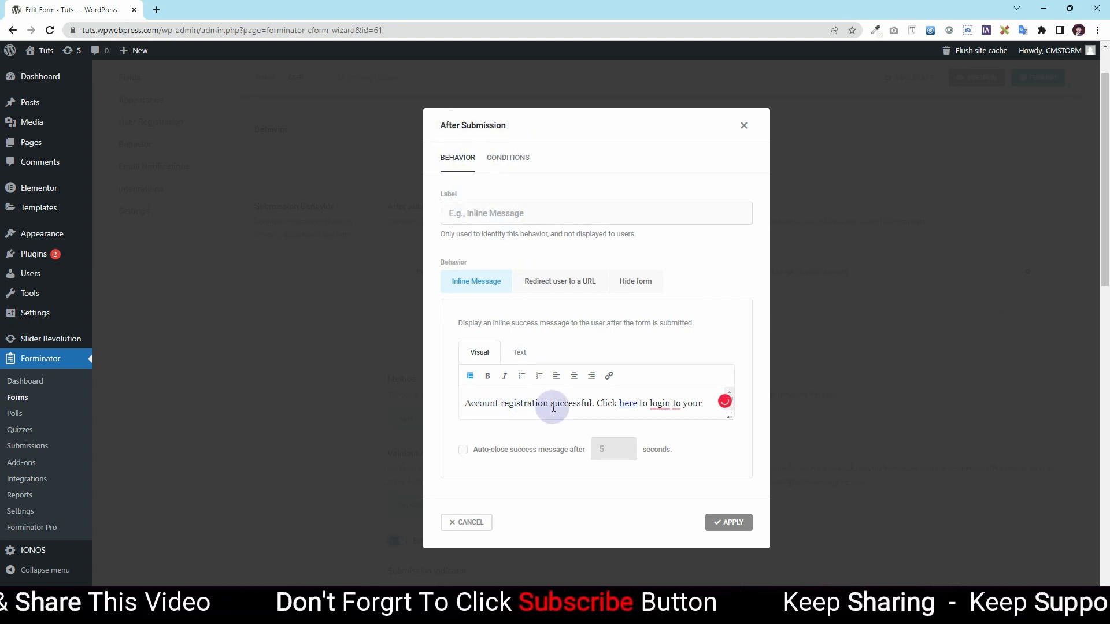
left_click_drag(548, 403, 514, 395)
left_click(584, 405)
left_click(633, 404)
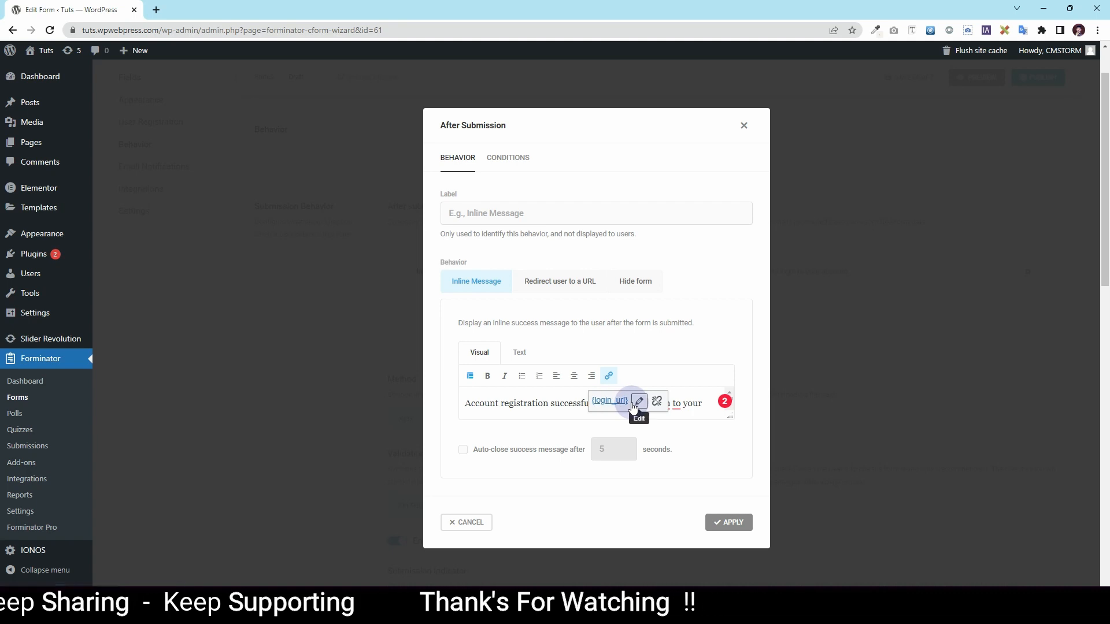
Step: From the site's pages list, view the User Registration/Login In page and copy the path /user-registration-login-in from its URL
mouse_move(49, 150)
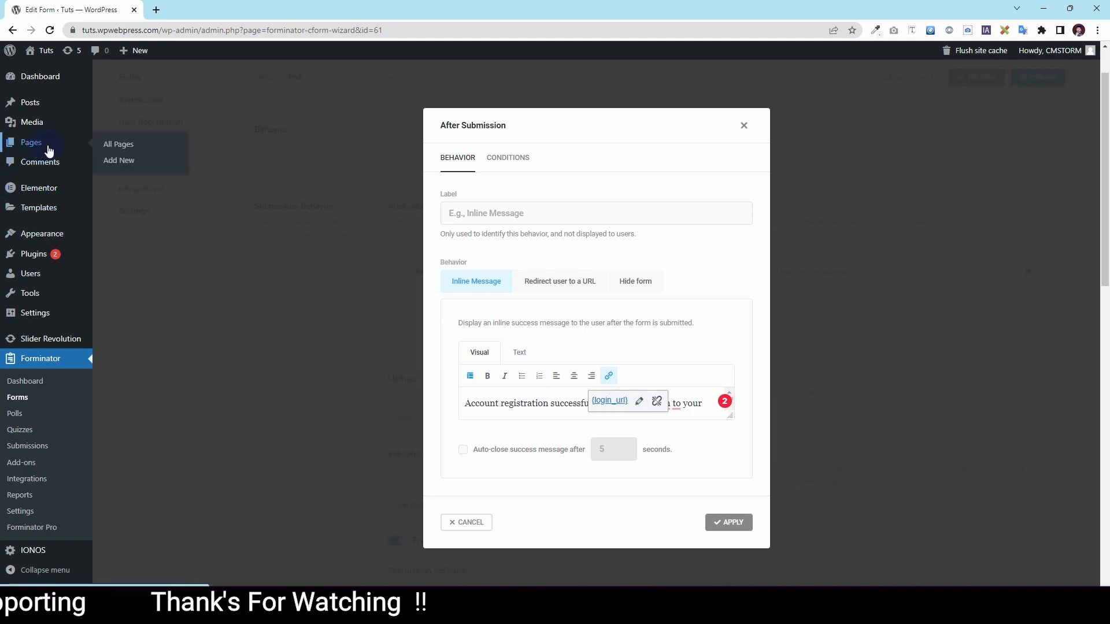
left_click(116, 152)
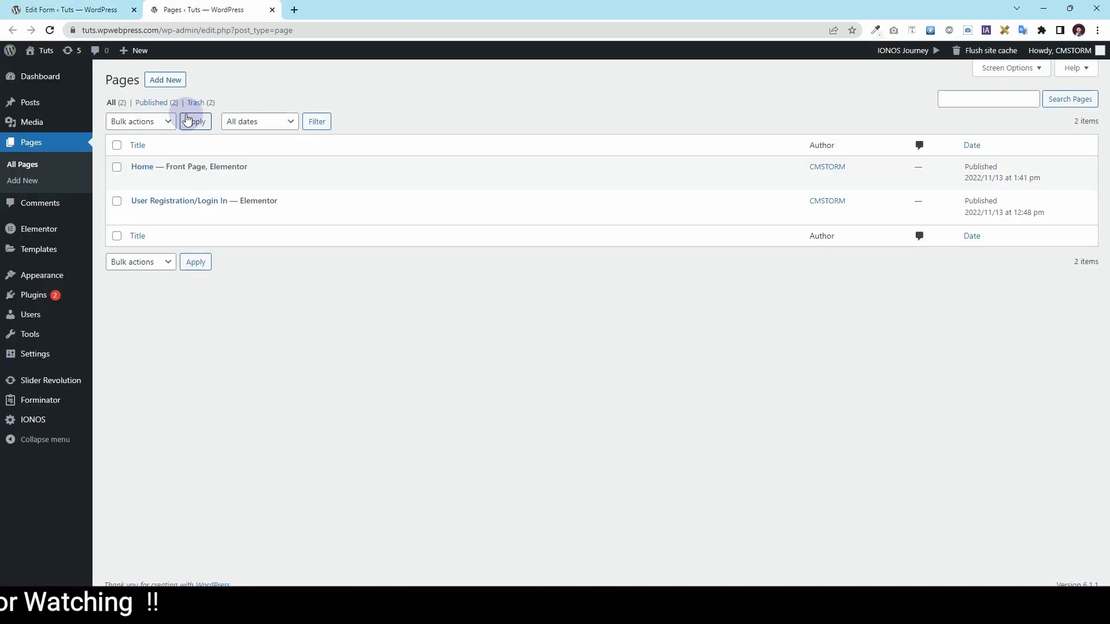
left_click(220, 216)
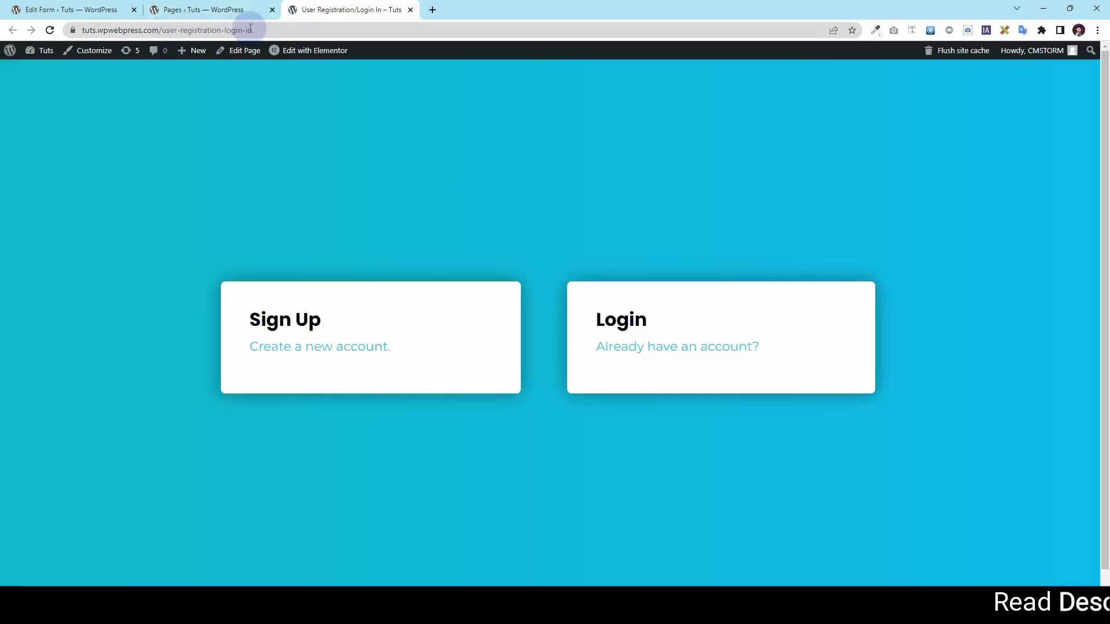
left_click_drag(255, 30, 159, 30)
key("ctrl+c")
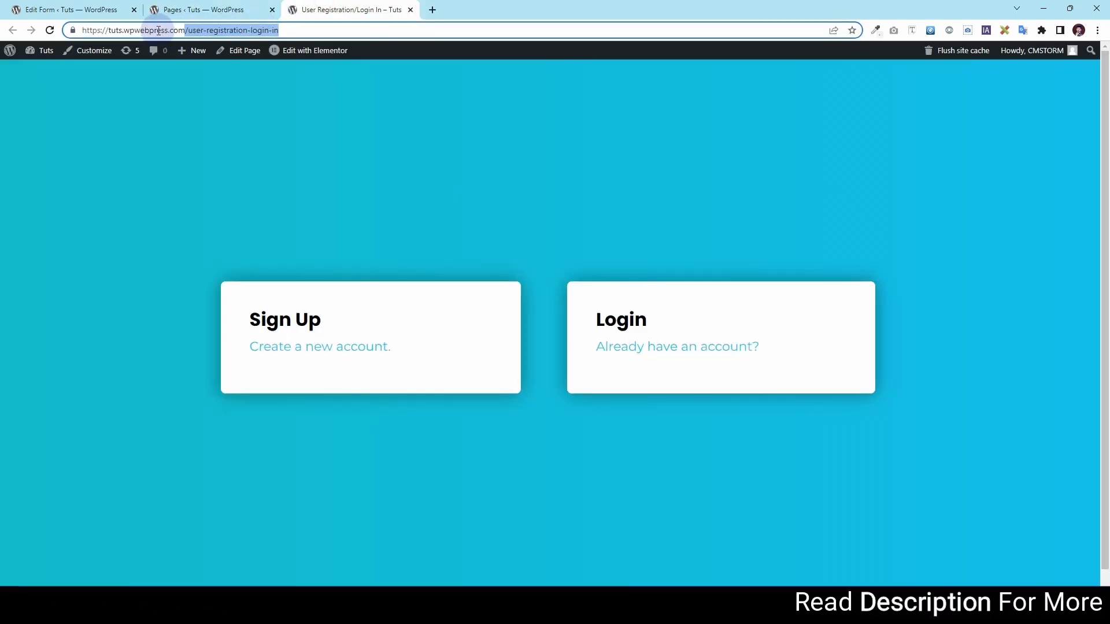
Step: Return to the form's After Submission dialog and set the "here" link's address to /user-registration-login-in
left_click(58, 9)
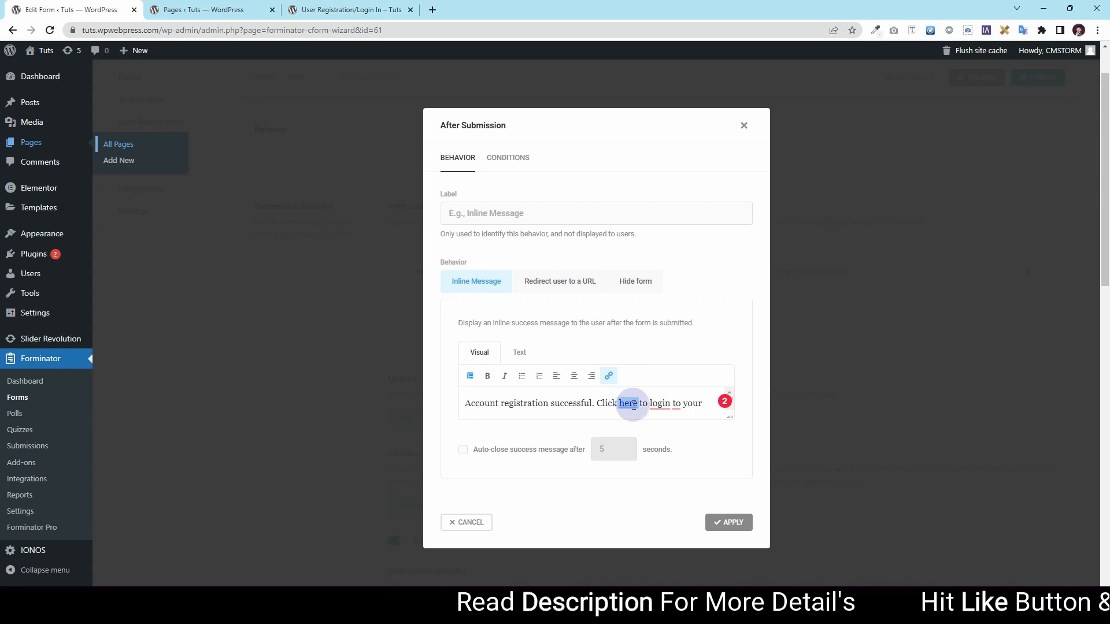
left_click(608, 376)
left_click(523, 401)
key("ctrl+a")
key("ctrl+v")
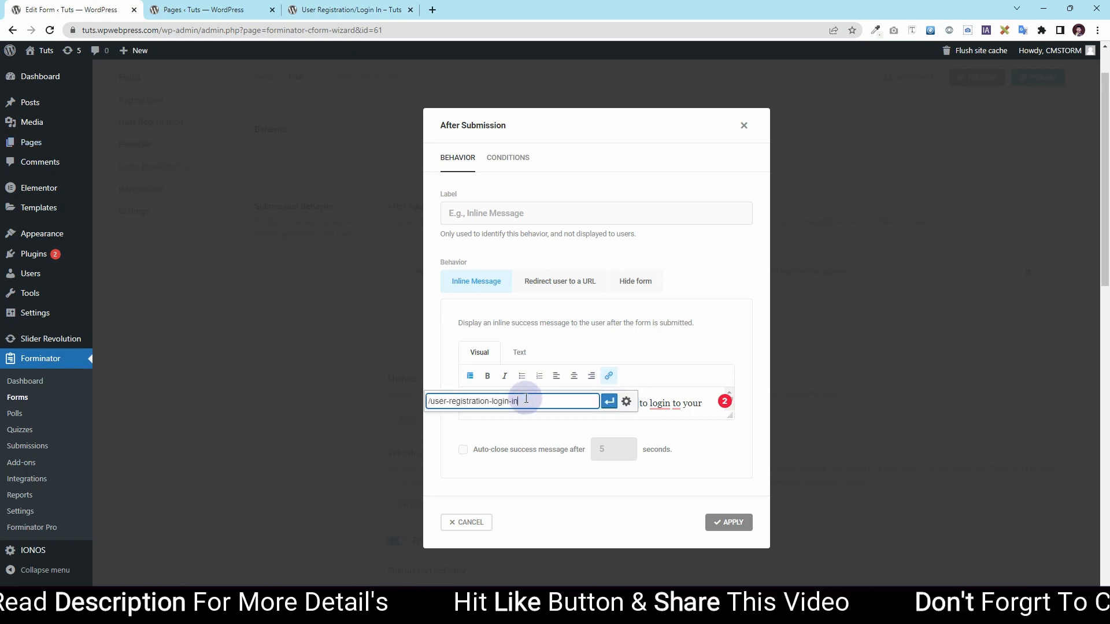
left_click(611, 408)
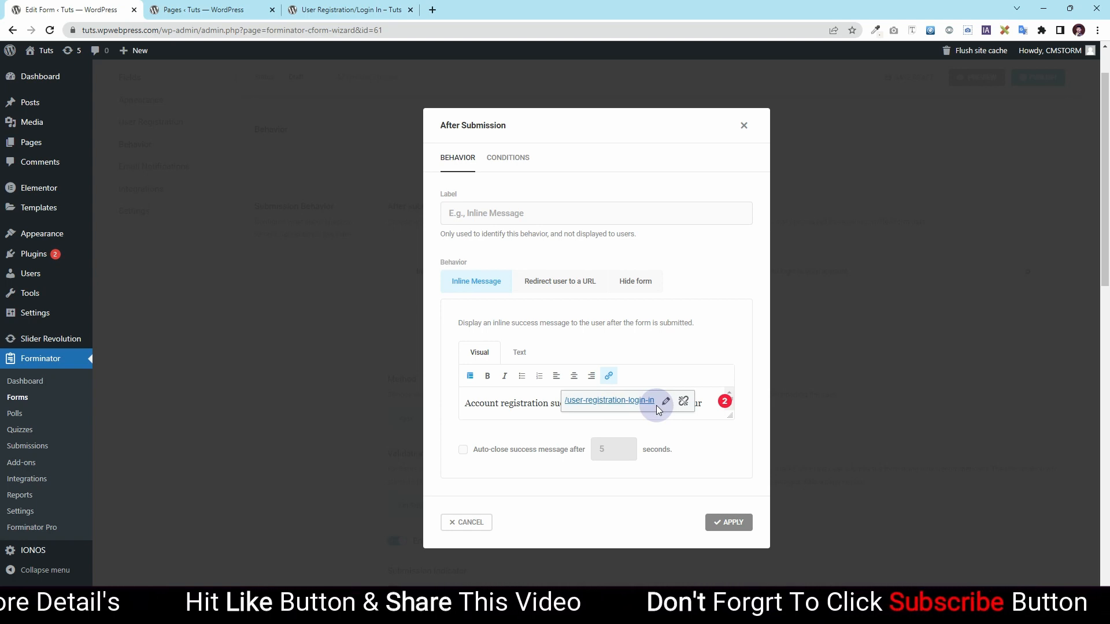
Step: Complete the after-submission message as "Account registration successful. Click here to login to your account." and apply it
left_click(711, 404)
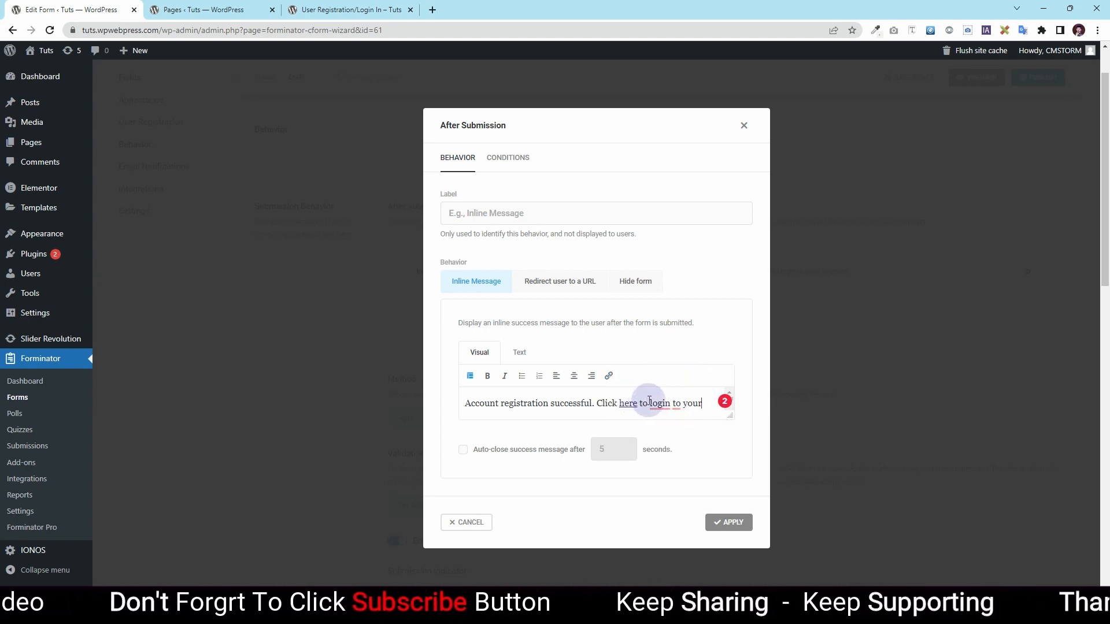
type("account.")
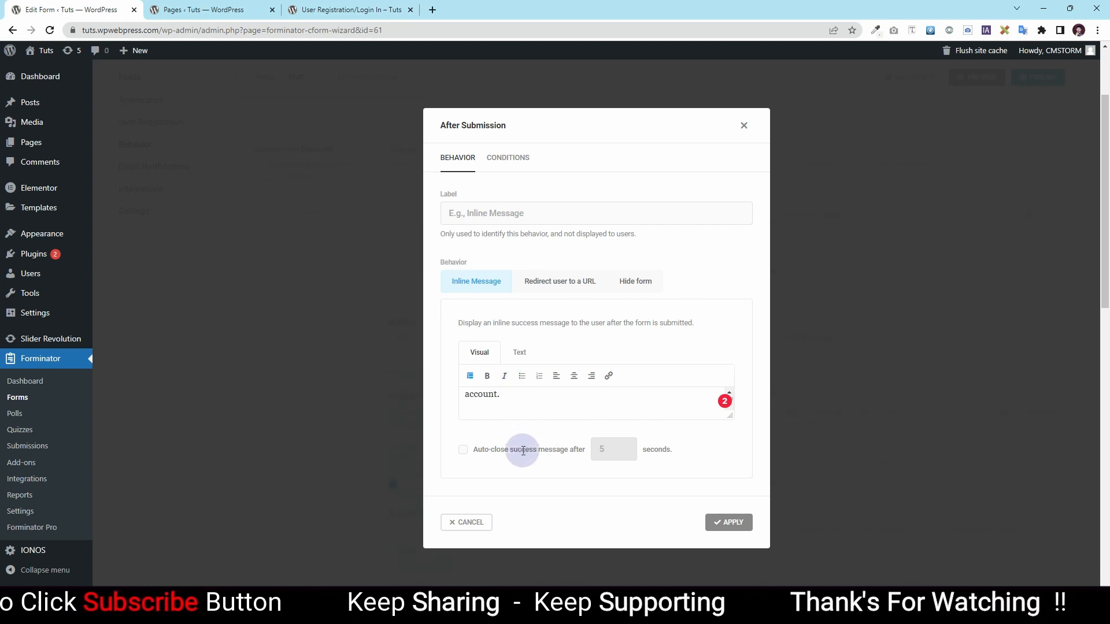
left_click(724, 522)
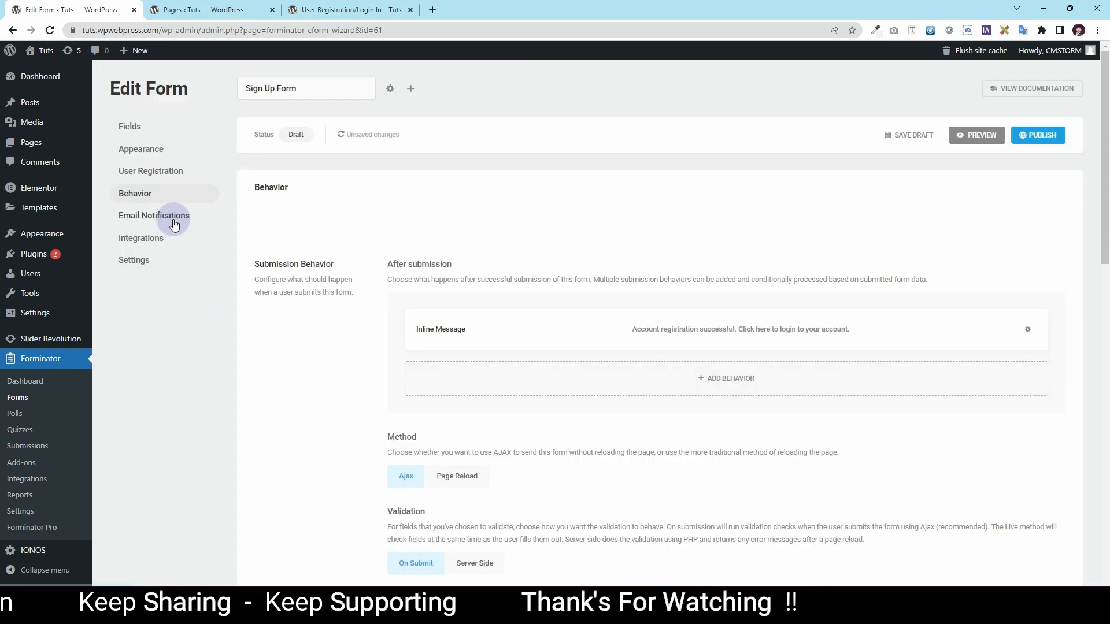
Step: In the form's Email Notifications, edit the Admin Email and set its subject to "New user registered on {site_url}"
left_click(174, 223)
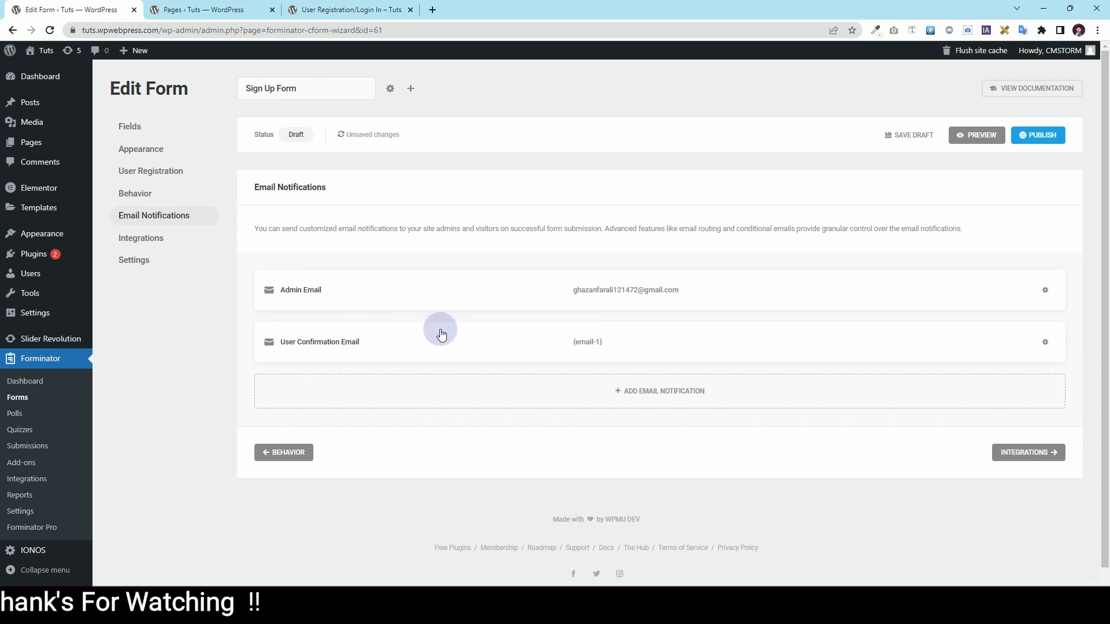
left_click(1045, 291)
left_click(1003, 325)
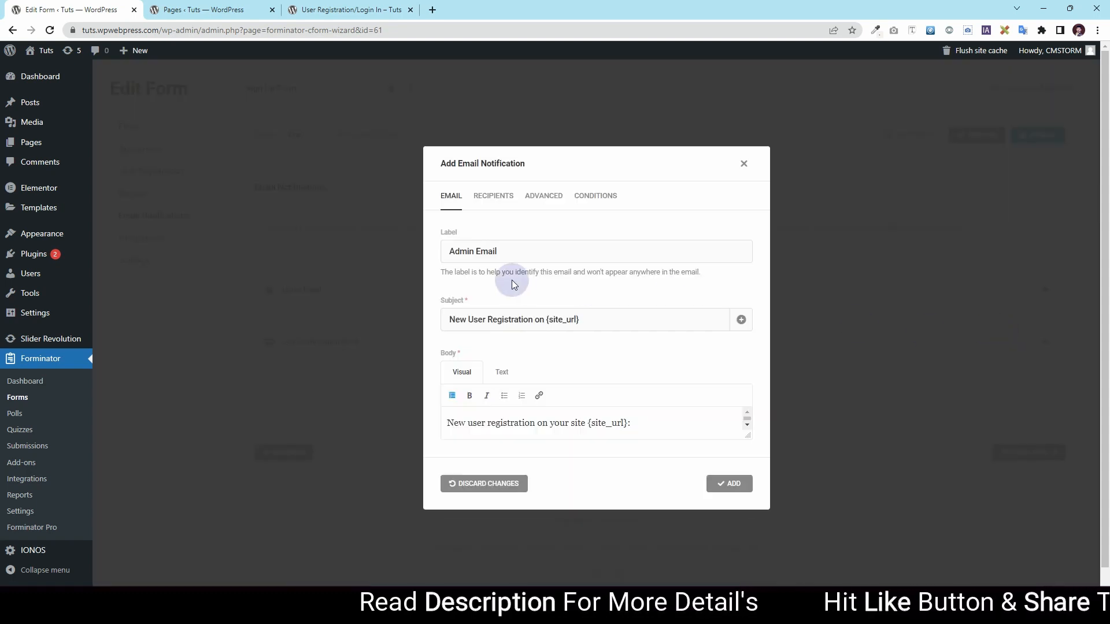
left_click(520, 251)
left_click_drag(528, 250, 451, 251)
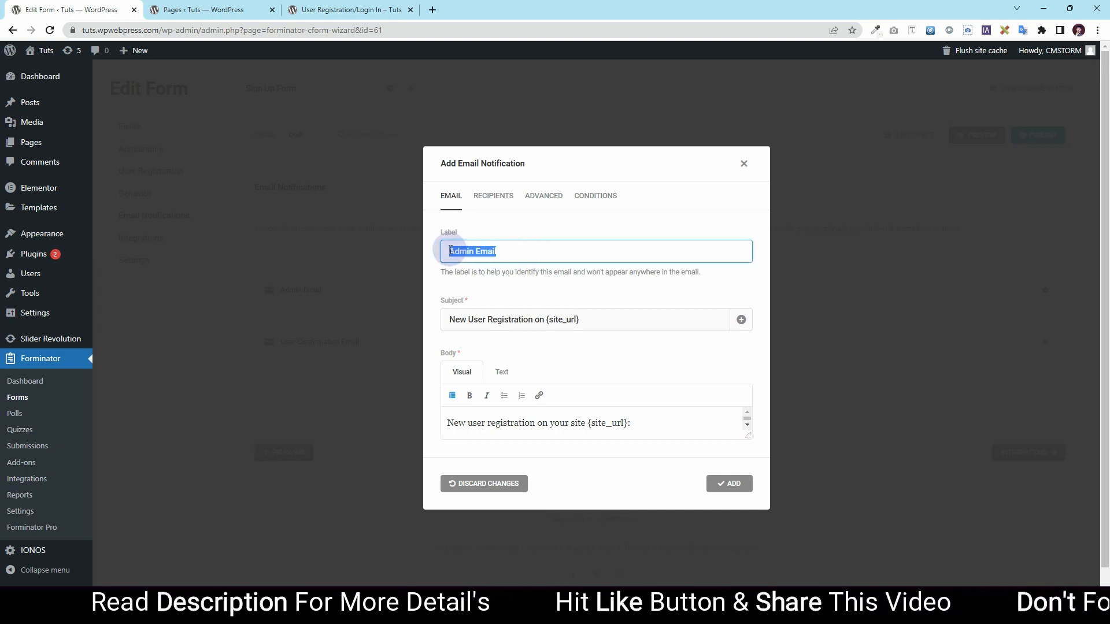
left_click(507, 318)
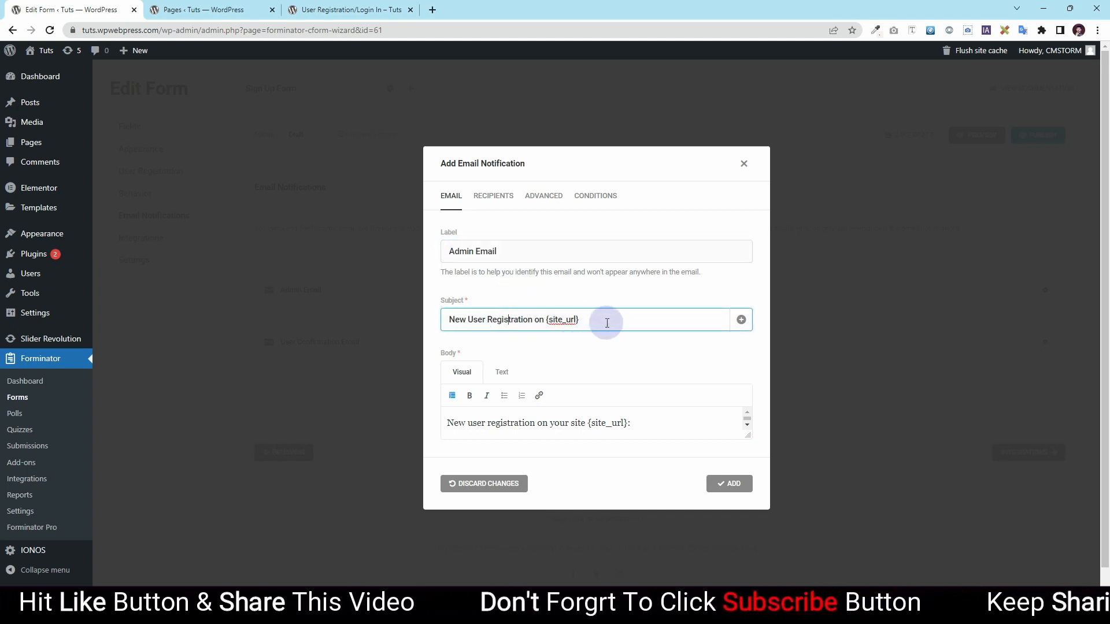
left_click_drag(547, 323, 438, 318)
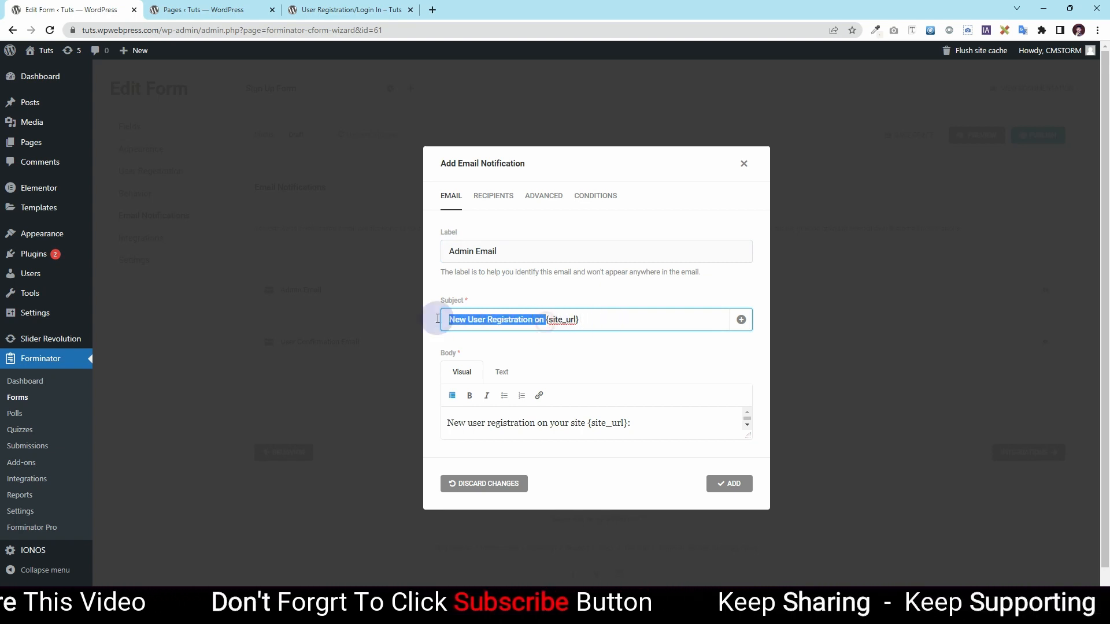
type("New")
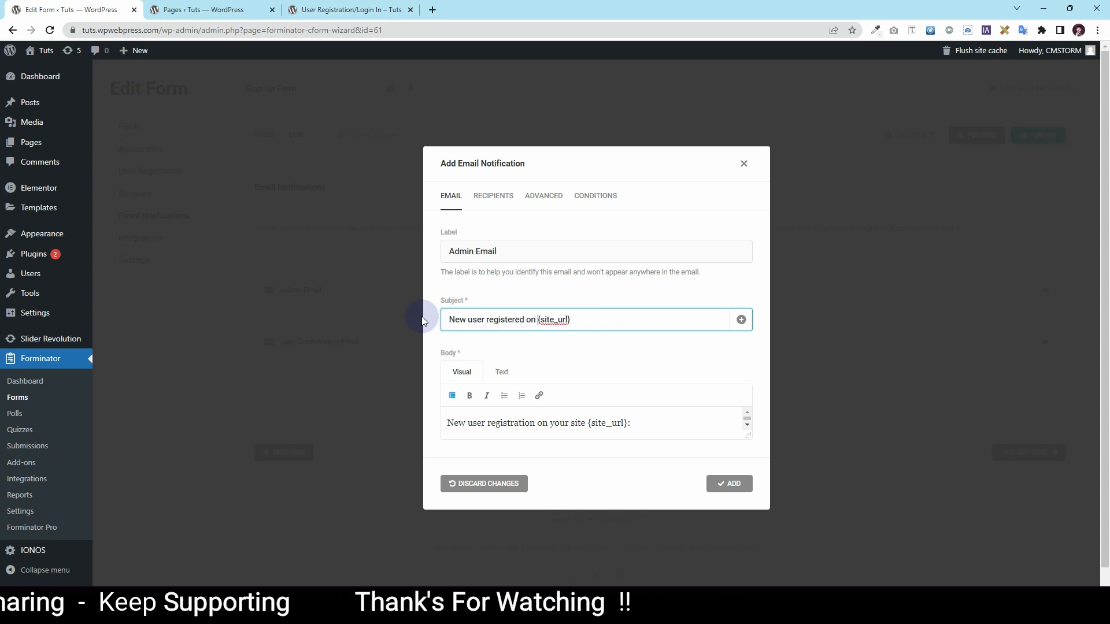
Step: Examine the Admin Email's {site_url} subject placeholder, the field placeholders that can be inserted, and the body text
double_click(552, 320)
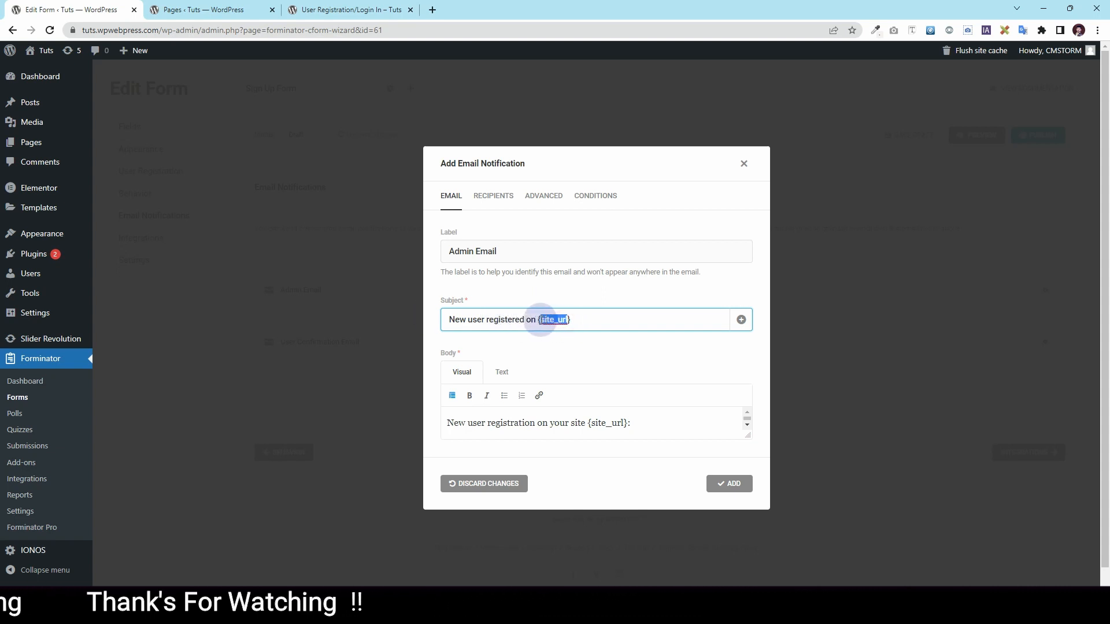
left_click(741, 319)
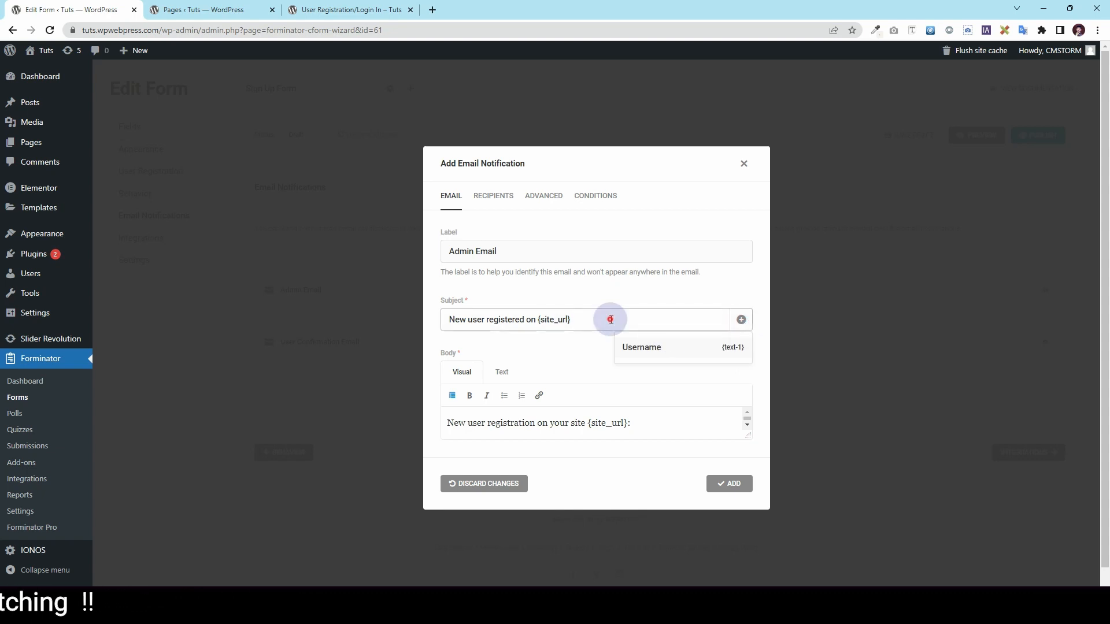
left_click_drag(611, 320, 546, 320)
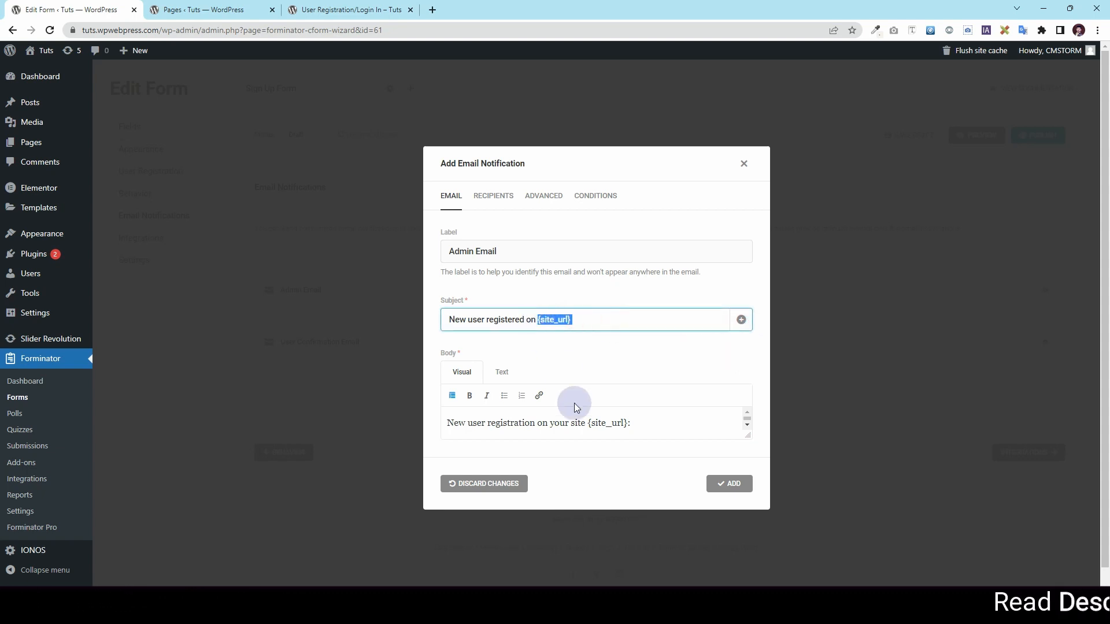
left_click(583, 424)
scroll(487, 423, "down", 1)
scroll(487, 422, "down", 1)
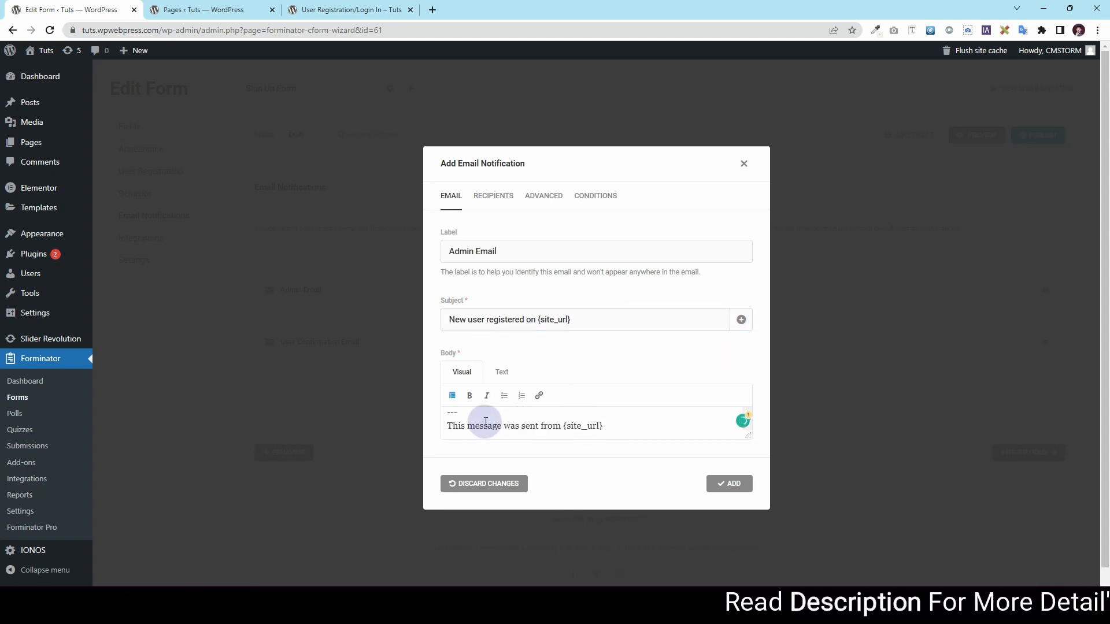
scroll(497, 424, "up", 3)
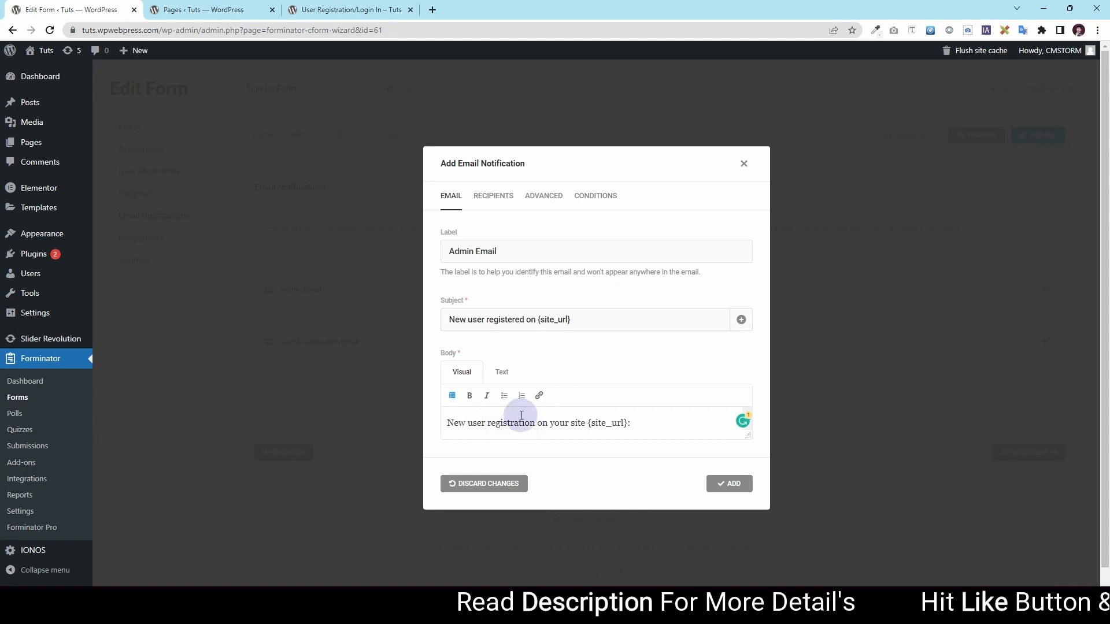
Step: Try adding a second, comma-separated recipient address to the Admin Email notification
left_click(493, 197)
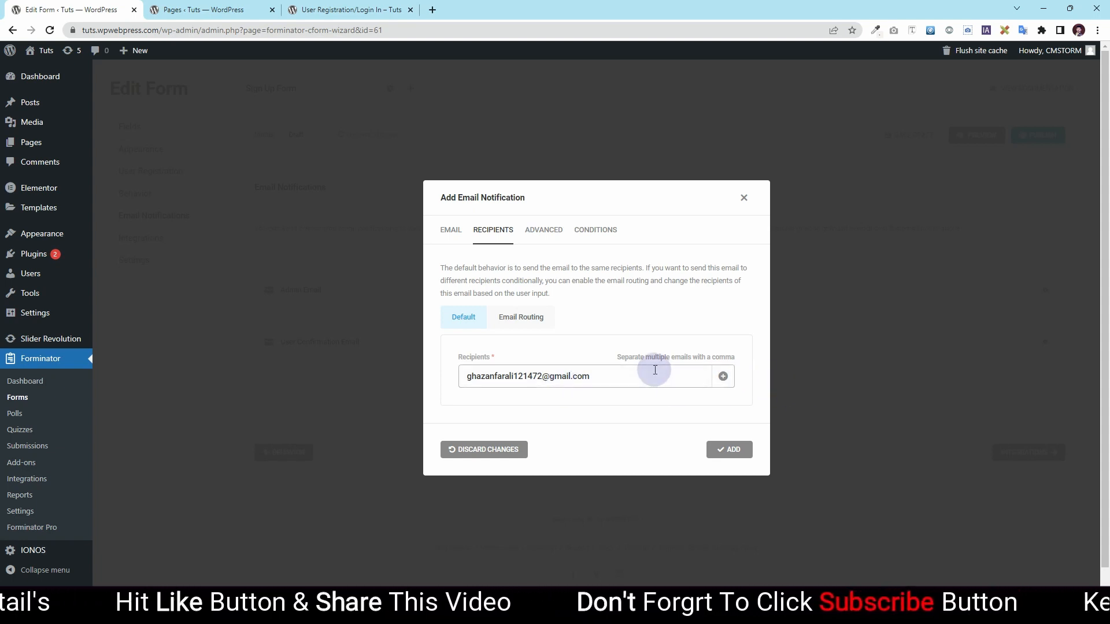
left_click(621, 376)
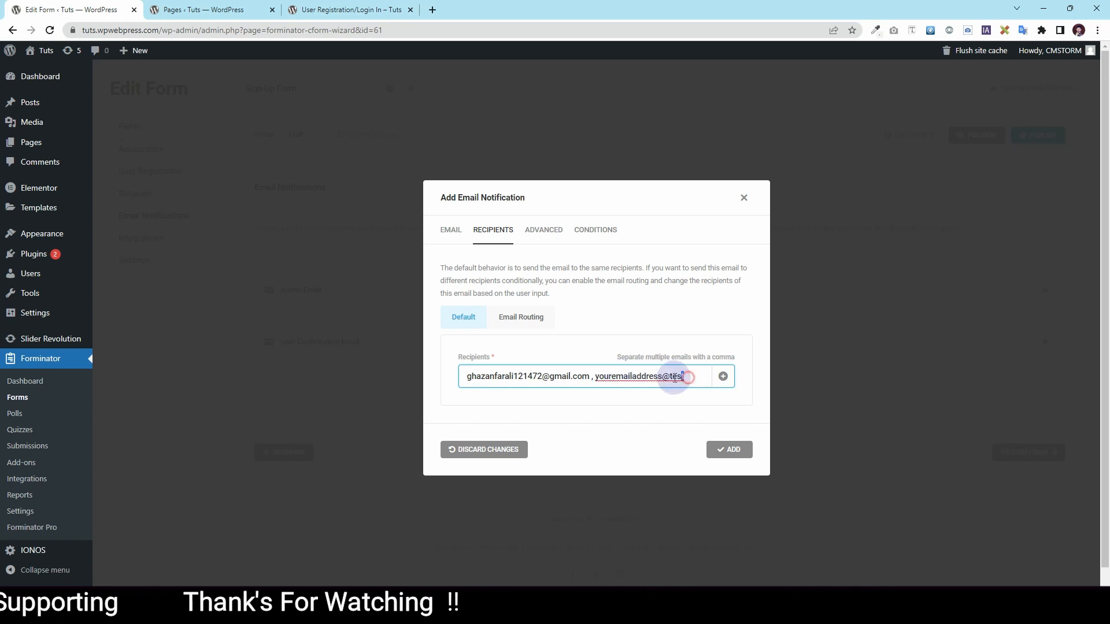
left_click_drag(686, 377, 463, 373)
key("BackSpace")
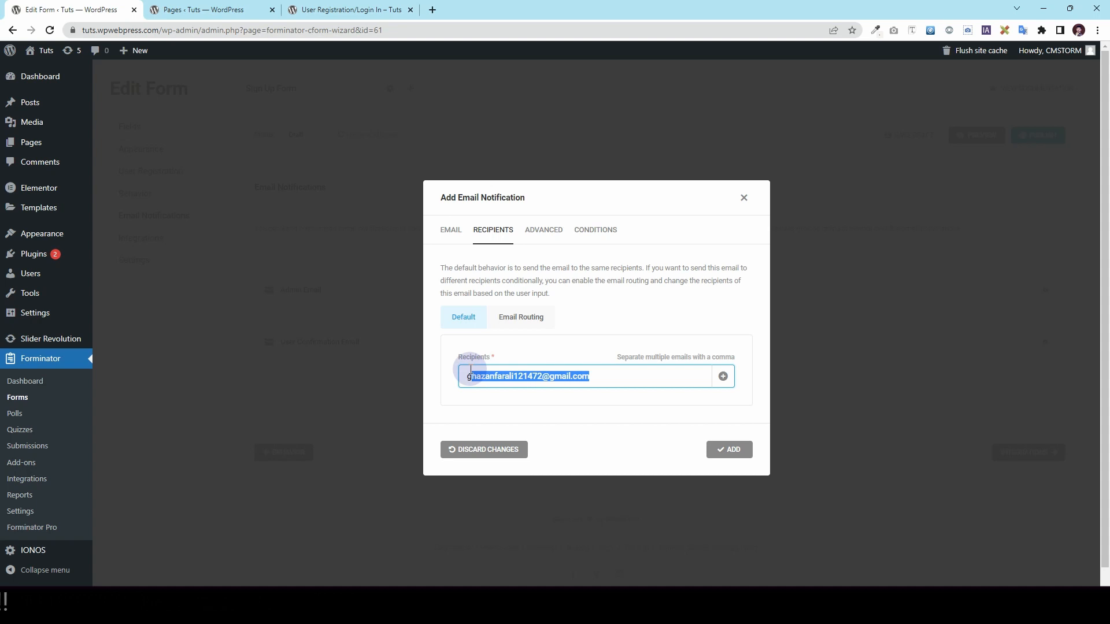
left_click(524, 320)
left_click(463, 266)
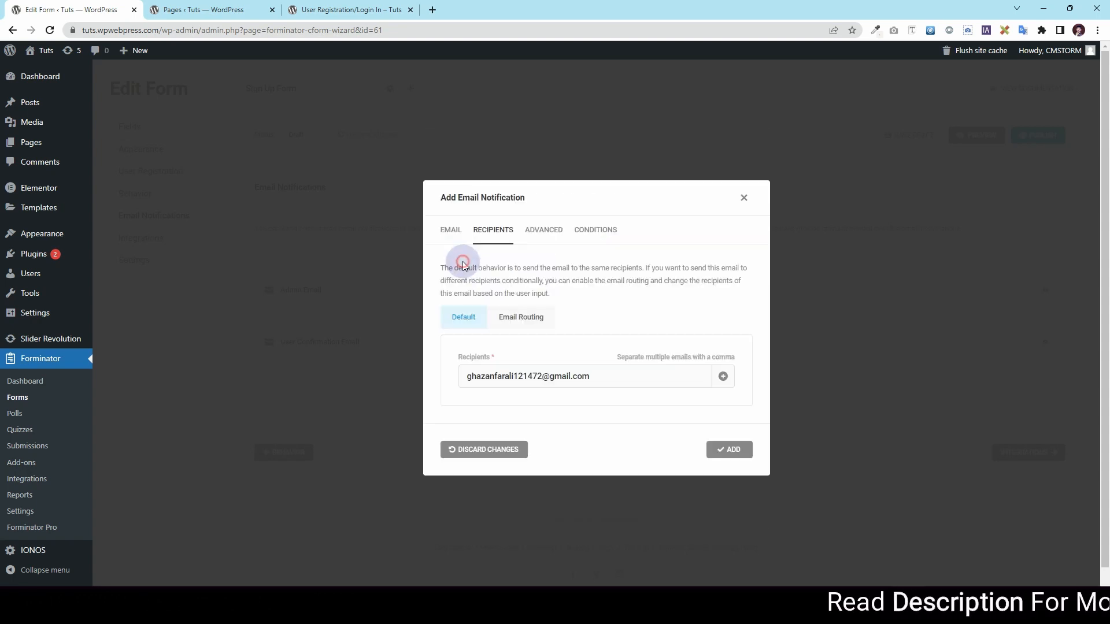
Step: Review the Admin Email's advanced sender fields and sending conditions, and save the notification
left_click(544, 236)
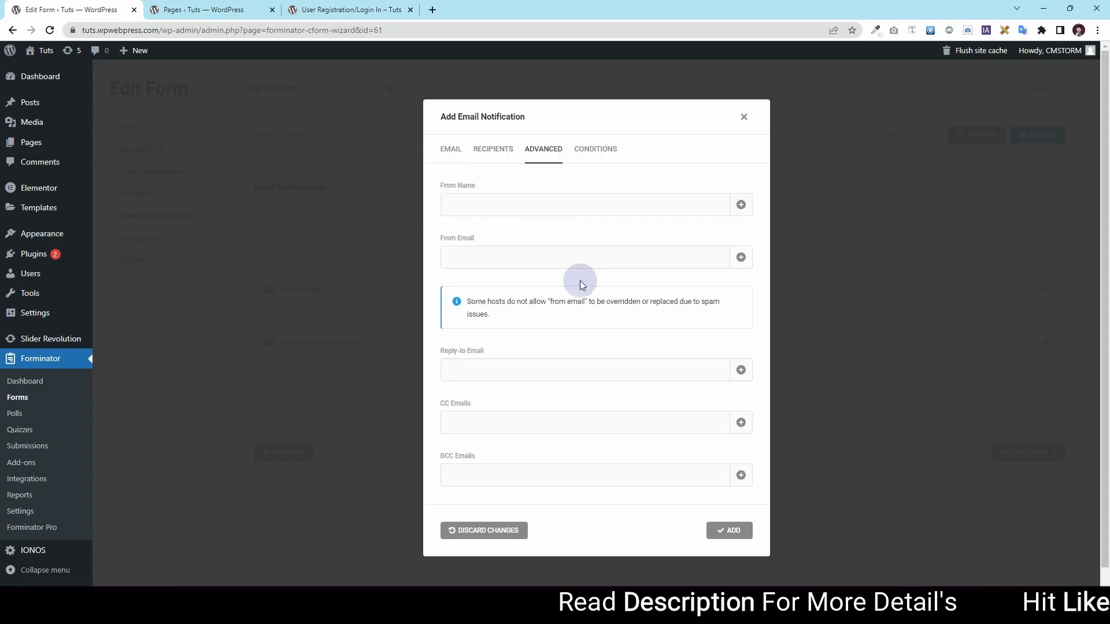
left_click(454, 199)
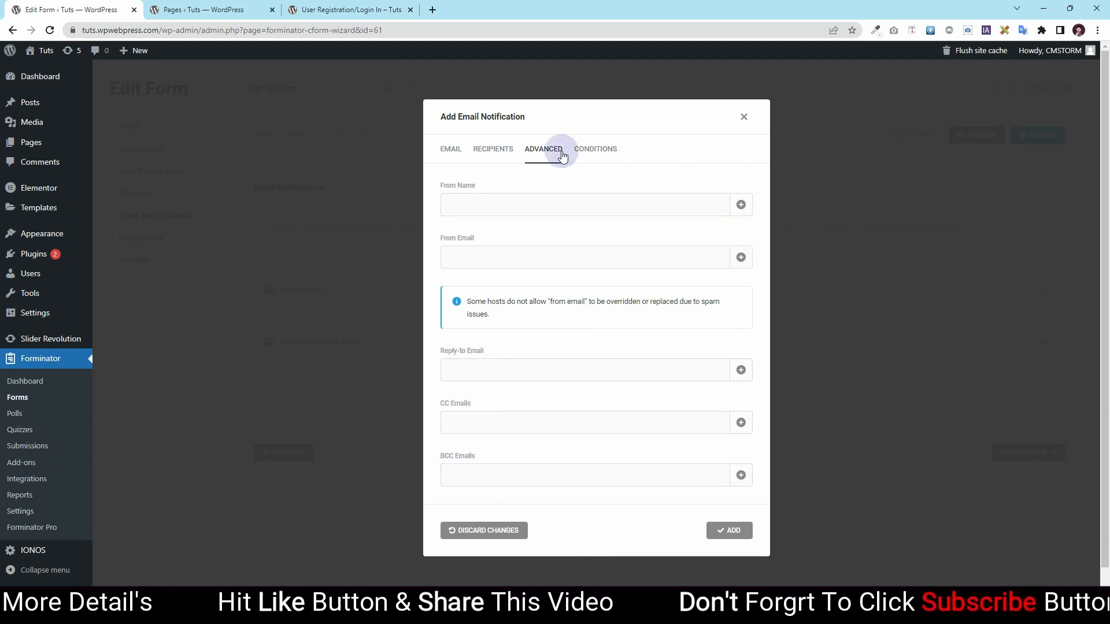
left_click(594, 148)
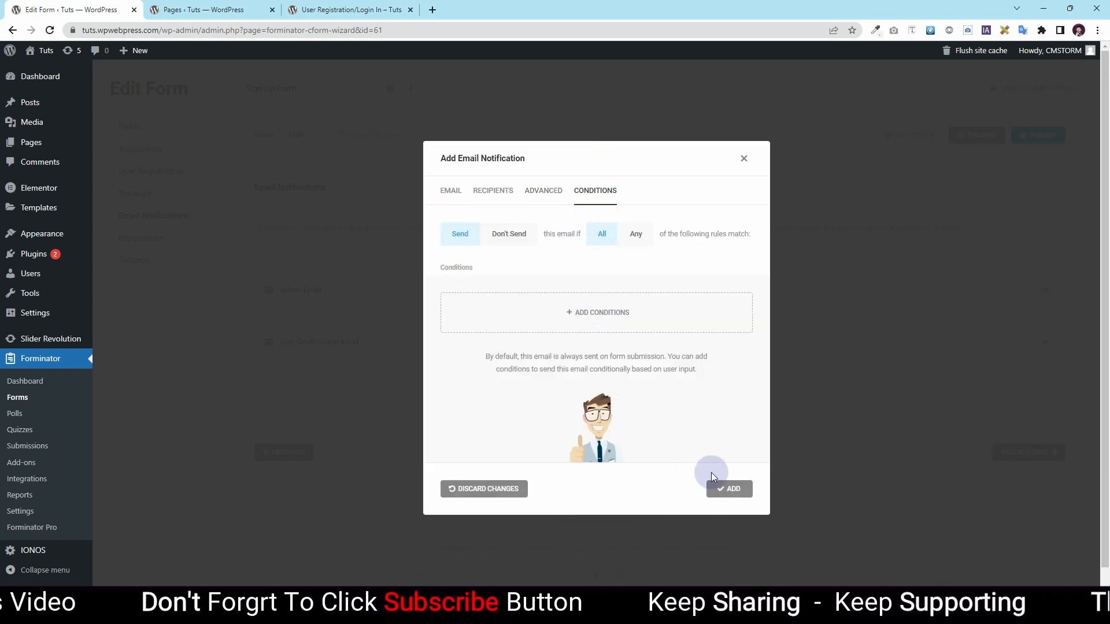
left_click(451, 194)
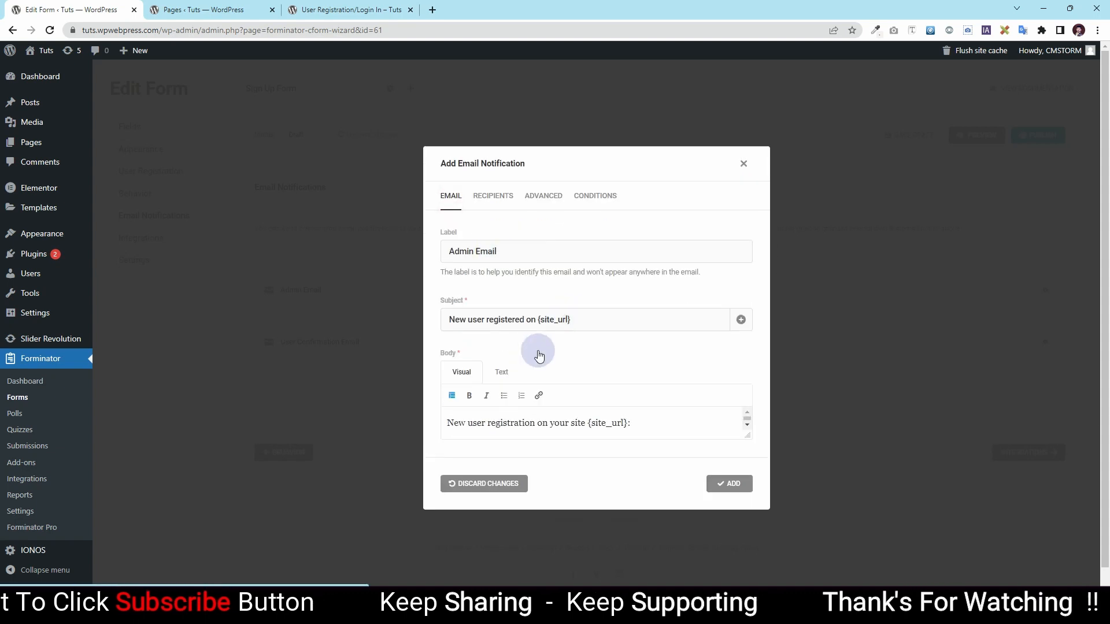
left_click(730, 489)
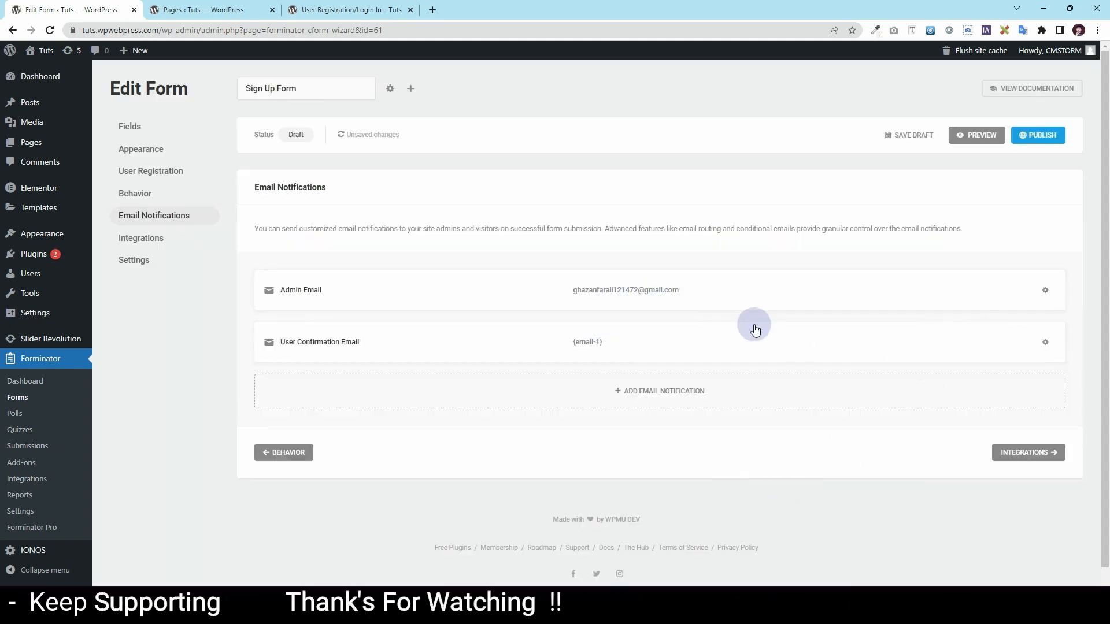
Step: Open the User Confirmation Email for editing and go through its label, subject and body to the login line
left_click(1046, 342)
left_click(995, 375)
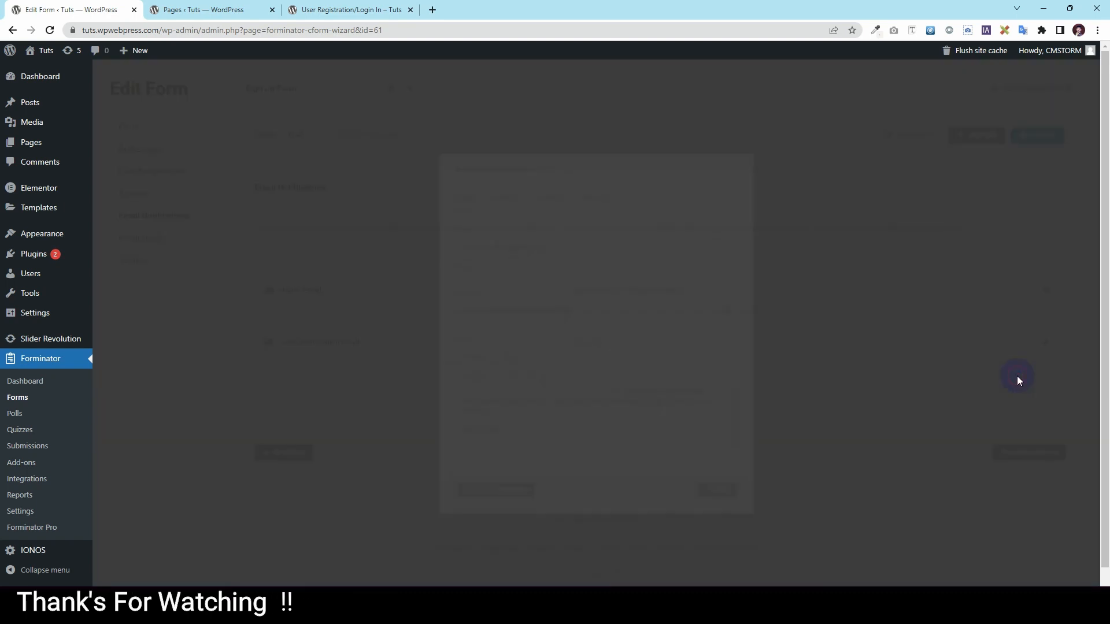
left_click_drag(573, 250, 447, 248)
left_click(508, 318)
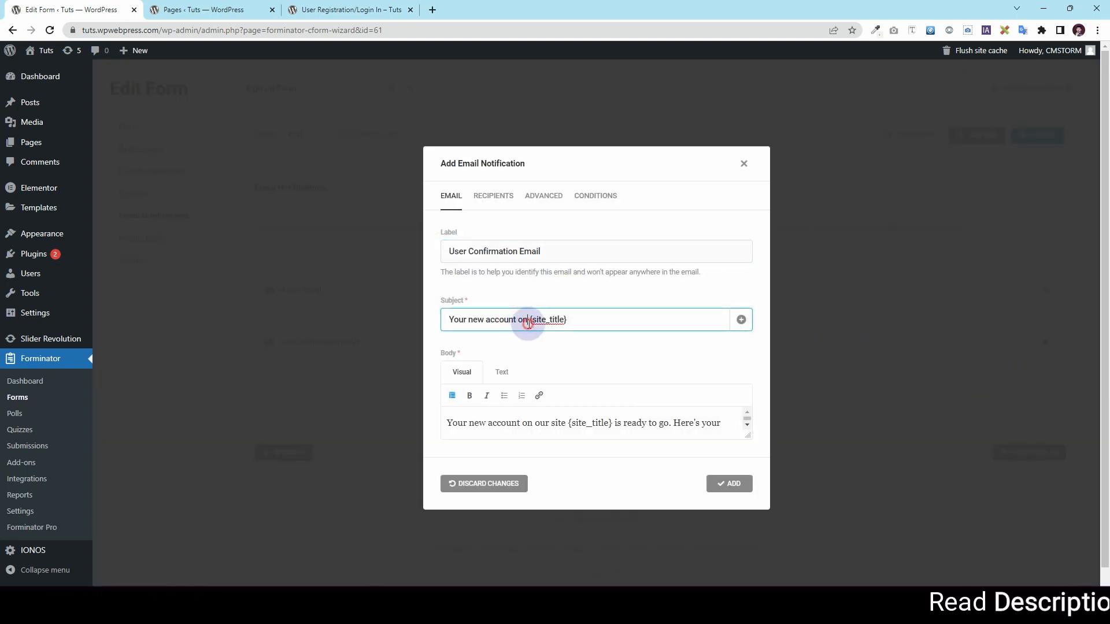
left_click_drag(565, 319, 533, 322)
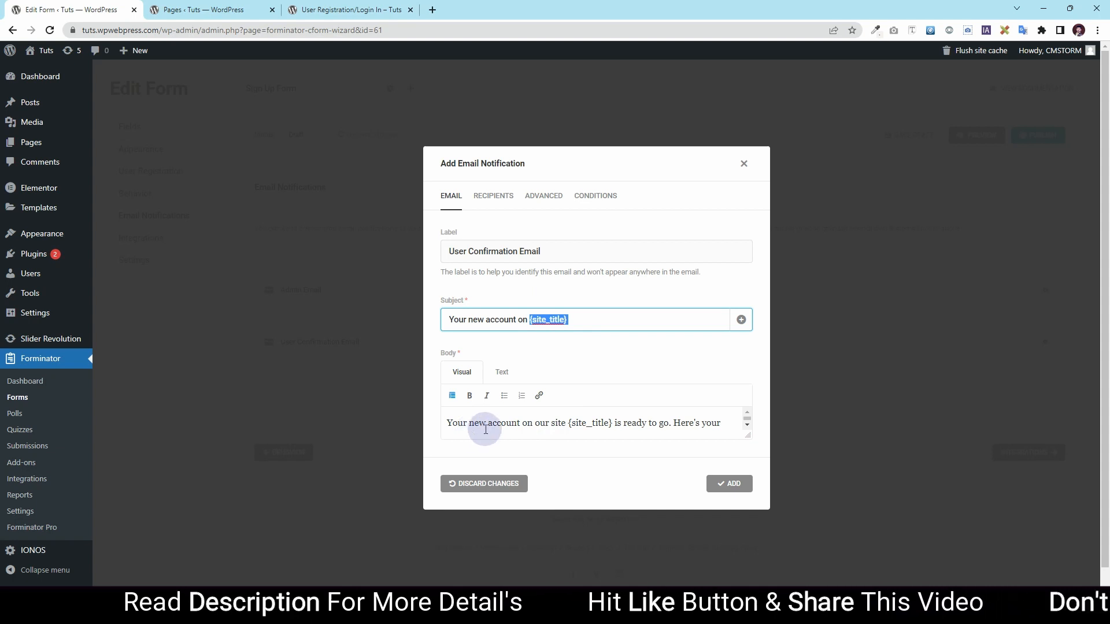
left_click(628, 426)
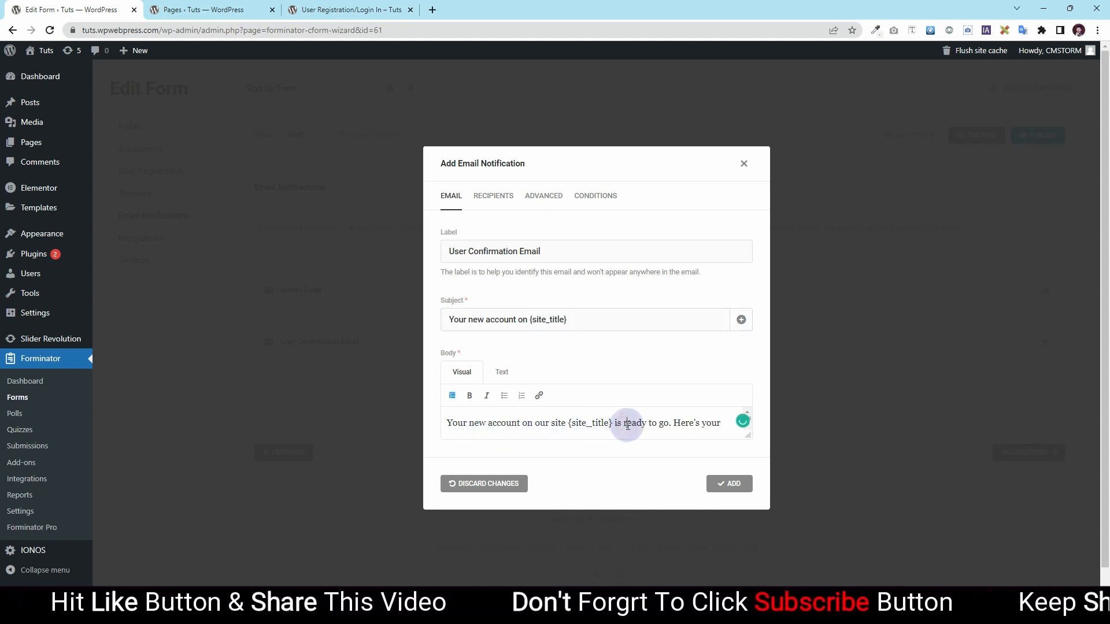
key("Down")
key("Down")
key("Down")
key("Down")
key("Down")
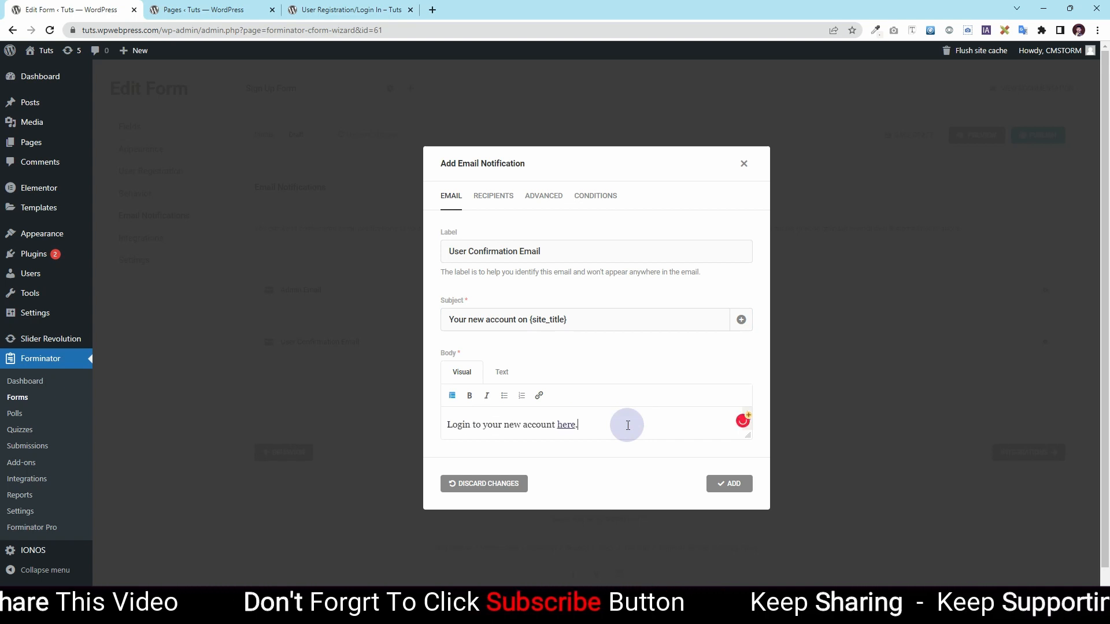
key("Up")
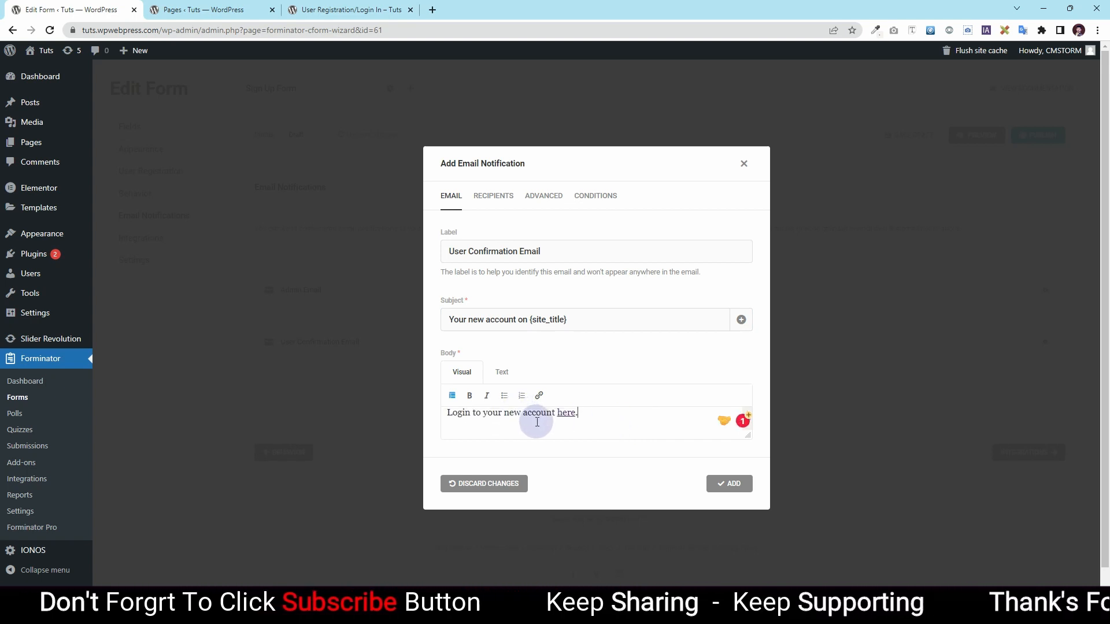
Step: Set the "here" link in the User Confirmation Email's body to /user-registration-login-in and save the notification
left_click(567, 416)
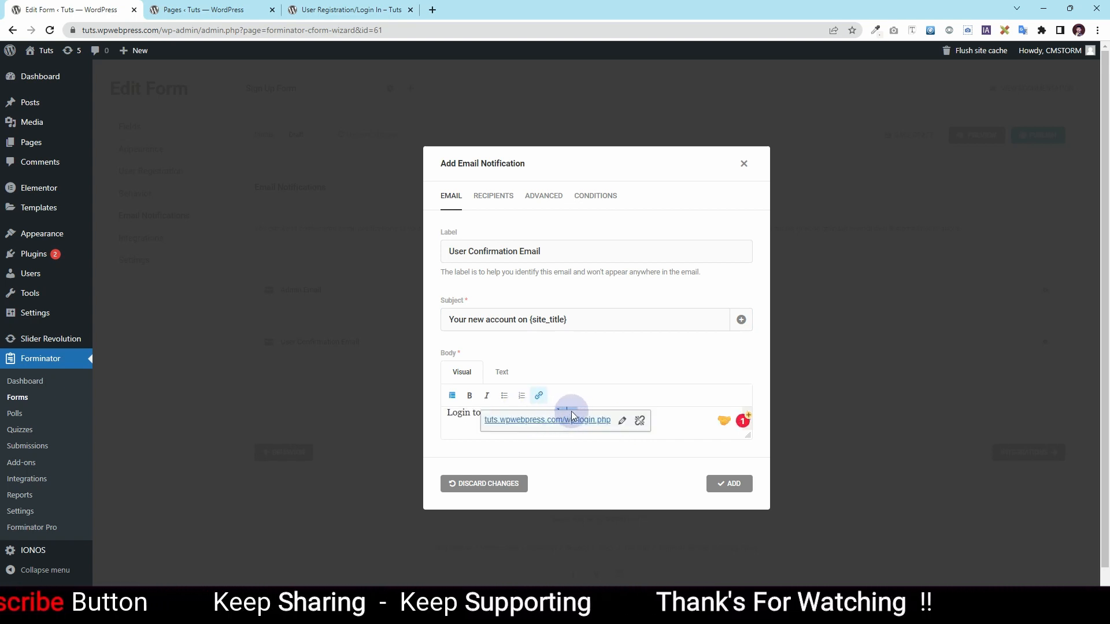
left_click(622, 421)
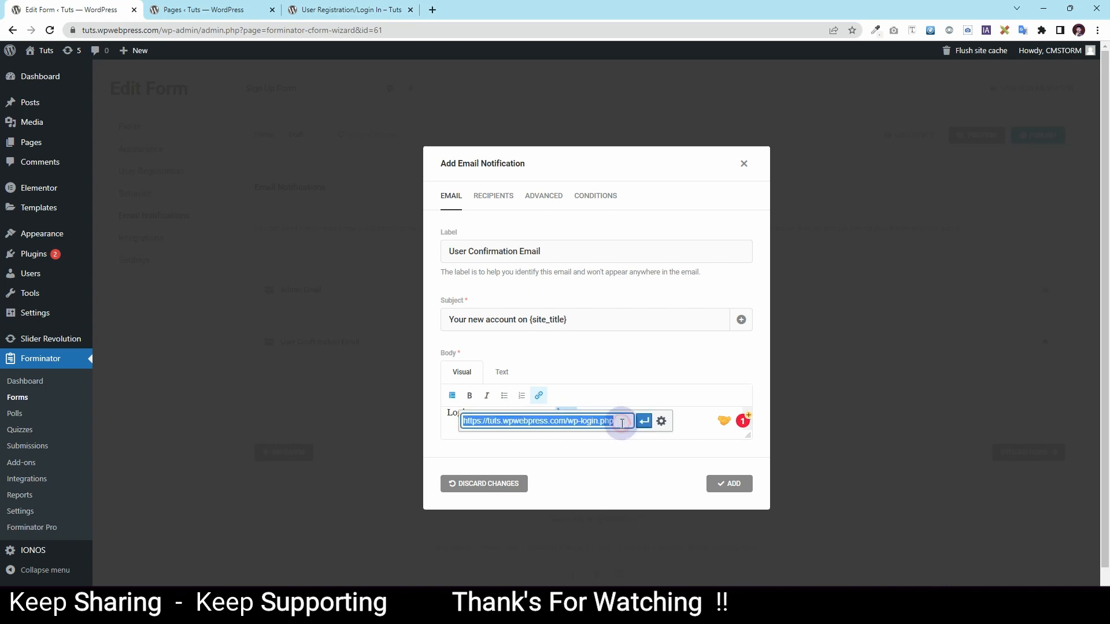
left_click(587, 424)
key("ctrl+a")
type("/user-registration-login-in")
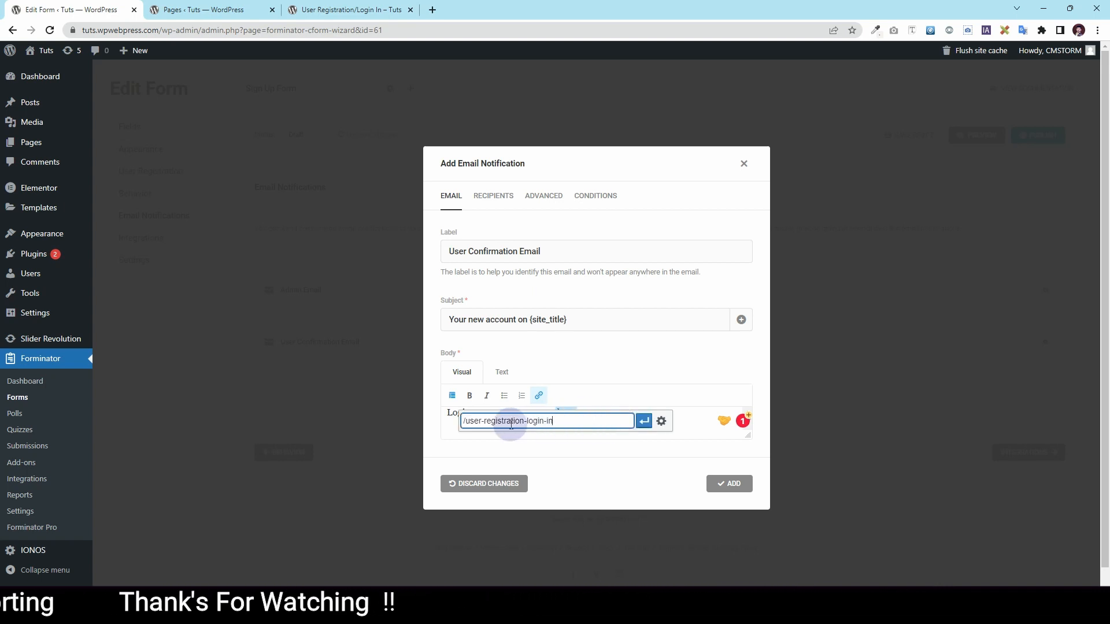
left_click(644, 422)
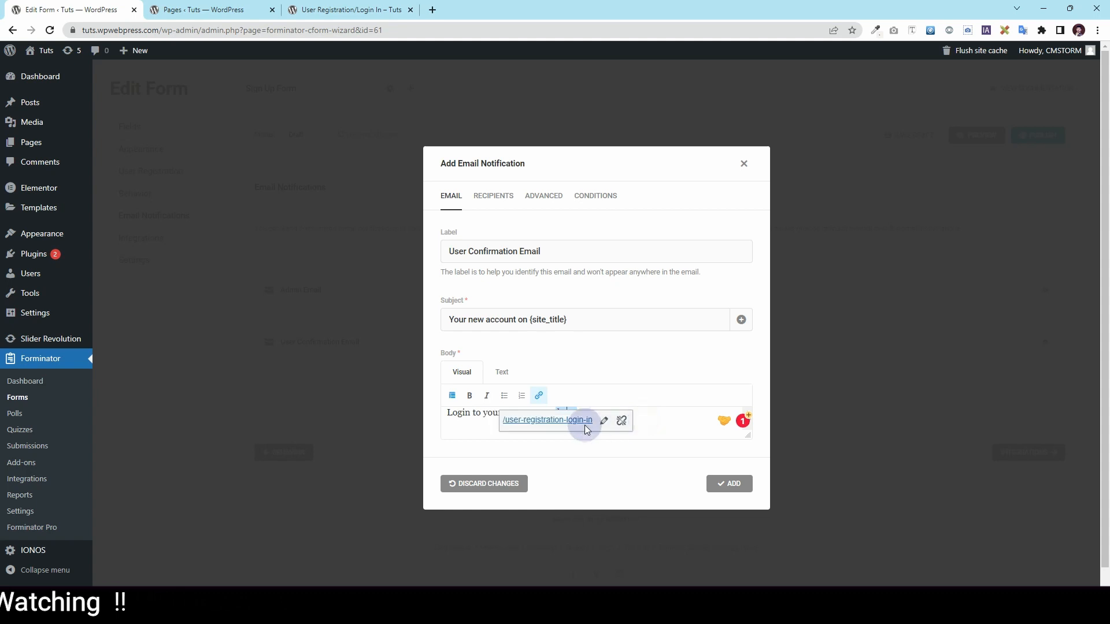
left_click(636, 440)
left_click(731, 486)
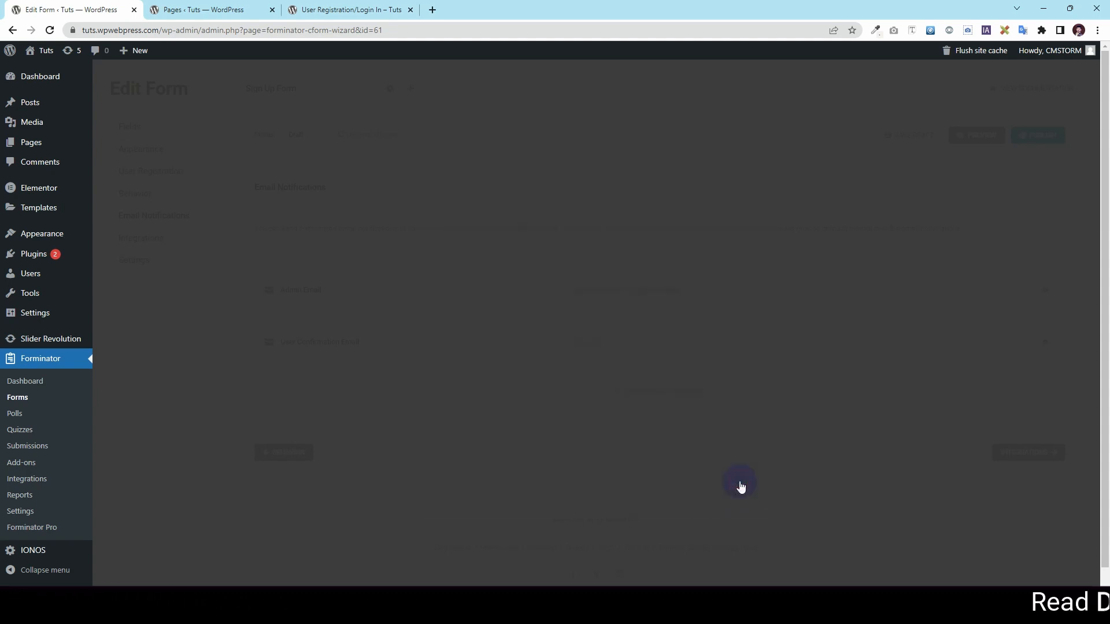
Step: View the Sign Up Form's Integrations settings for connected third-party applications
left_click(175, 249)
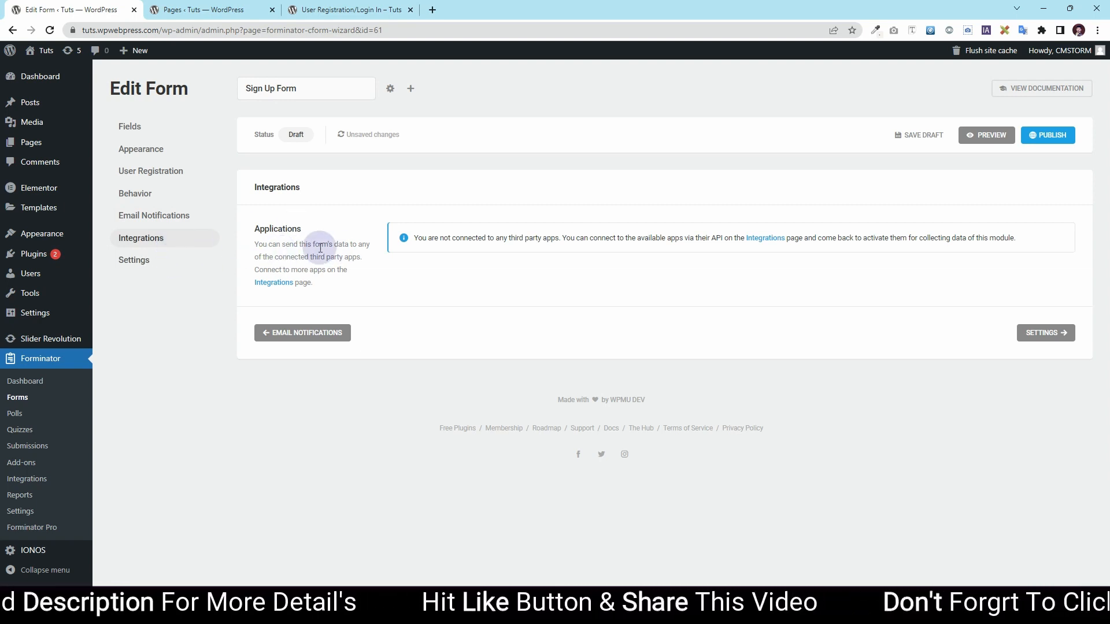
Step: Review the Sign Up Form's data storage, option value and privacy settings, and publish the form
left_click(155, 263)
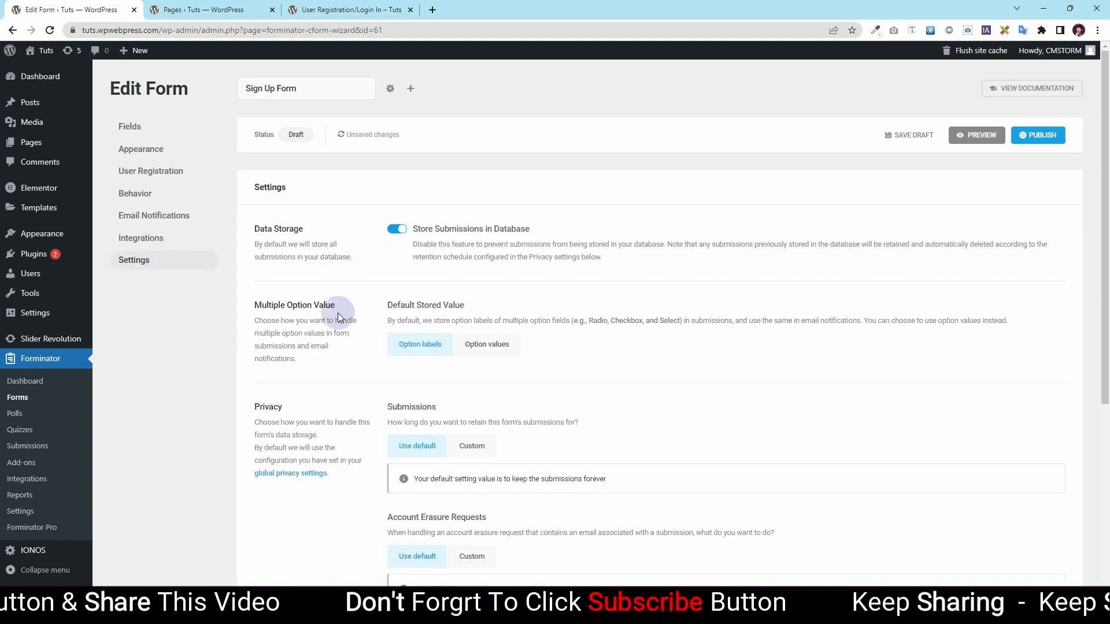
scroll(338, 313, "down", 3)
scroll(338, 313, "down", 2)
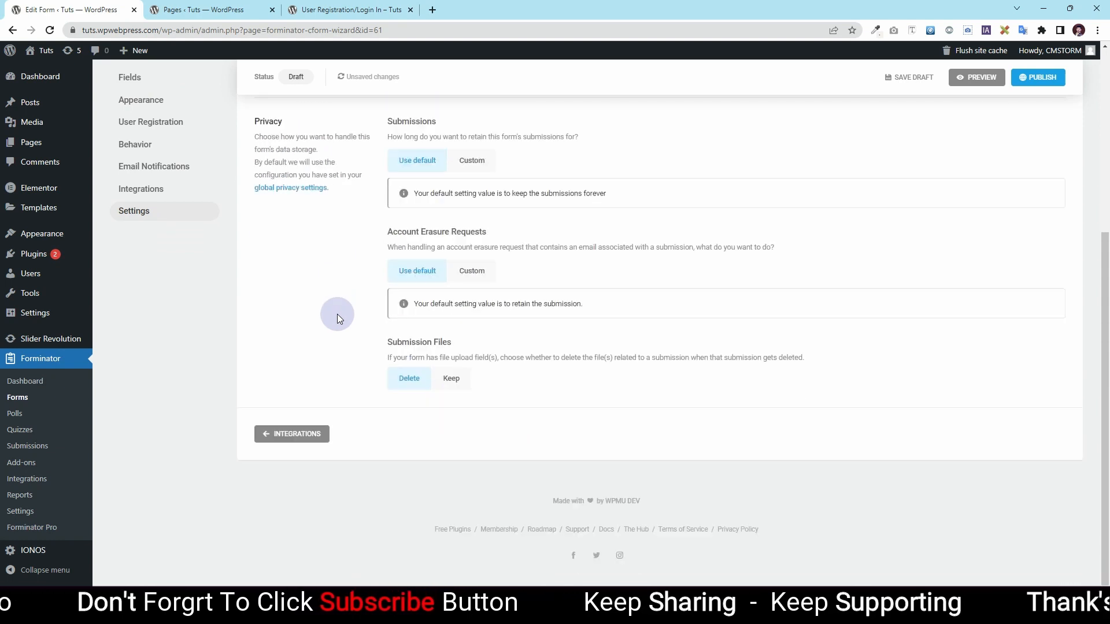
scroll(337, 314, "up", 5)
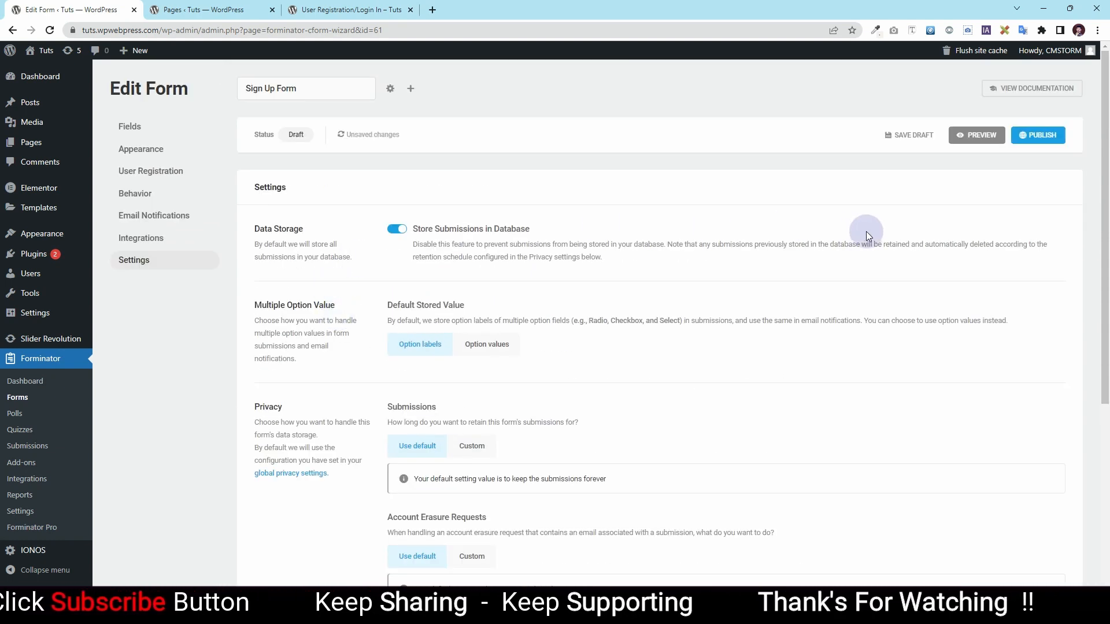
left_click(128, 126)
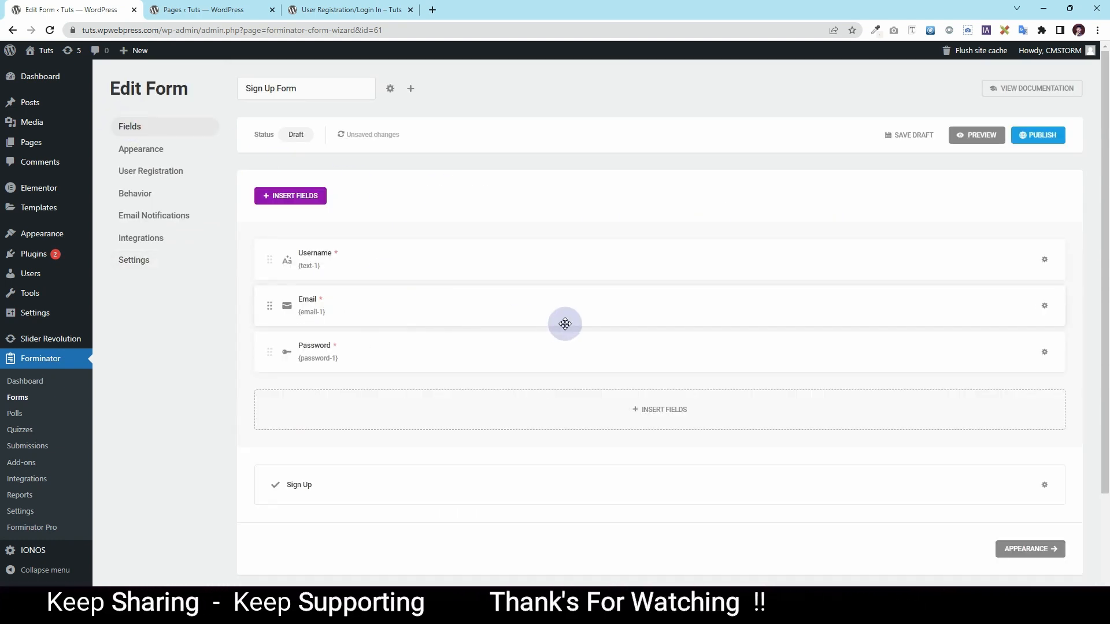
left_click(1043, 136)
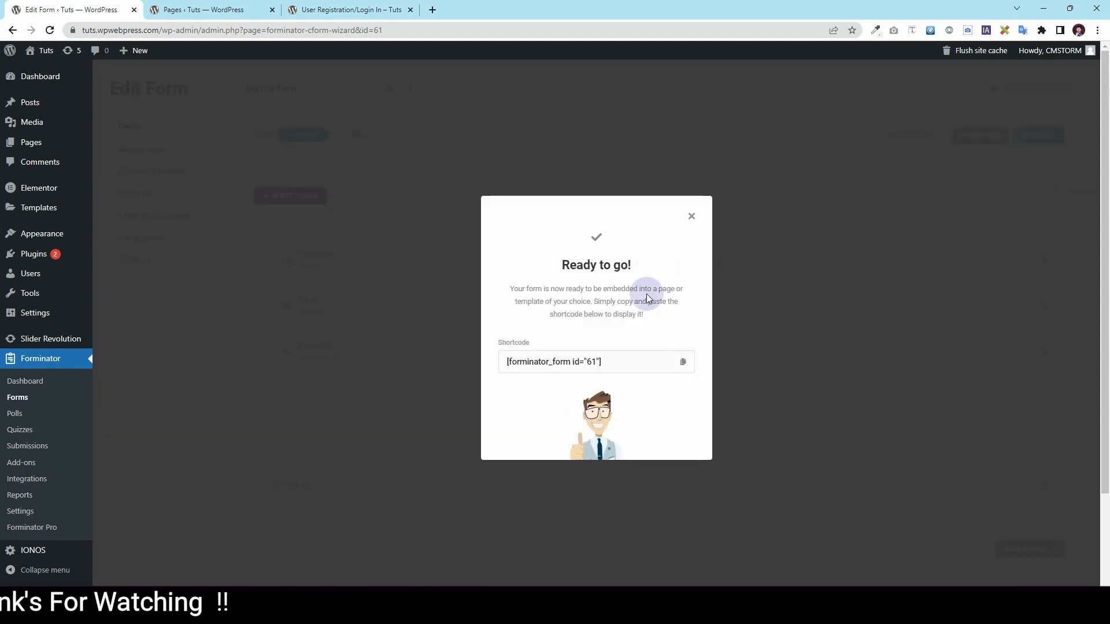
left_click(562, 363)
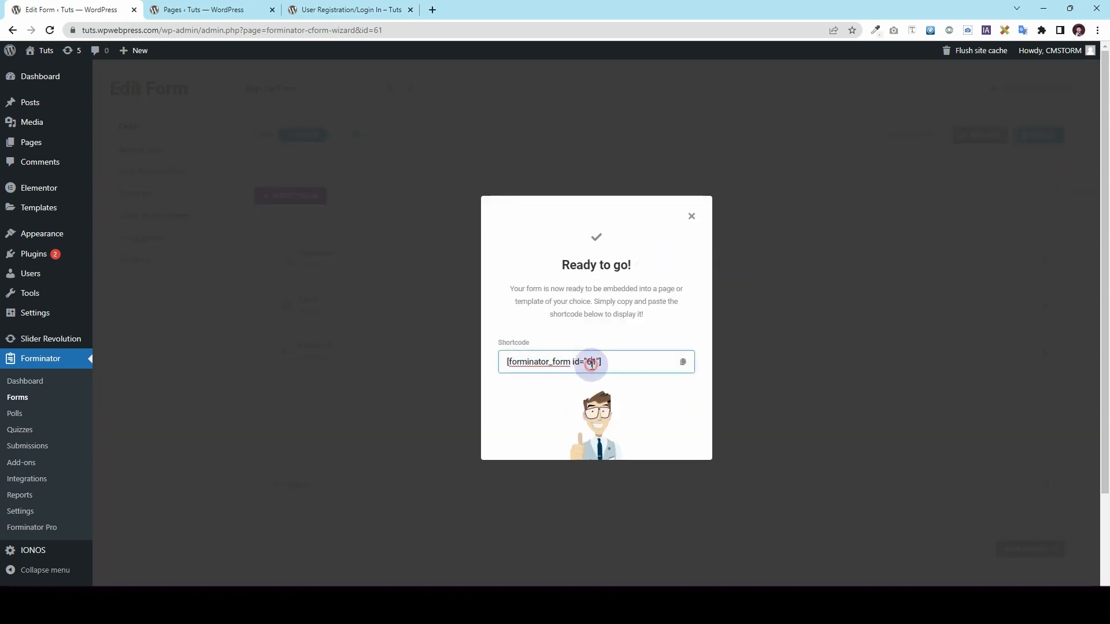
left_click(694, 216)
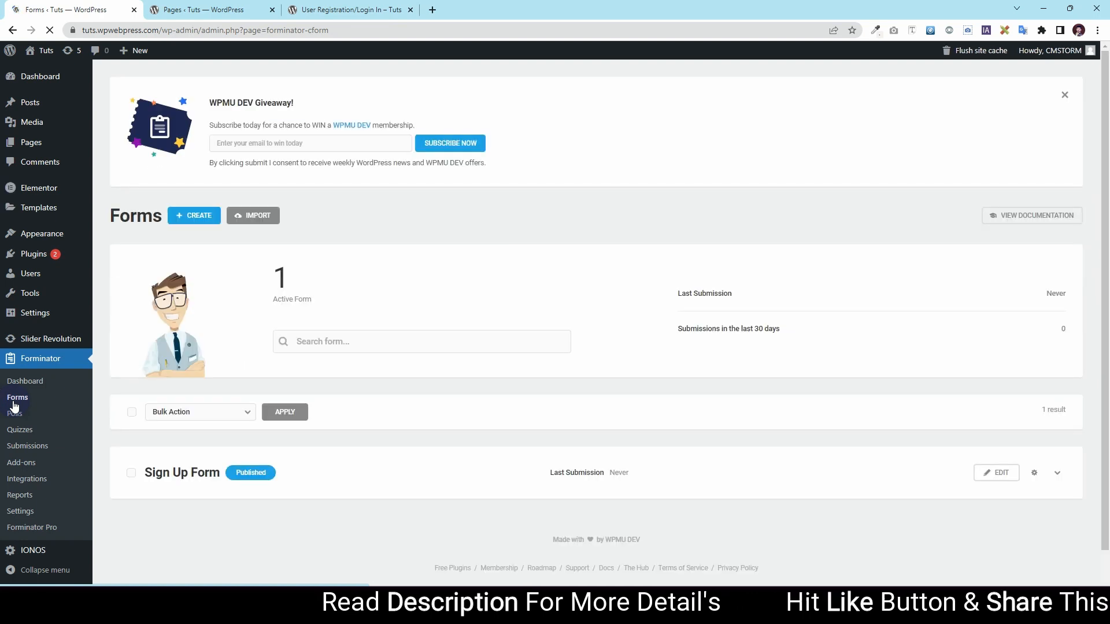
Step: Copy the Sign Up Form's shortcode from the Forminator forms list
scroll(241, 397, "down", 1)
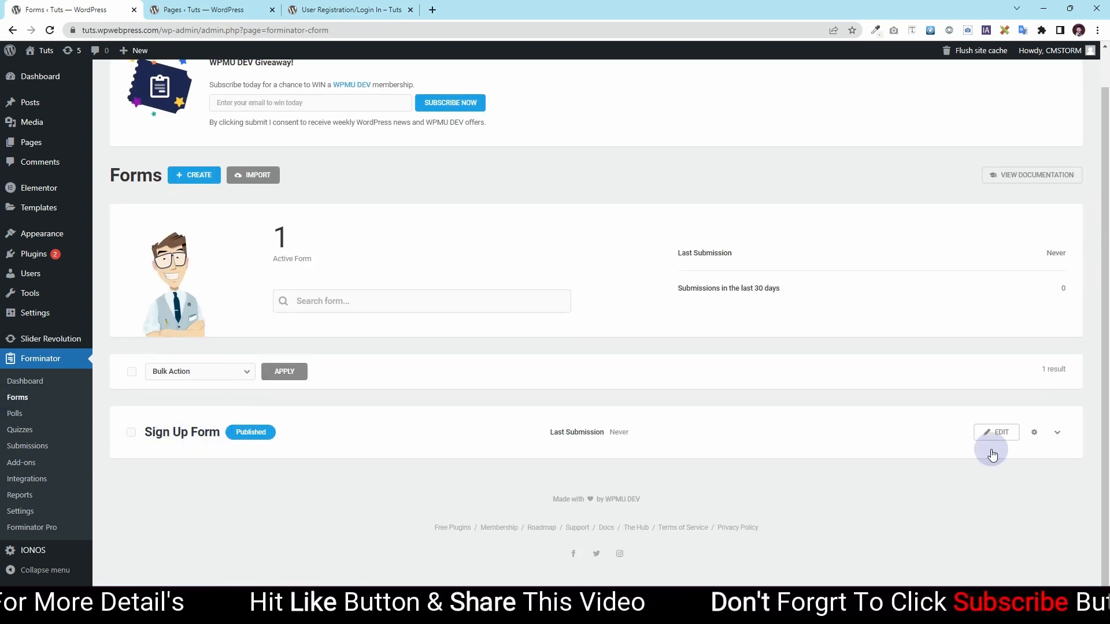
left_click(1058, 434)
left_click(1059, 435)
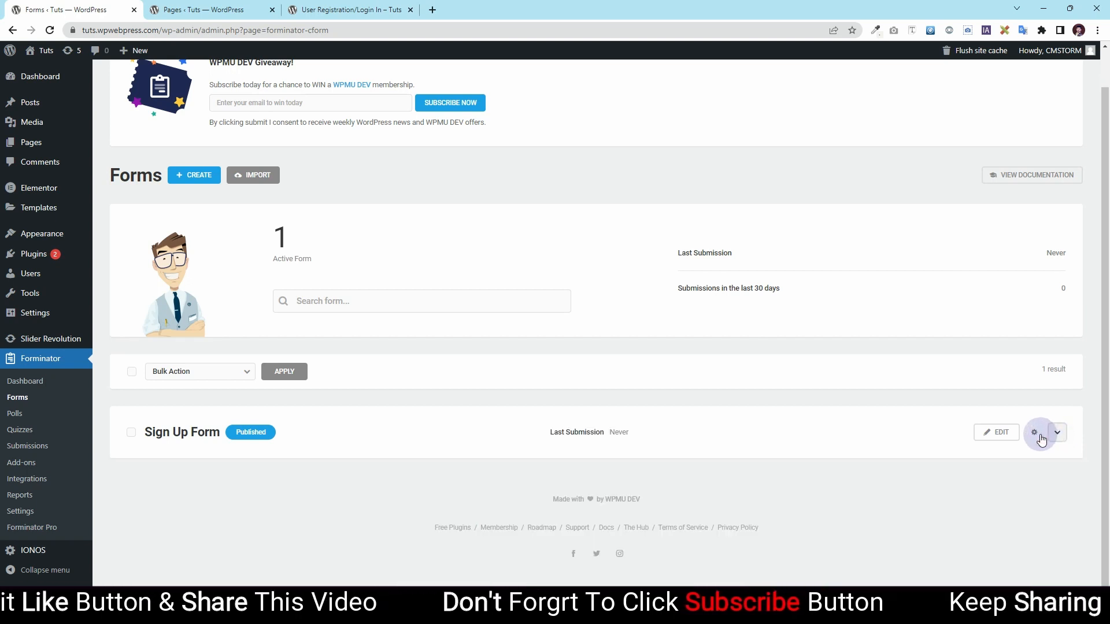
left_click(1035, 432)
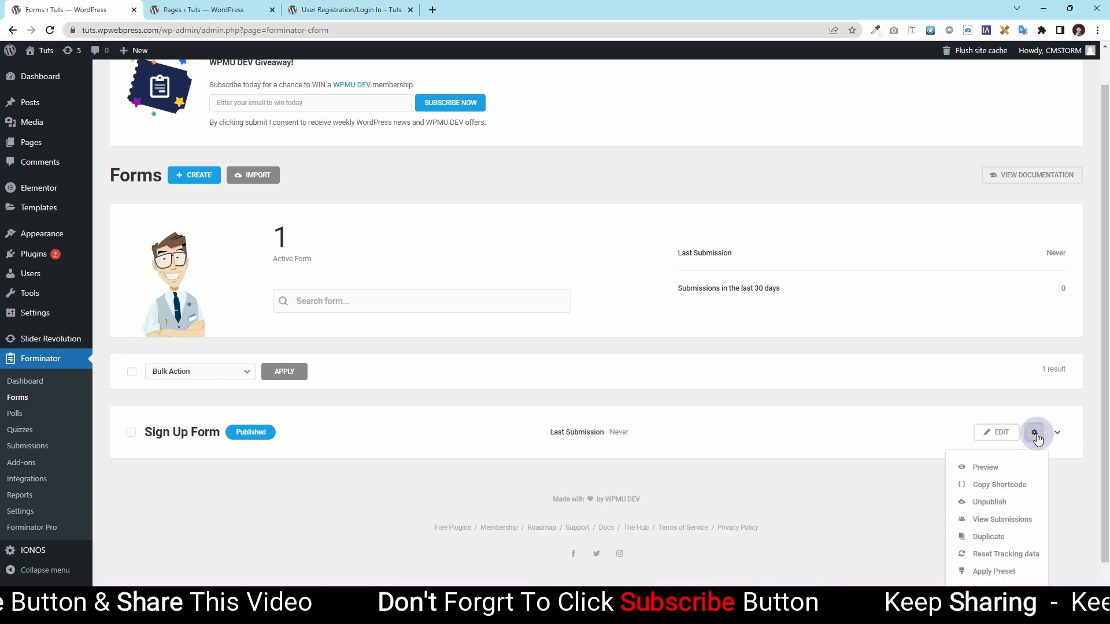
left_click(995, 489)
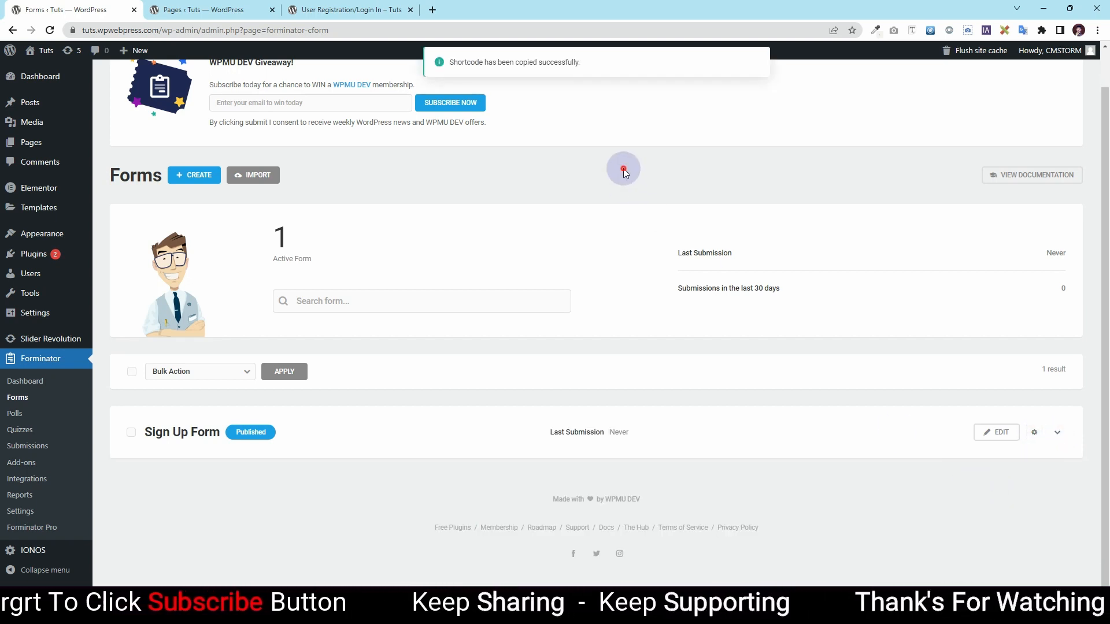
Step: Create a new form from the Login template and name it "Sign In Form"
left_click(189, 183)
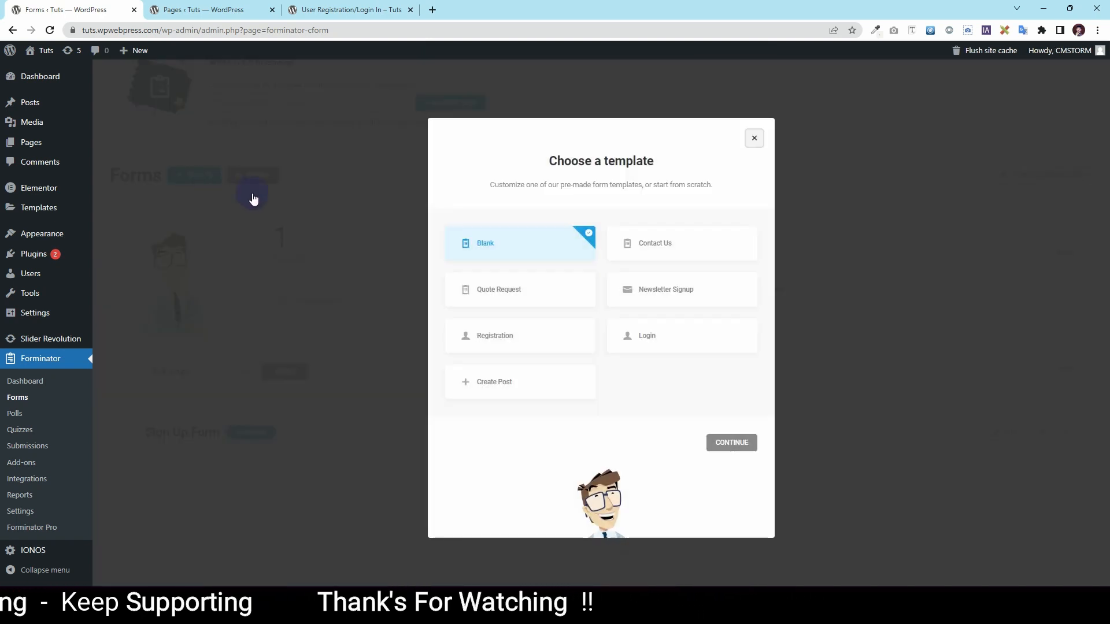
left_click(661, 347)
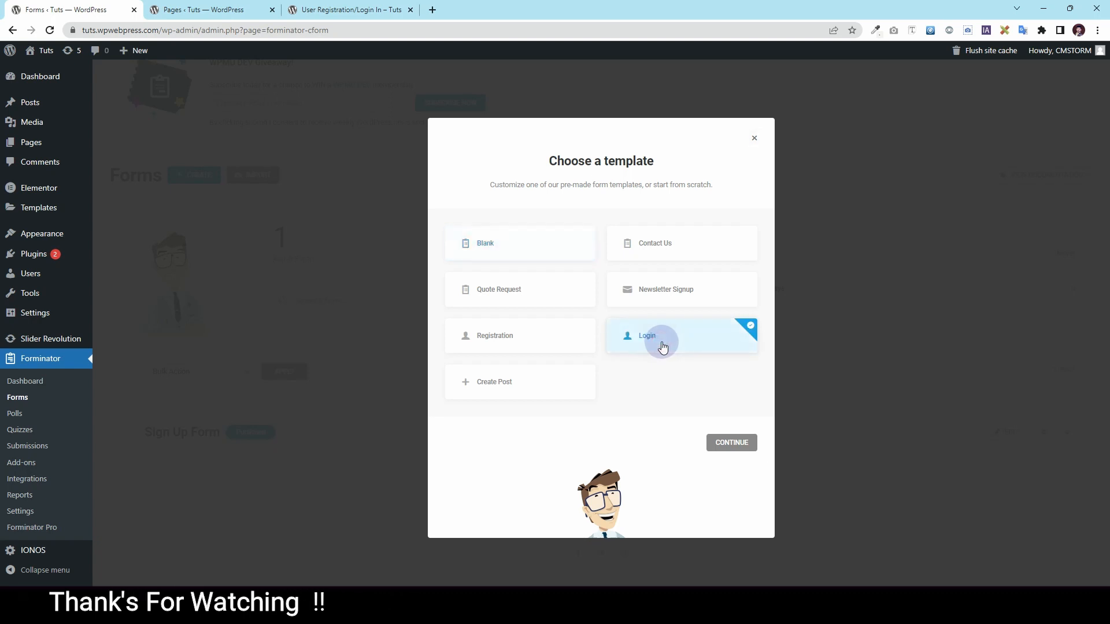
left_click(741, 449)
left_click_drag(574, 348, 511, 348)
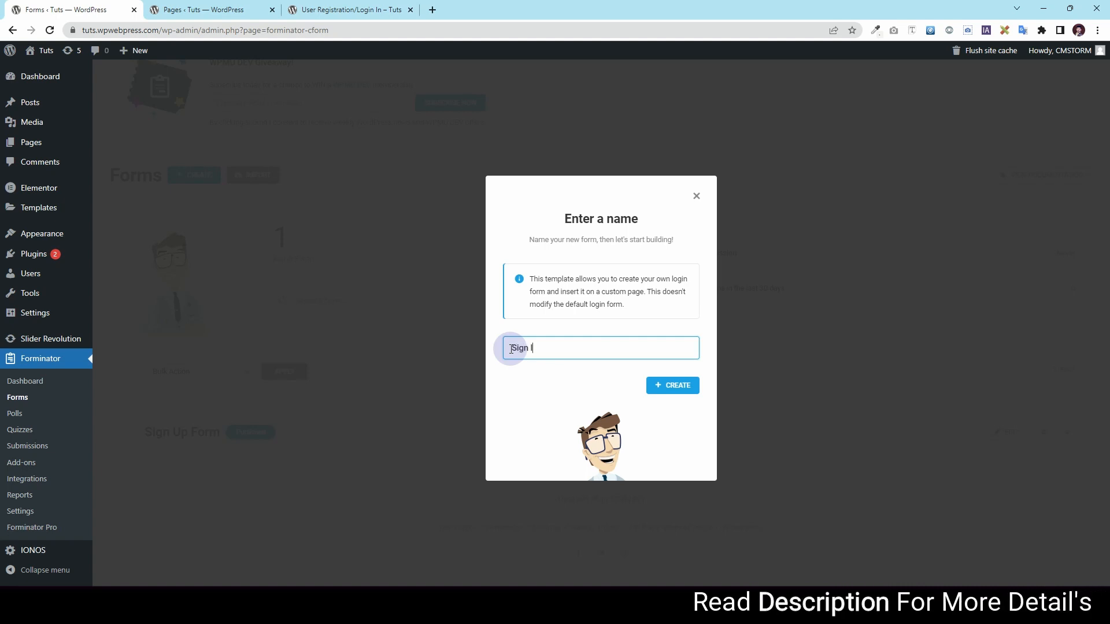
type("Sign In Form")
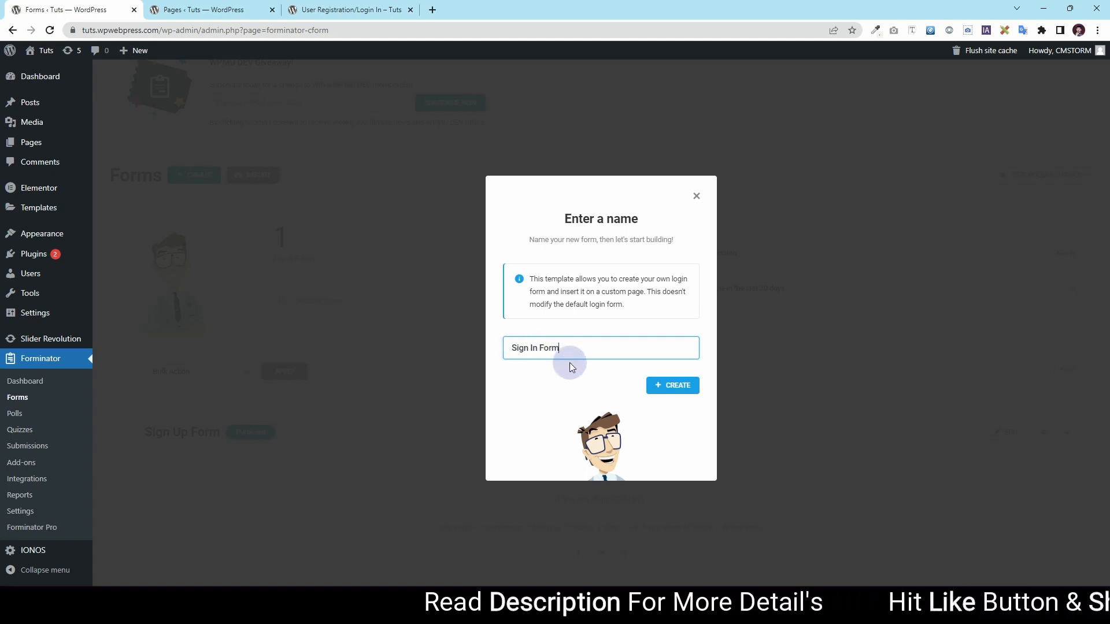
left_click(666, 389)
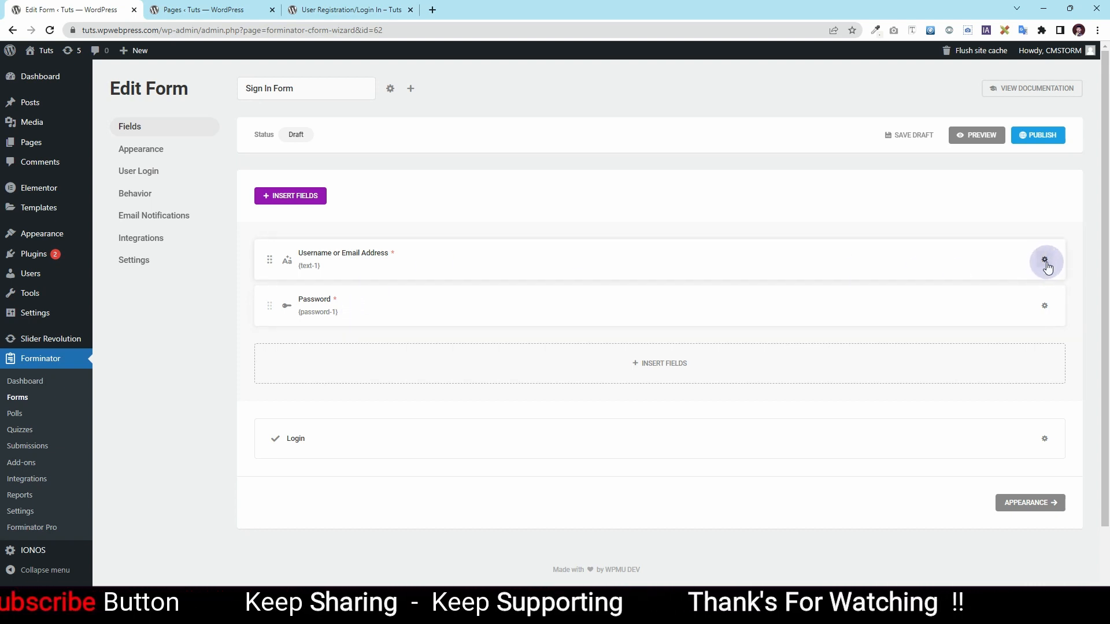
Step: Set the Username or Email Address field's placeholder to "Username or Email address", check its requirement and styling options, and apply the changes
left_click(1045, 260)
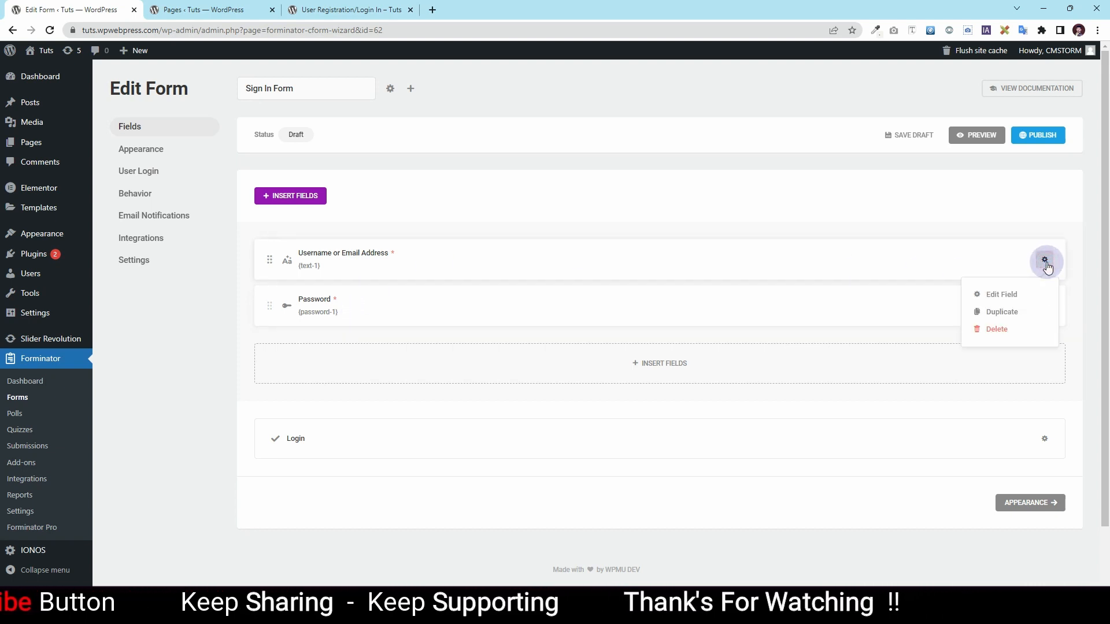
left_click(1016, 295)
left_click(624, 292)
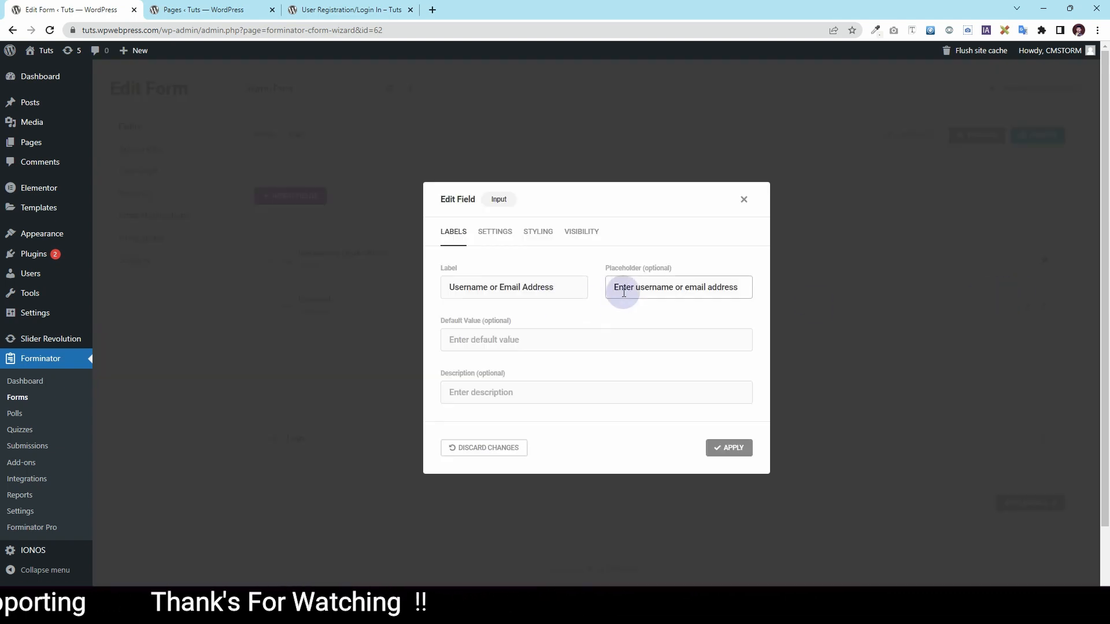
left_click(640, 290)
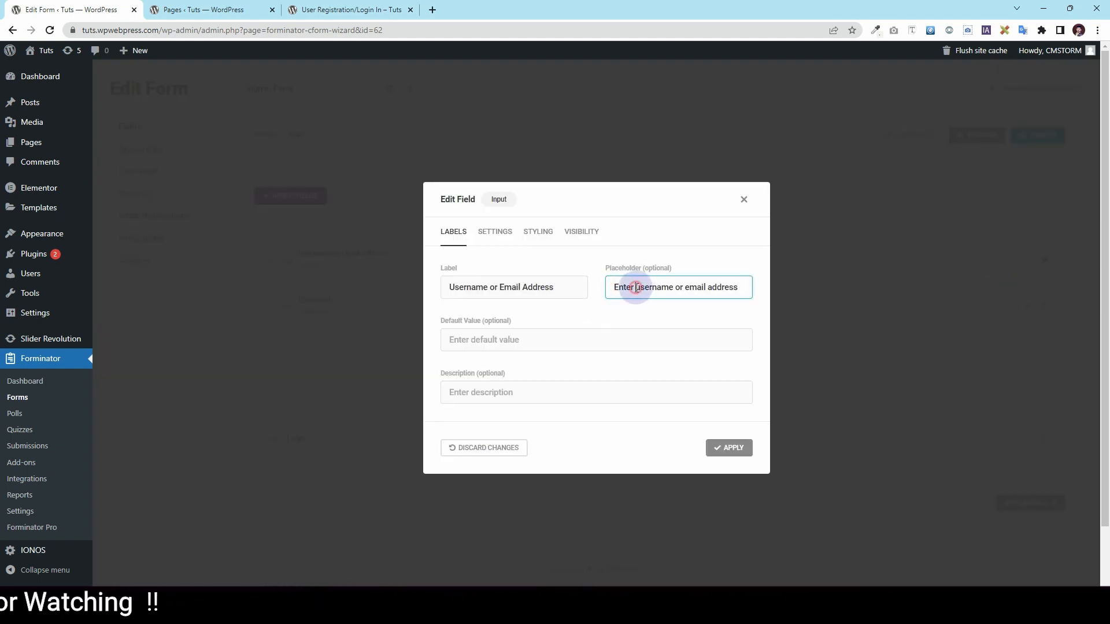
left_click_drag(636, 288, 607, 287)
key("BackSpace")
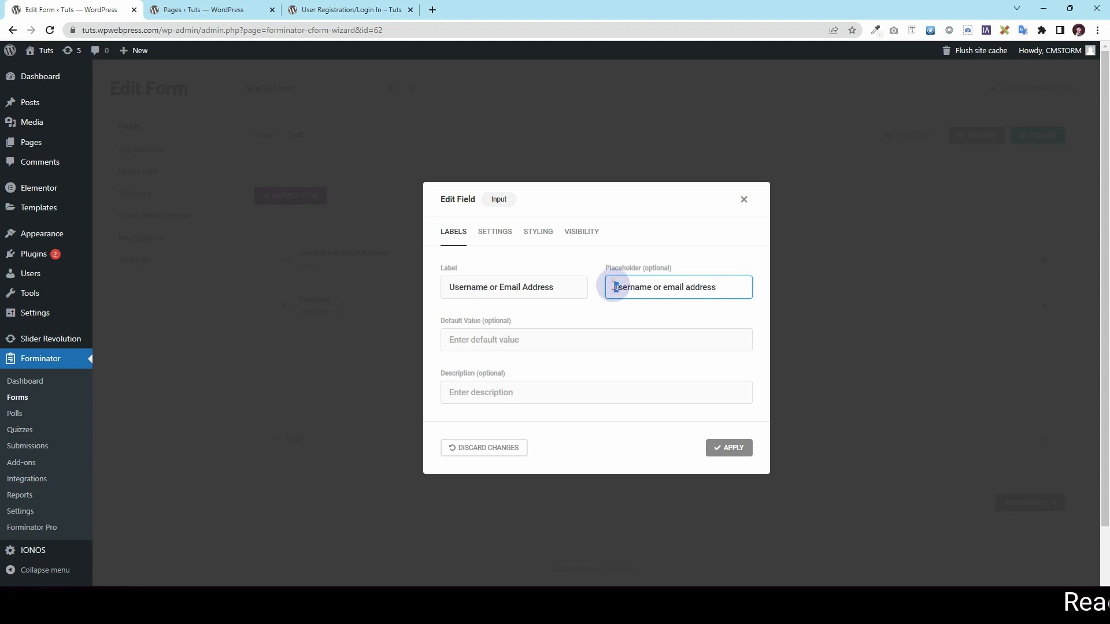
type("U")
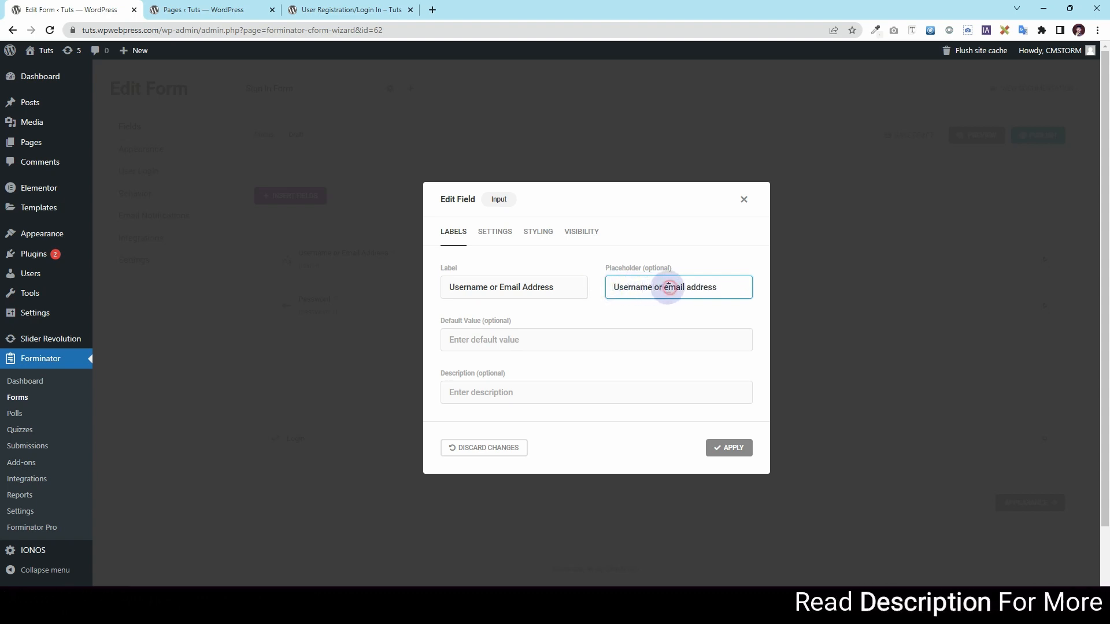
type("E")
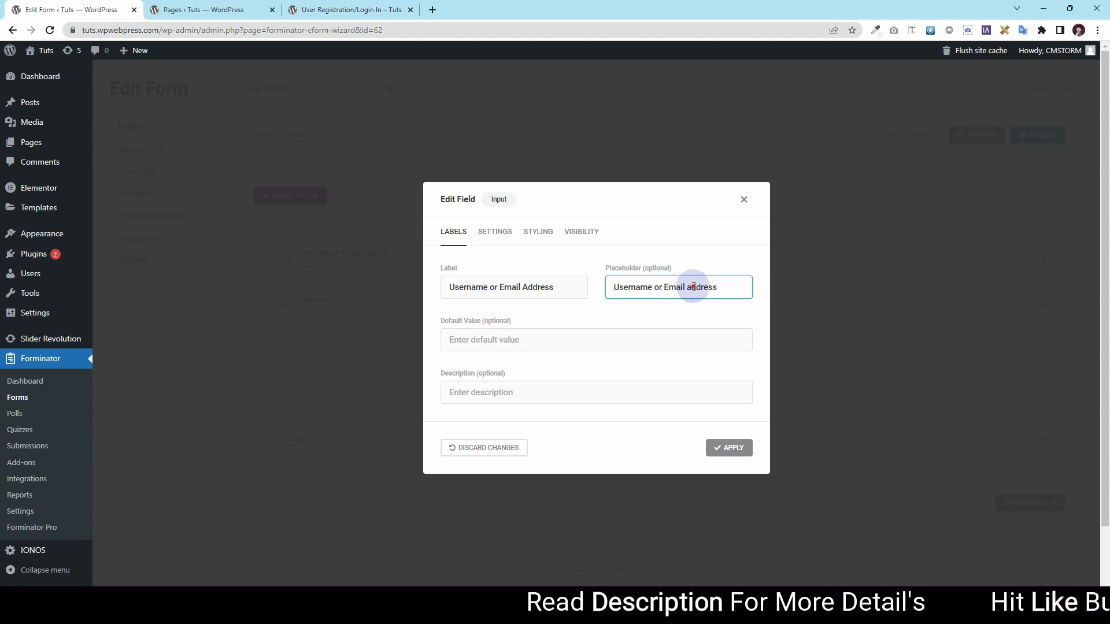
left_click(495, 231)
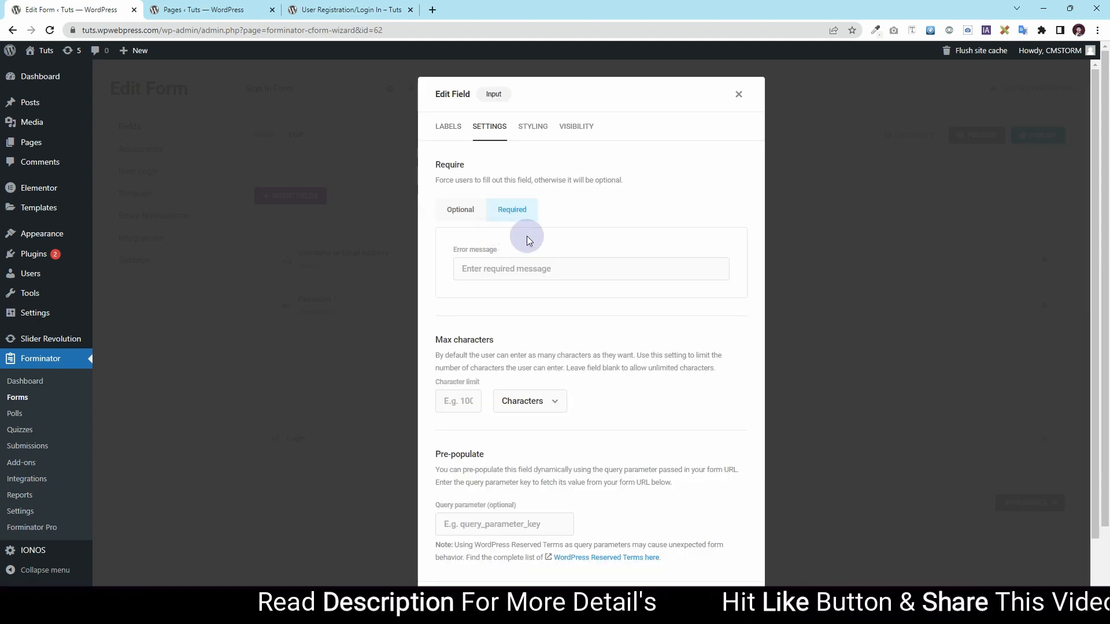
left_click(533, 121)
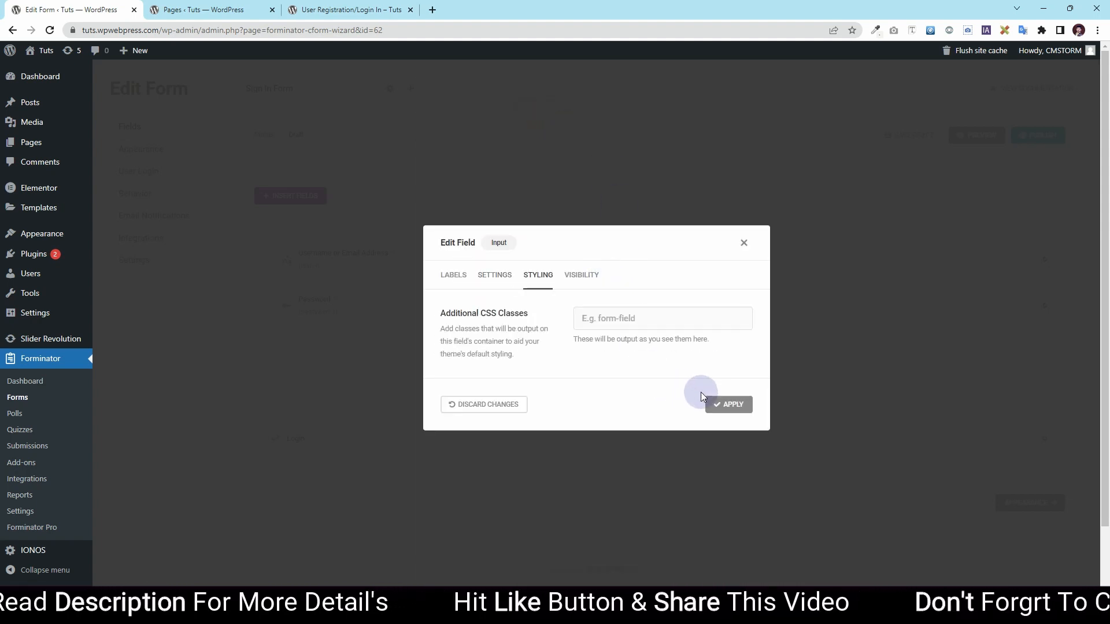
left_click(730, 403)
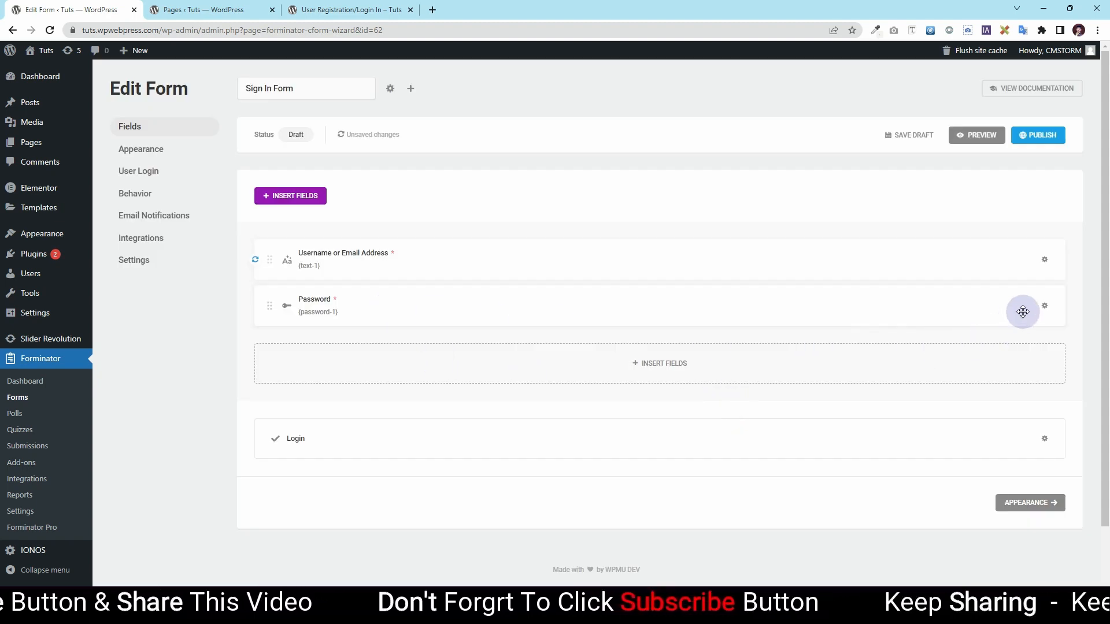
Step: Set the Password field's placeholder to "Password", look through its other options, and apply the changes
left_click(1044, 306)
left_click(1015, 342)
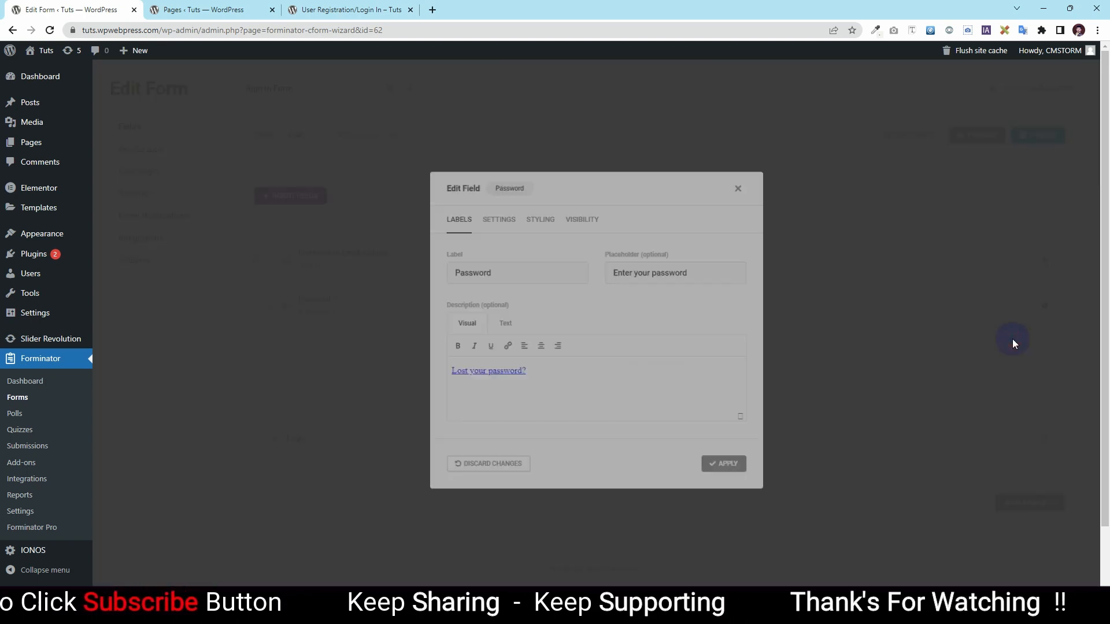
left_click(641, 294)
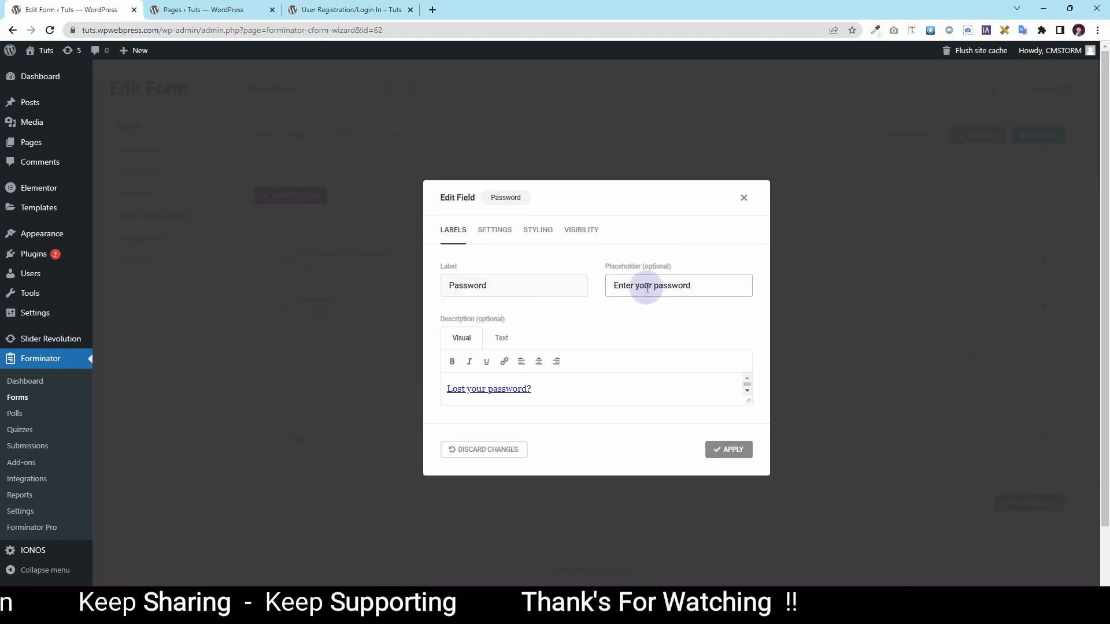
left_click_drag(652, 286, 609, 287)
key("BackSpace")
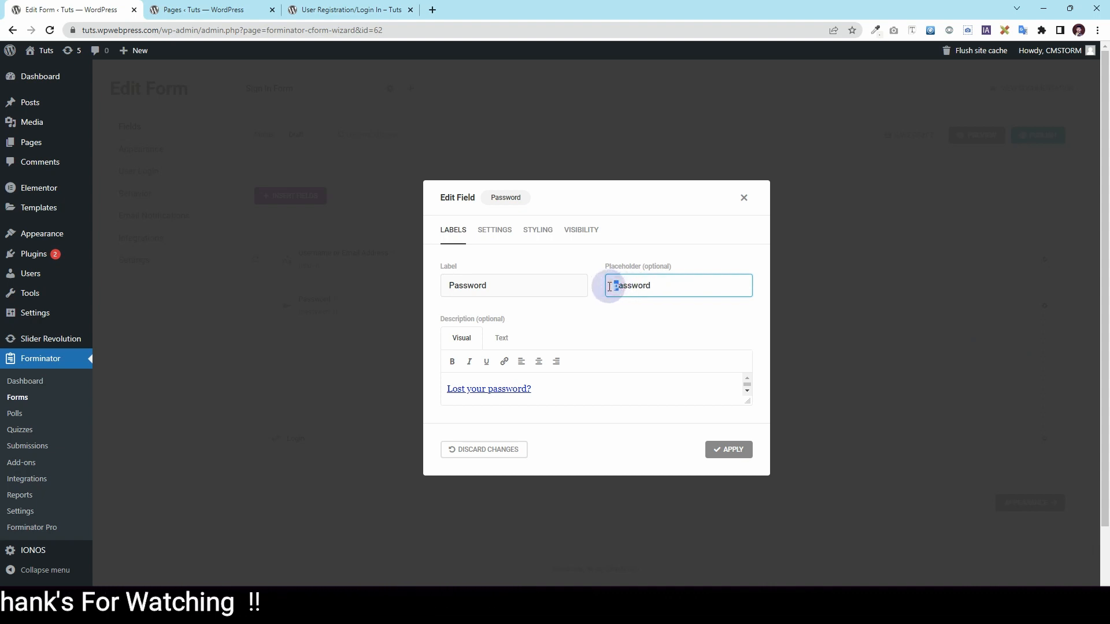
left_click(494, 230)
left_click(537, 229)
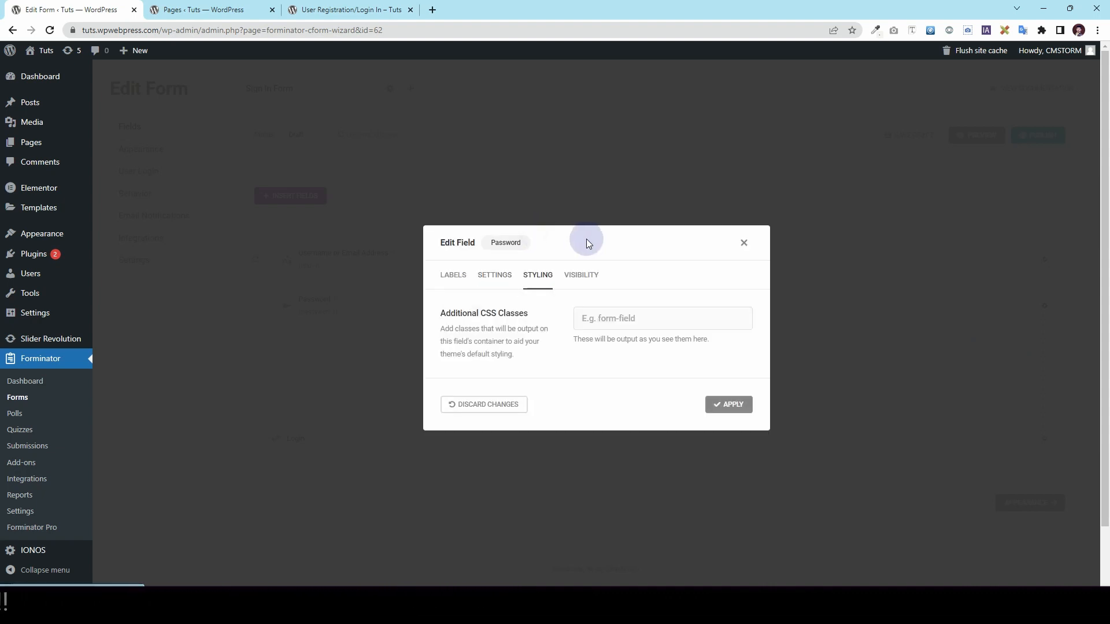
left_click(584, 273)
left_click(454, 191)
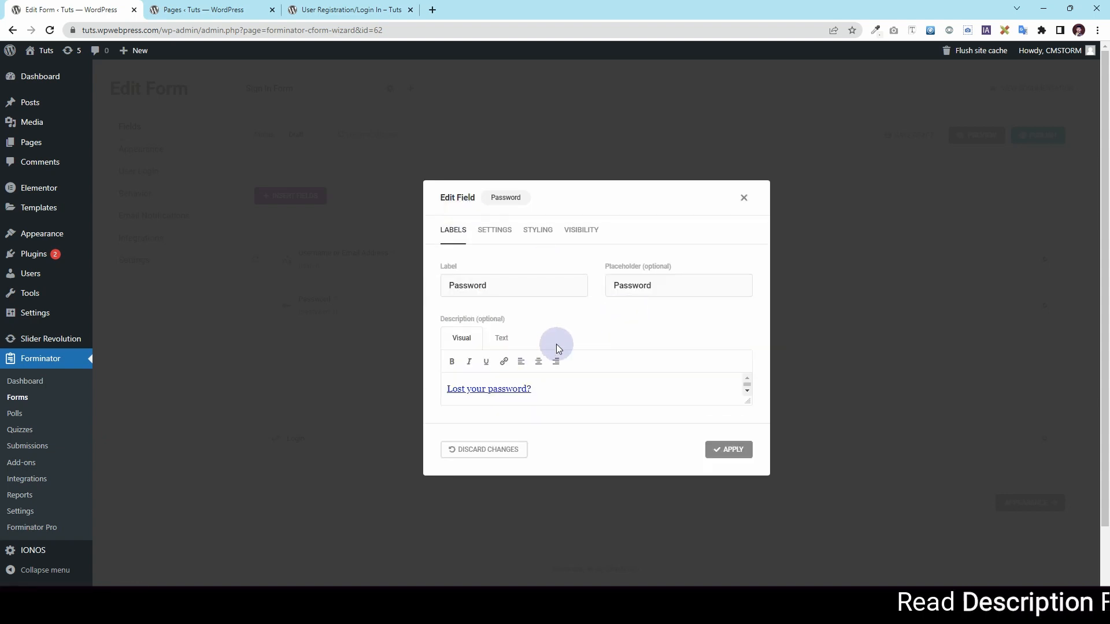
left_click(735, 455)
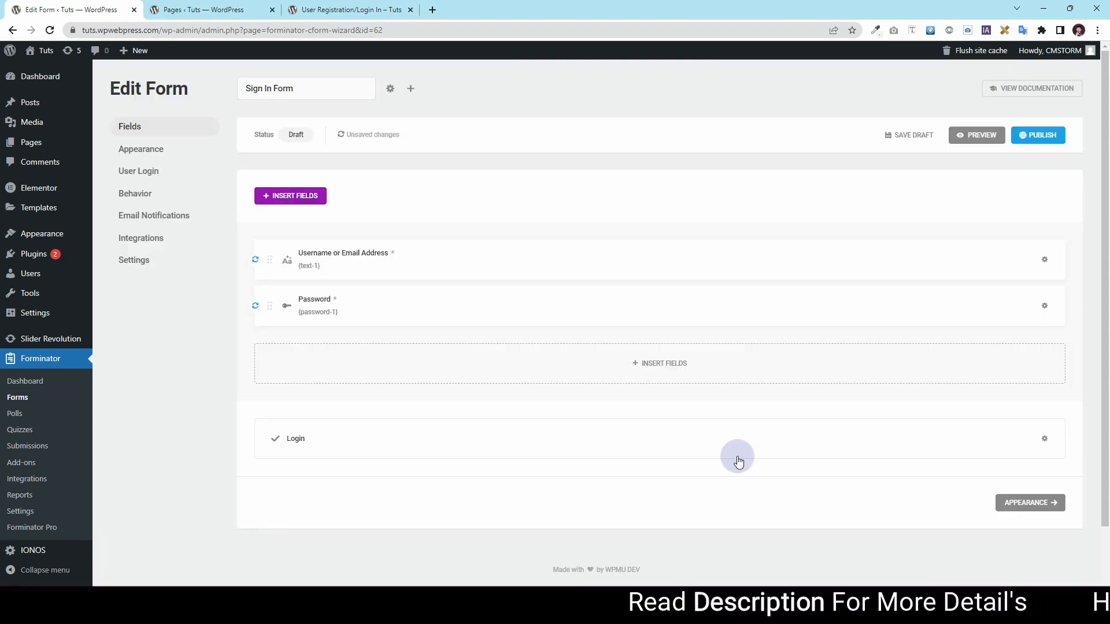
Step: Set the Sign In Form's submit button text to "Sign In" and apply the change
left_click(339, 440)
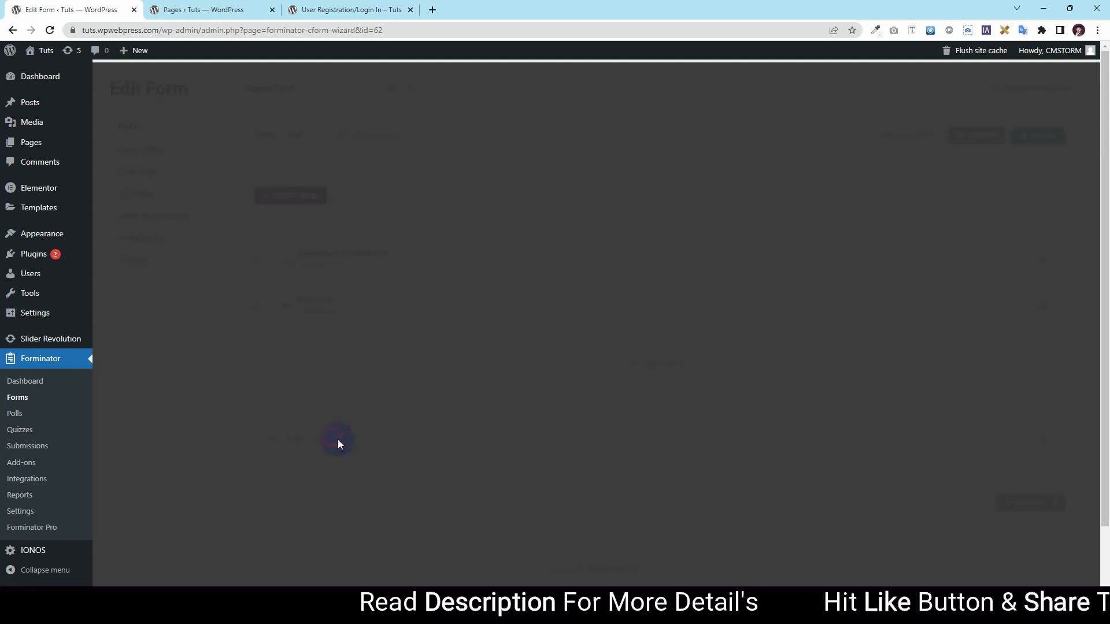
left_click_drag(476, 322, 432, 318)
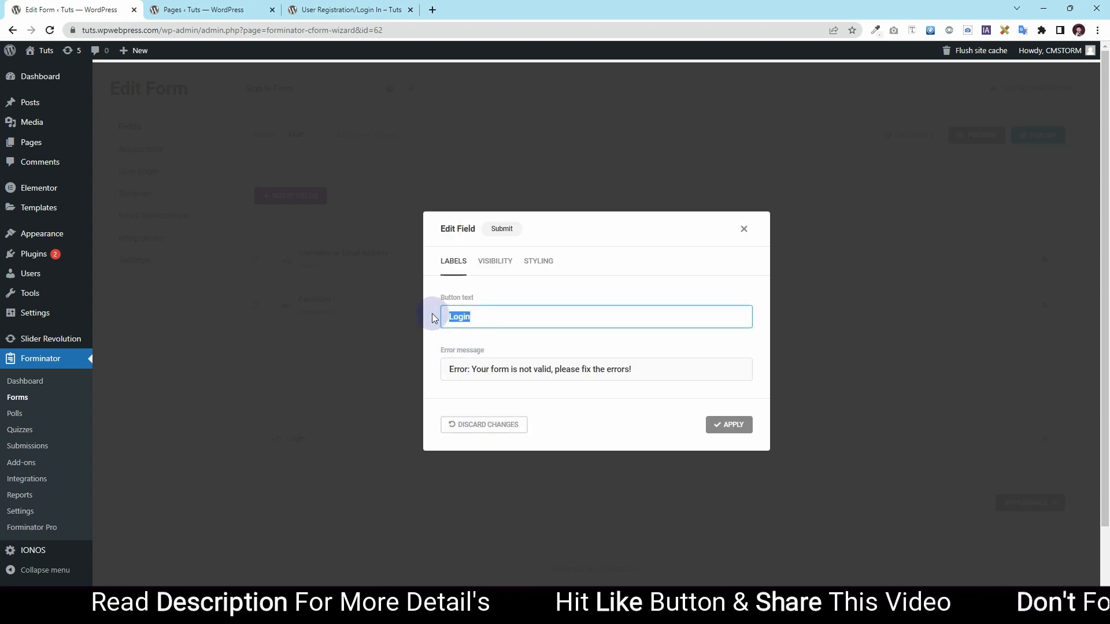
type("Sign In")
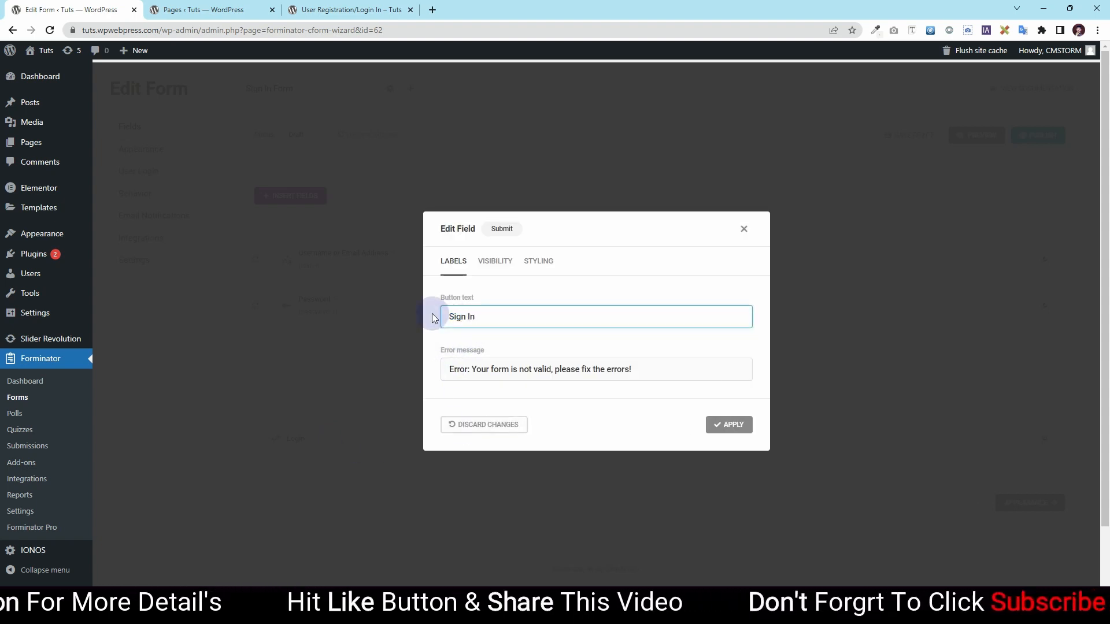
left_click(730, 425)
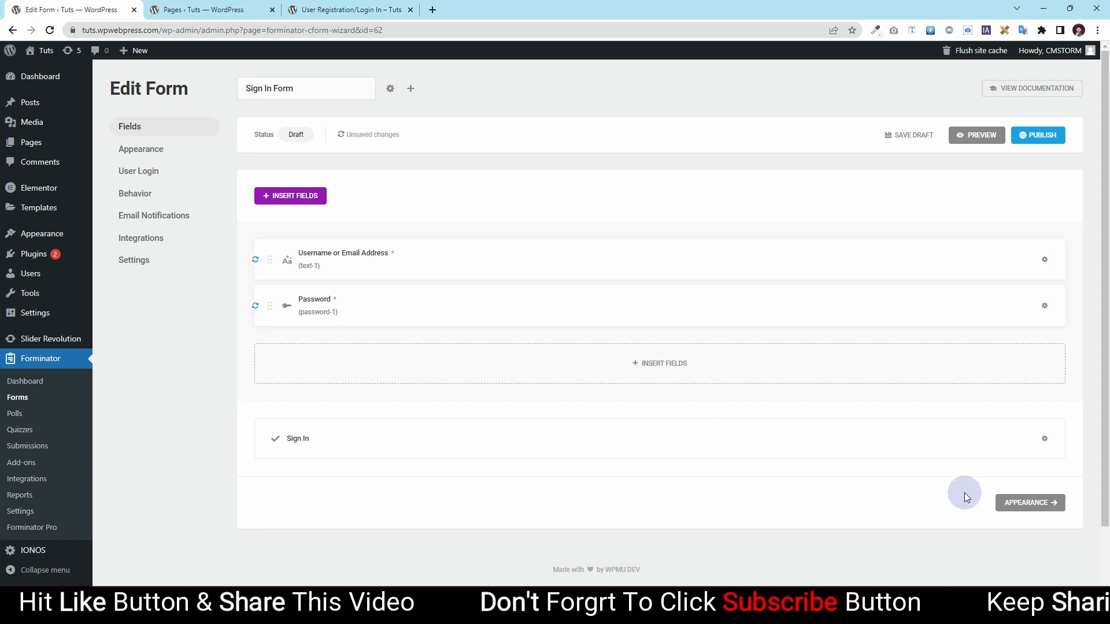
Step: Publish the Sign In Form, set its design style to Material, and update the form
left_click(1044, 139)
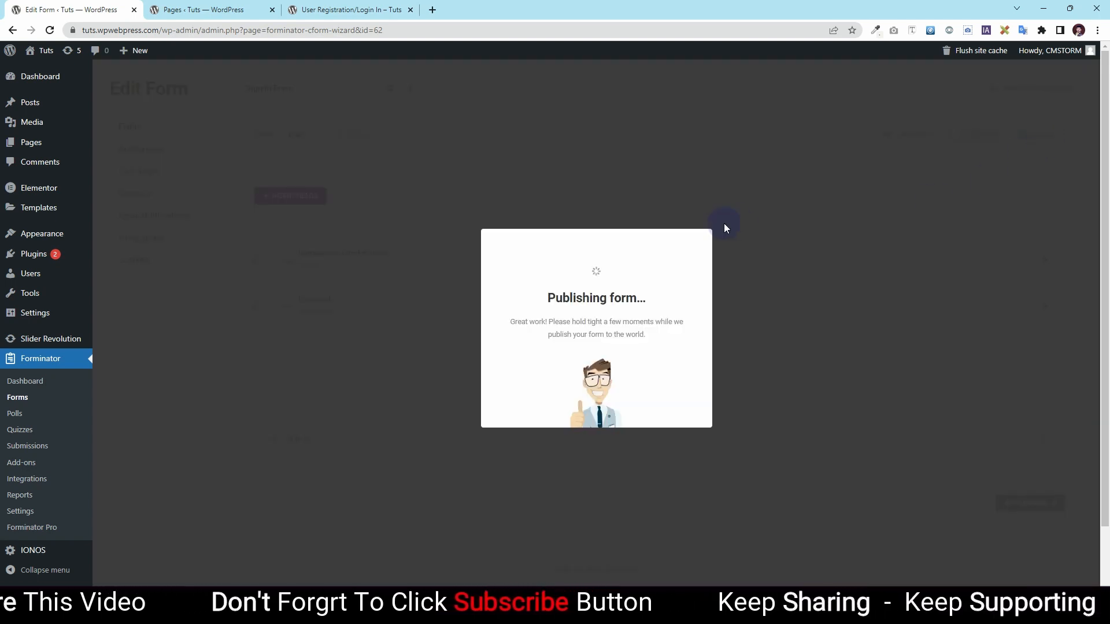
left_click(692, 216)
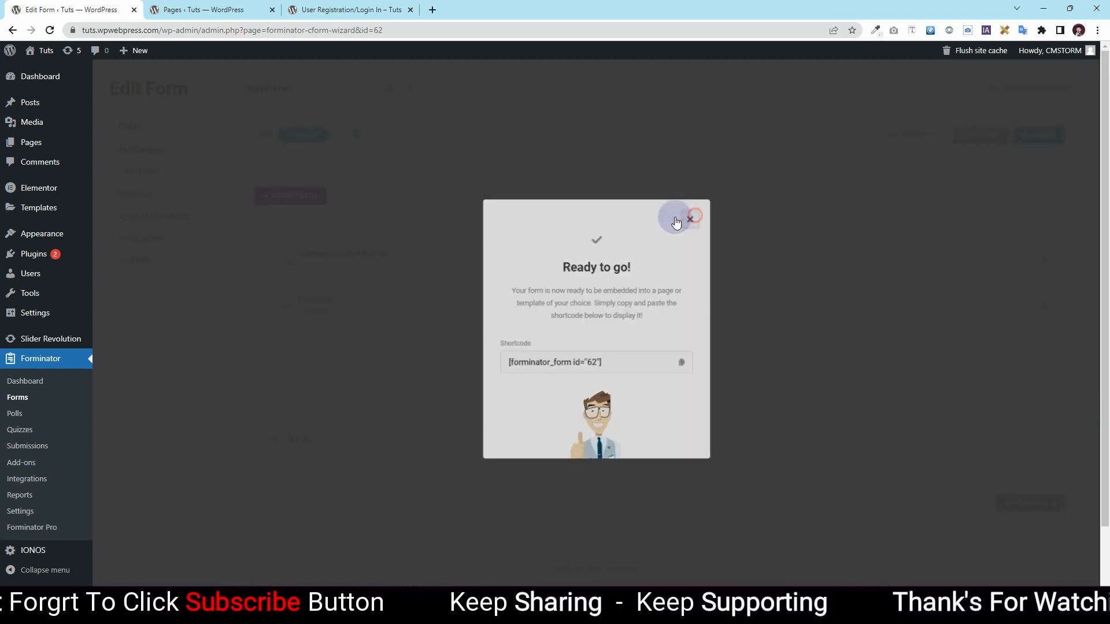
left_click(141, 148)
left_click(544, 239)
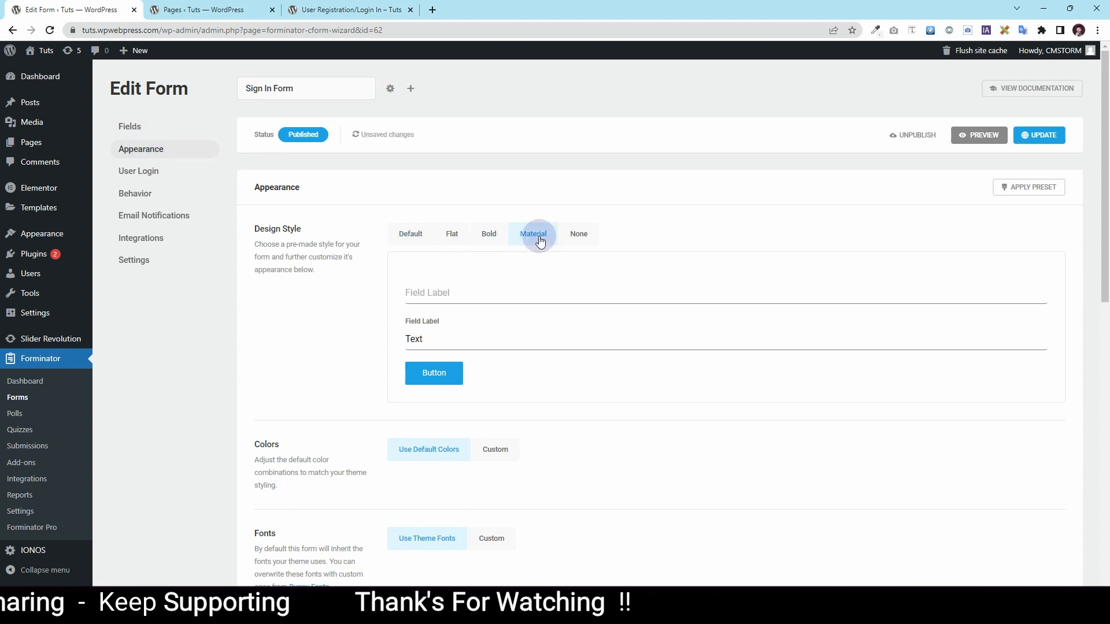
left_click(1041, 136)
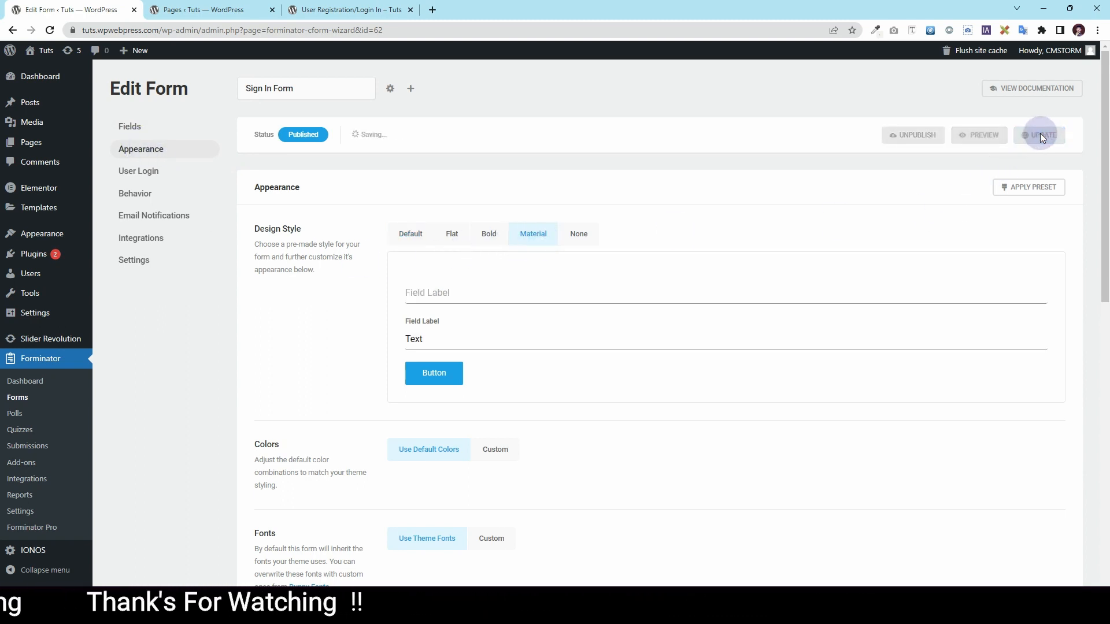
Step: Return to the Forminator forms list and close the other two browser tabs
left_click(18, 404)
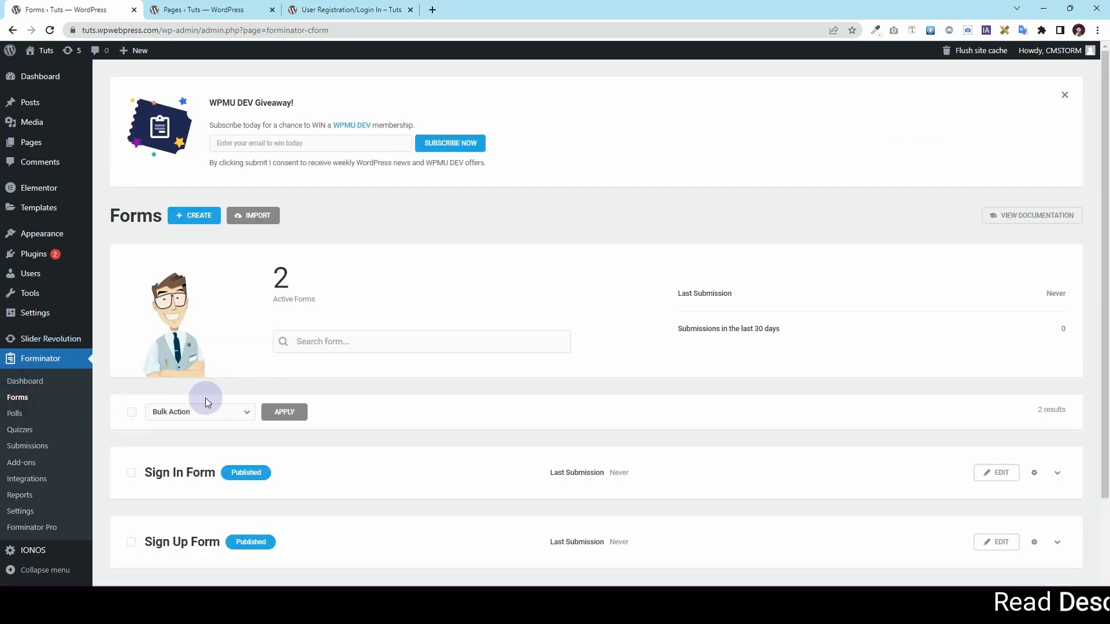
left_click(271, 9)
left_click(271, 9)
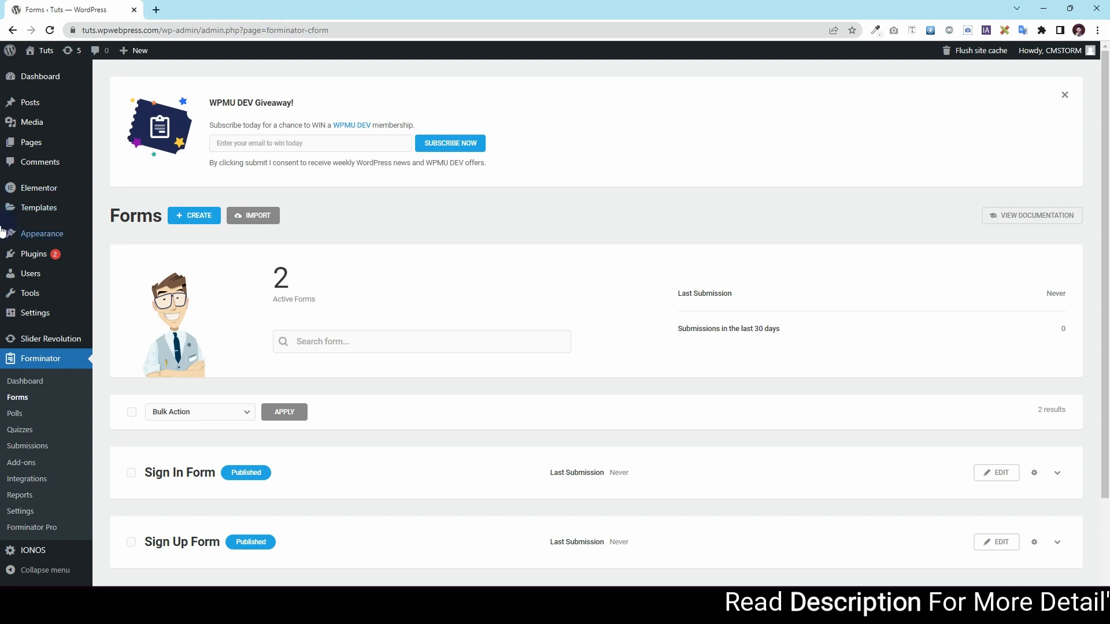
Step: Open the "User Registration/Login In" page in Elementor in a new tab and open the Sign Up card's Shortcode widget for editing
middle_click(26, 145)
left_click(208, 10)
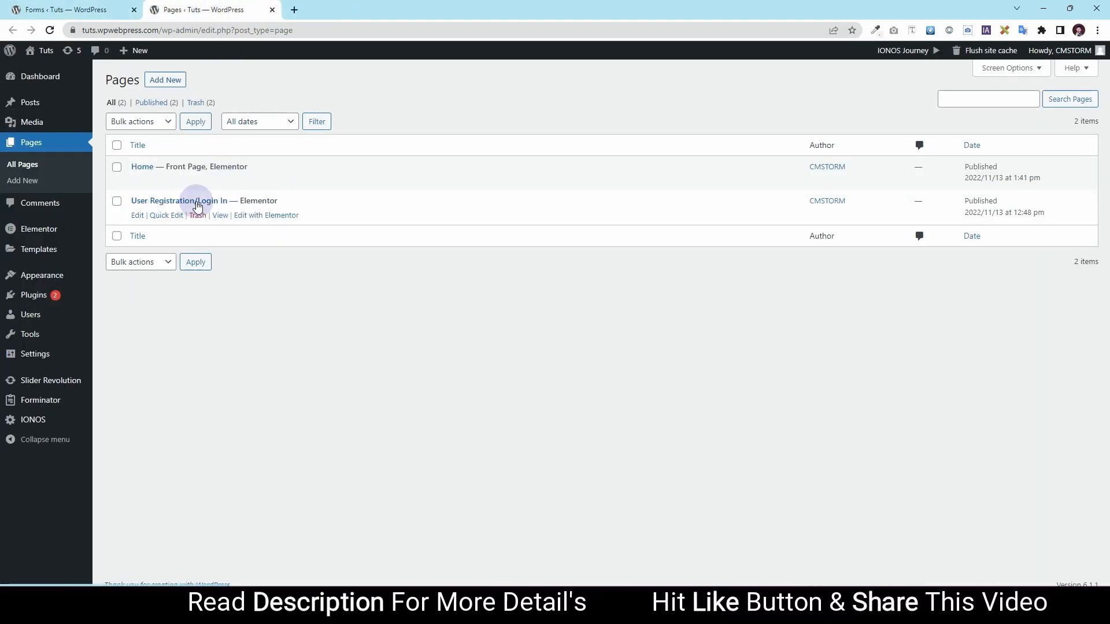
left_click(137, 217)
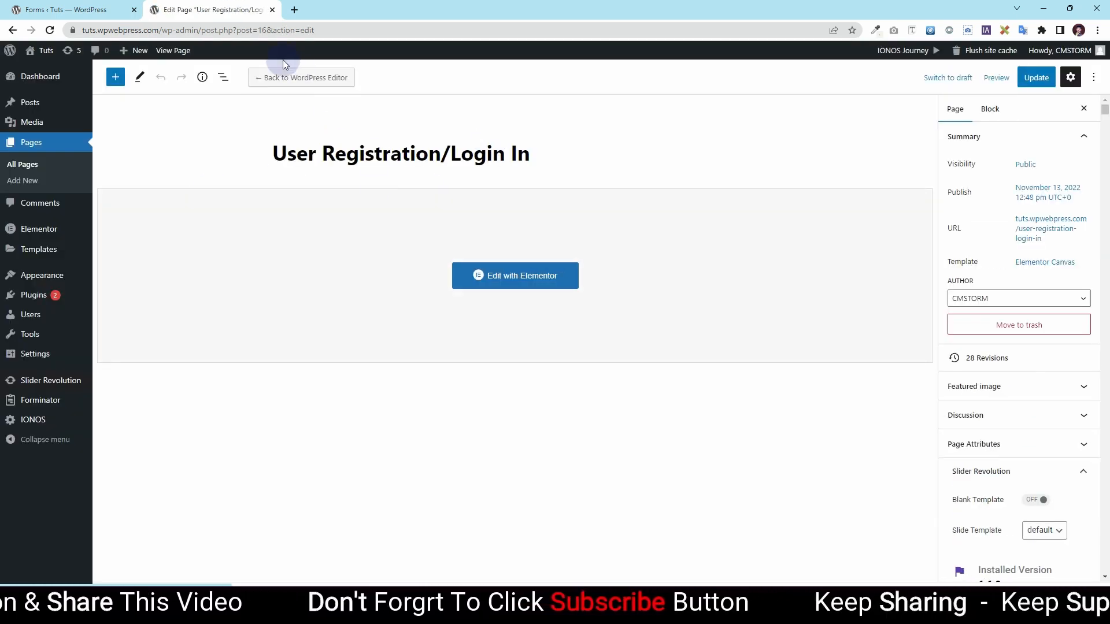
left_click(519, 276)
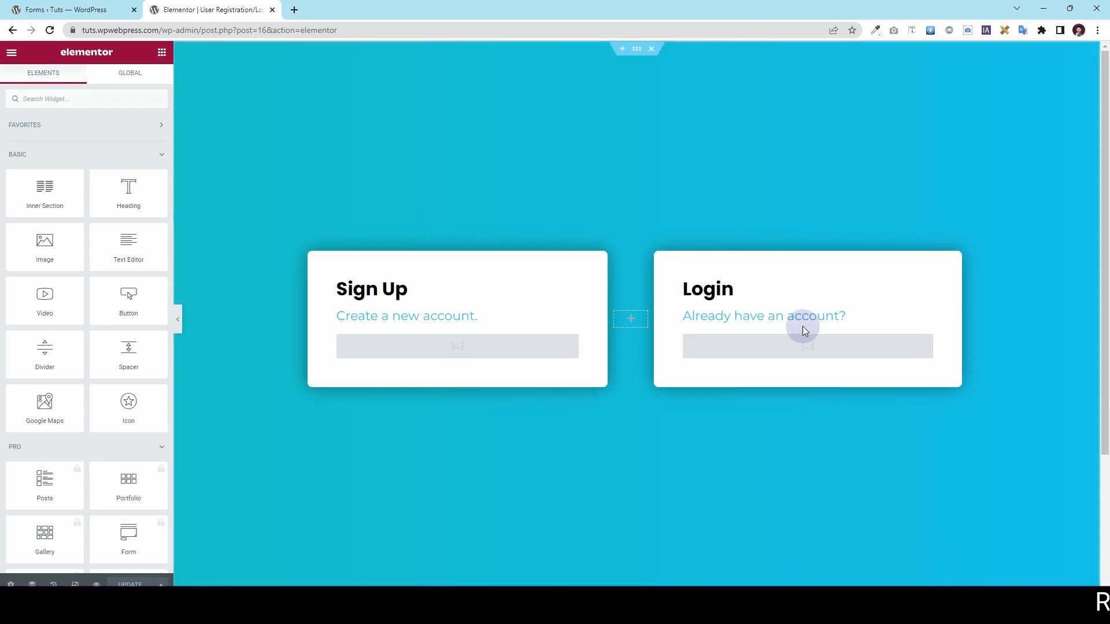
left_click(573, 342)
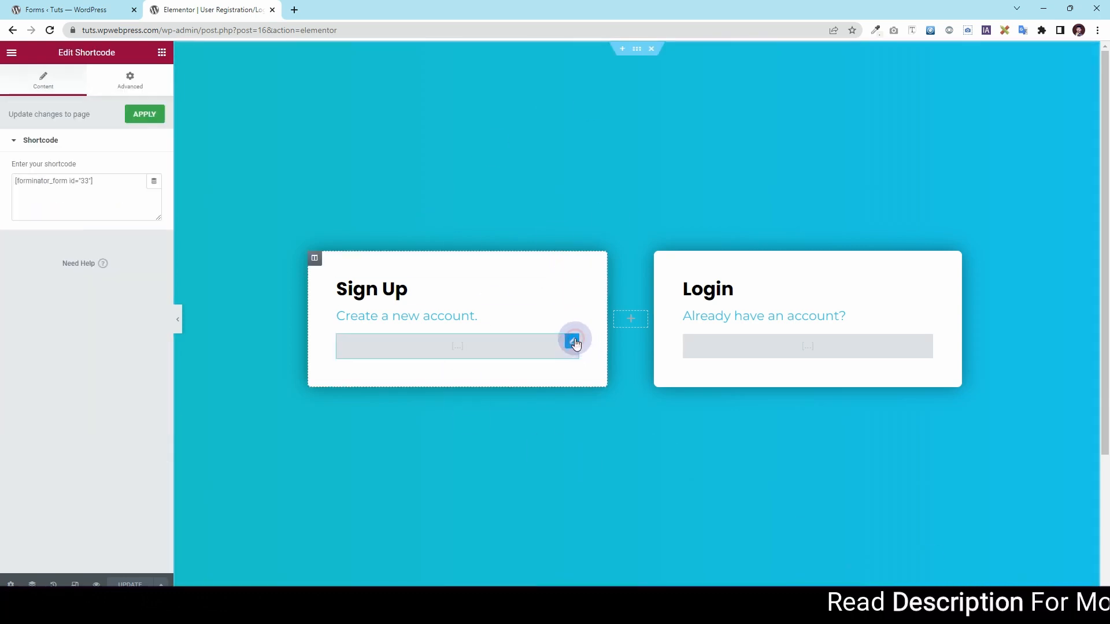
Step: Copy the Sign Up Form's shortcode from the Forminator forms list and return to the Elementor page
left_click(35, 10)
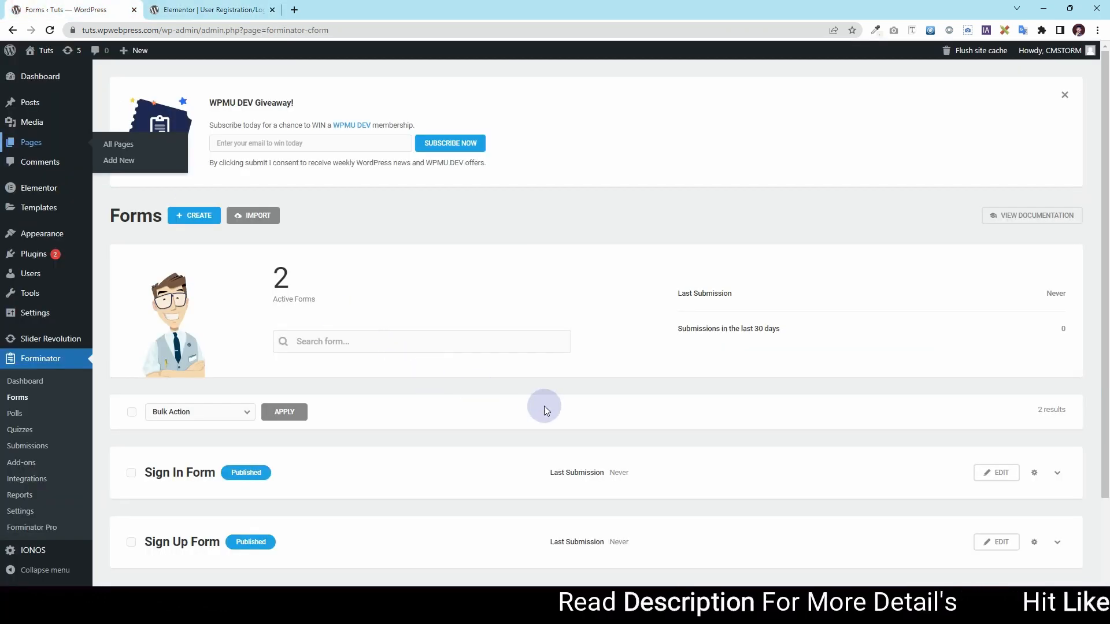
scroll(550, 415, "down", 2)
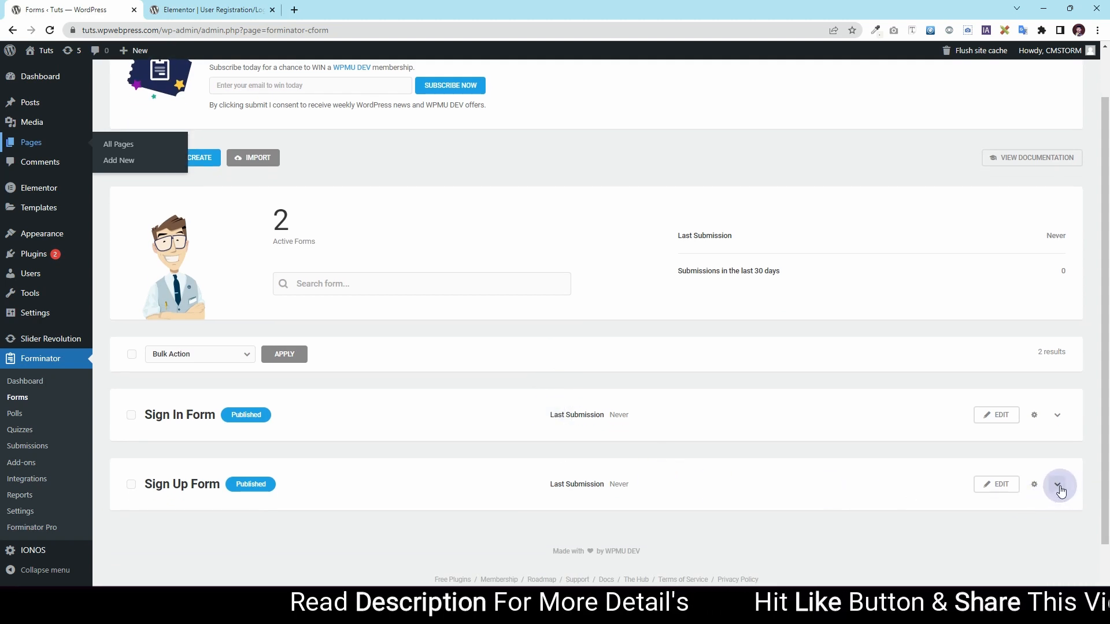
left_click(1034, 489)
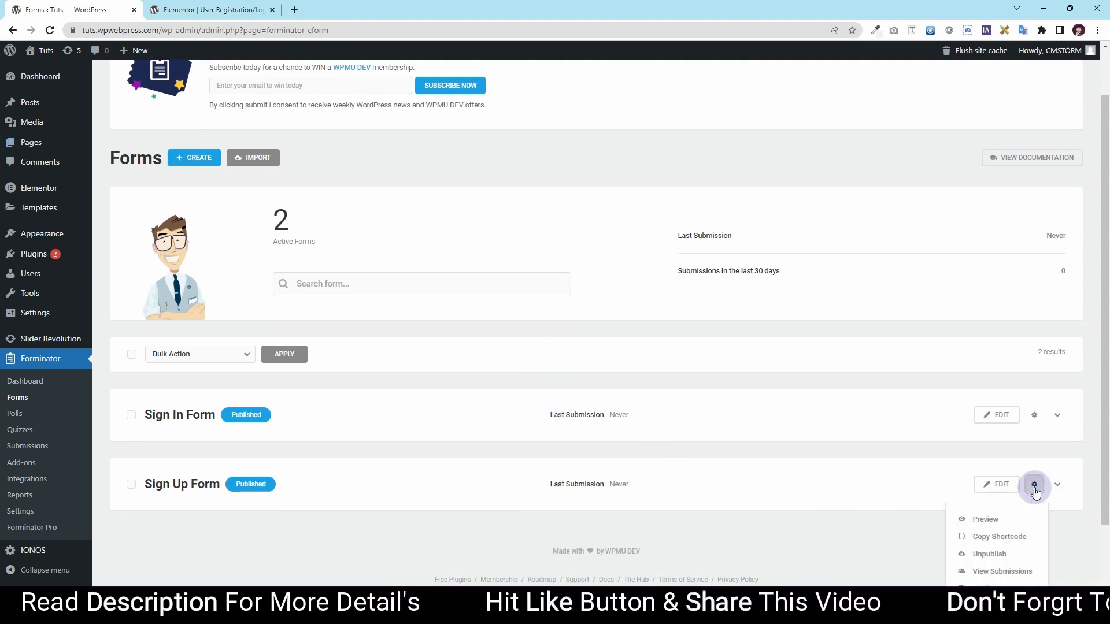
left_click(1000, 537)
left_click(223, 10)
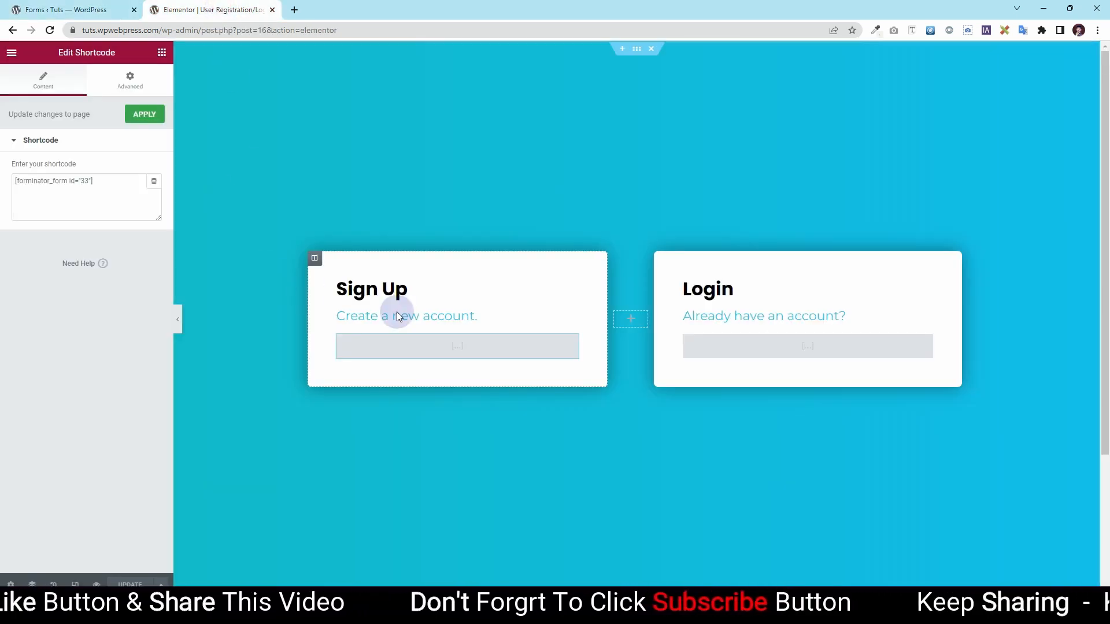
Step: Replace the Sign Up card's Shortcode widget with a new one containing [forminator_form id="61"]
right_click(570, 340)
left_click(625, 524)
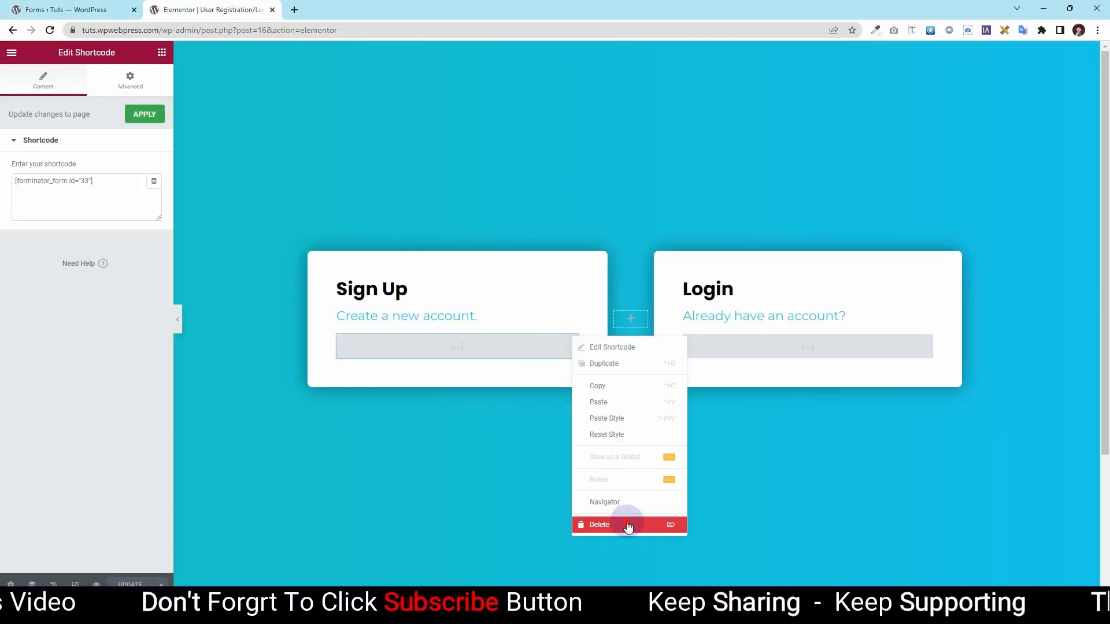
left_click(100, 94)
type("short")
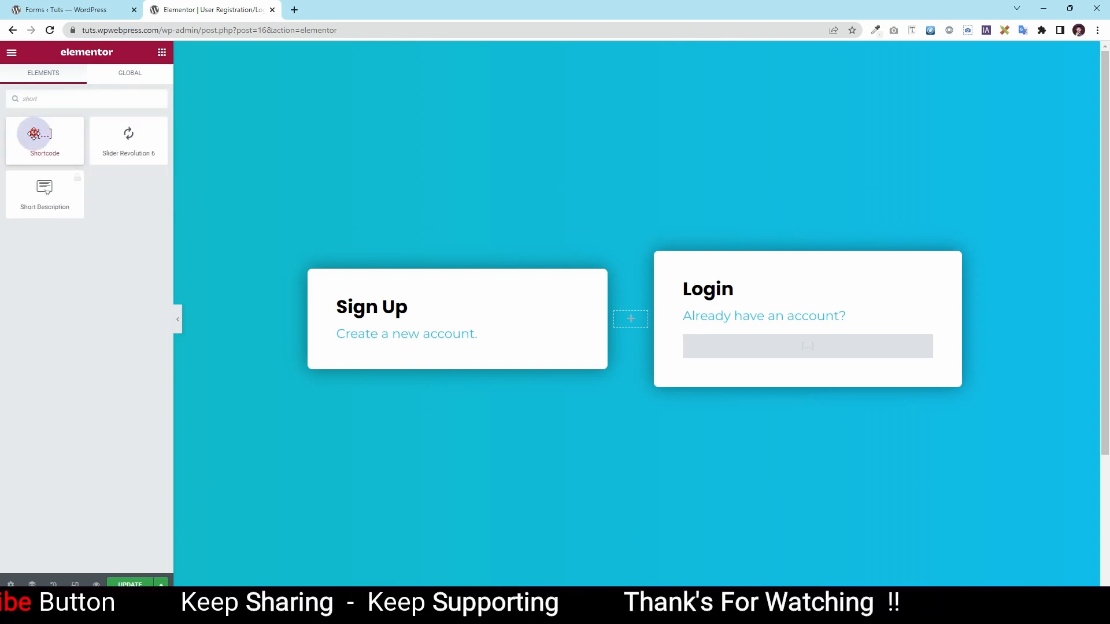
left_click_drag(38, 135, 434, 345)
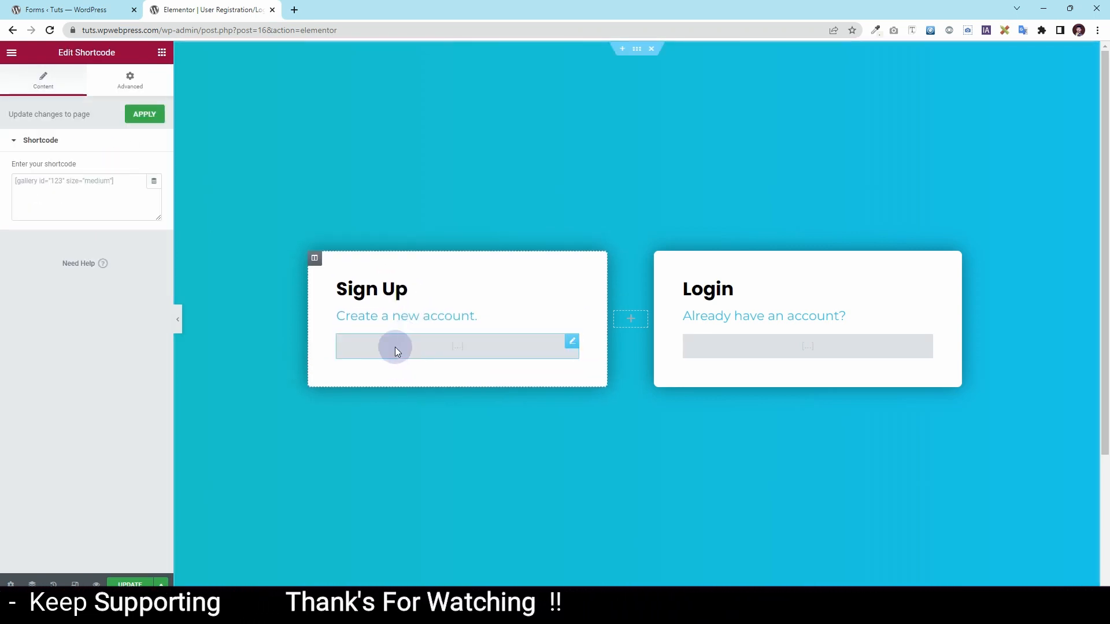
left_click(70, 197)
type("[forminator_form id=\"61\"]")
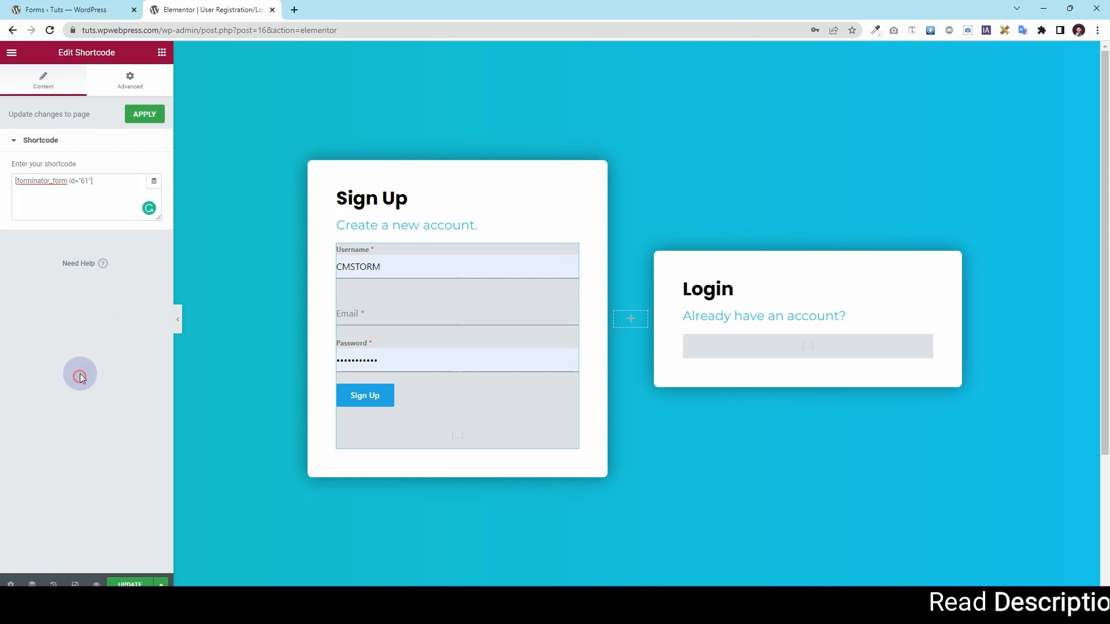
Step: Copy the Sign In Form's shortcode from the Forminator forms list and return to the Elementor page
left_click(86, 9)
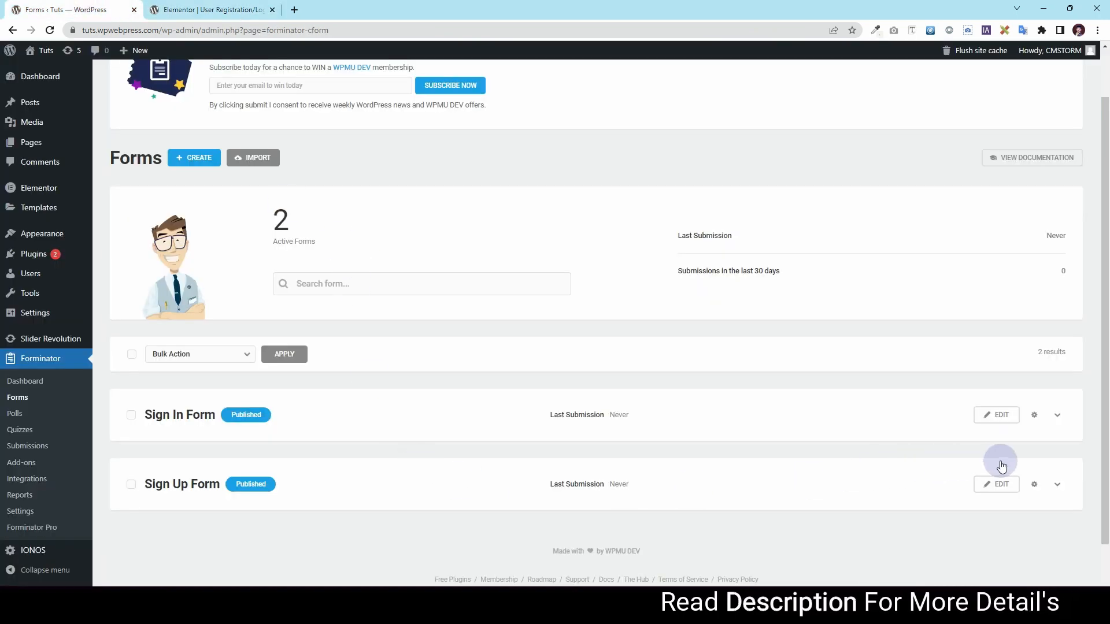
left_click(1040, 423)
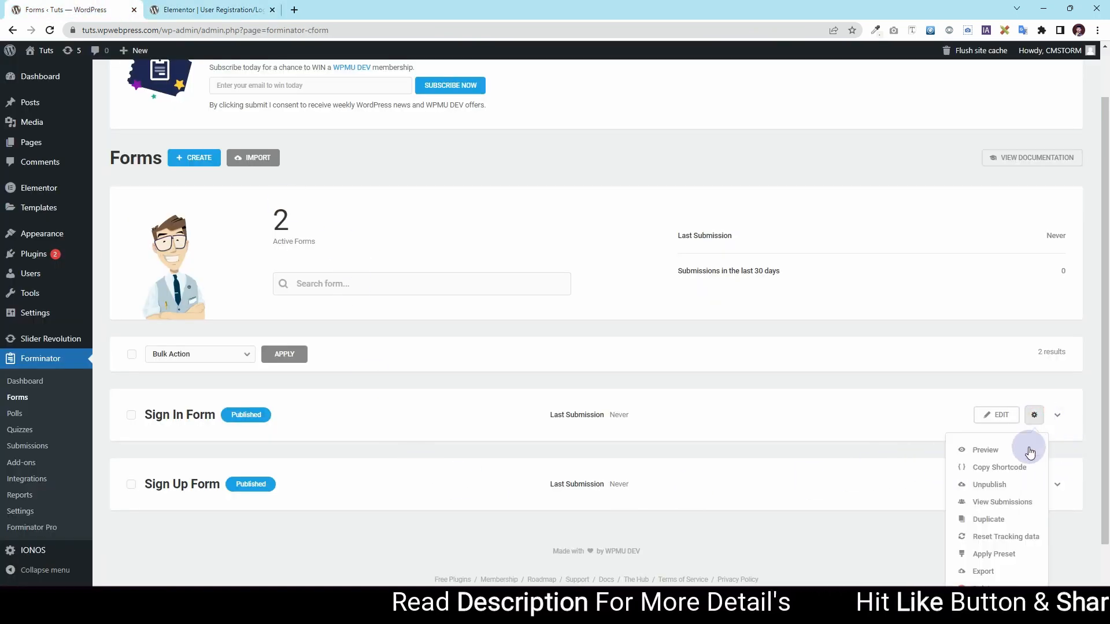
left_click(1020, 467)
key("ctrl+Tab")
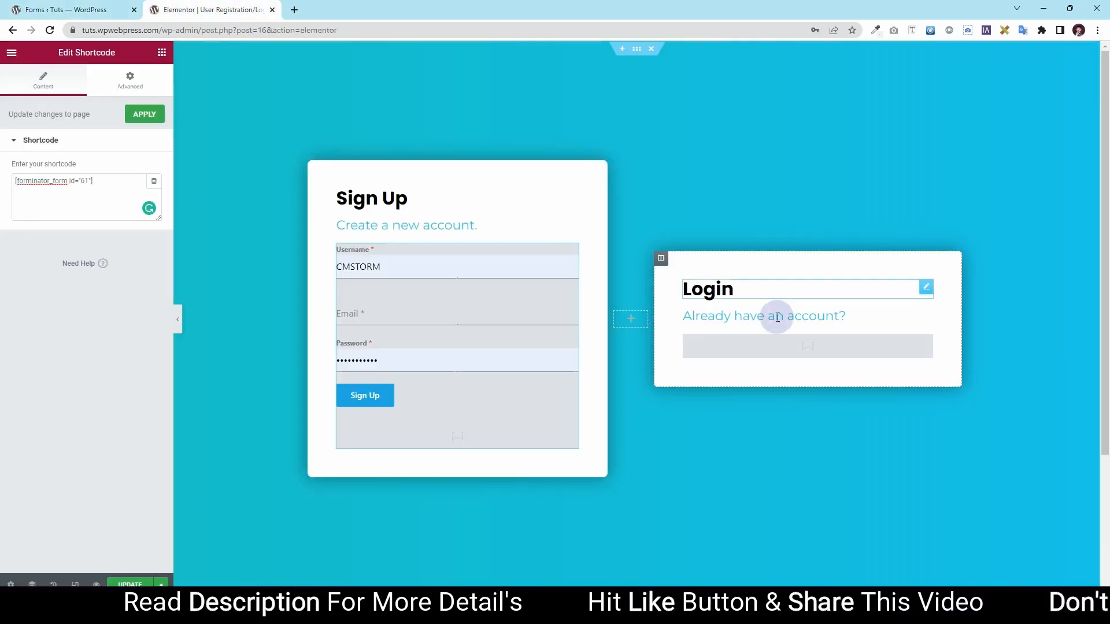